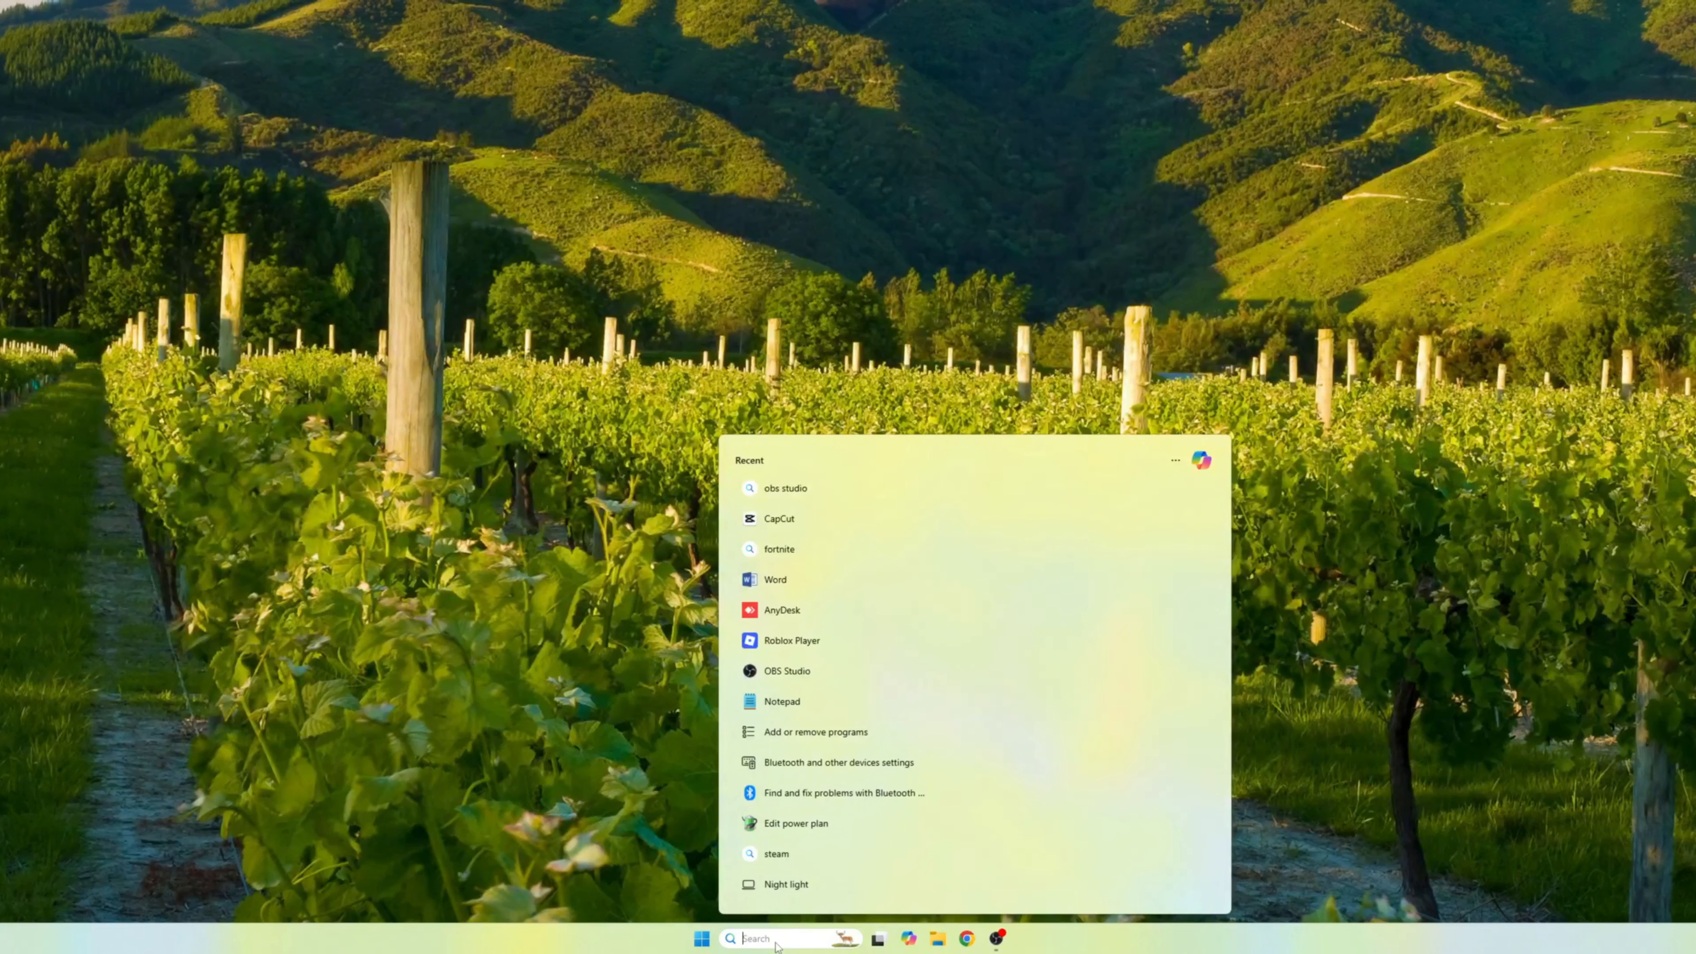
- Find the Windows features settings and enable the Hyper-V feature, applying the change
text(turn)
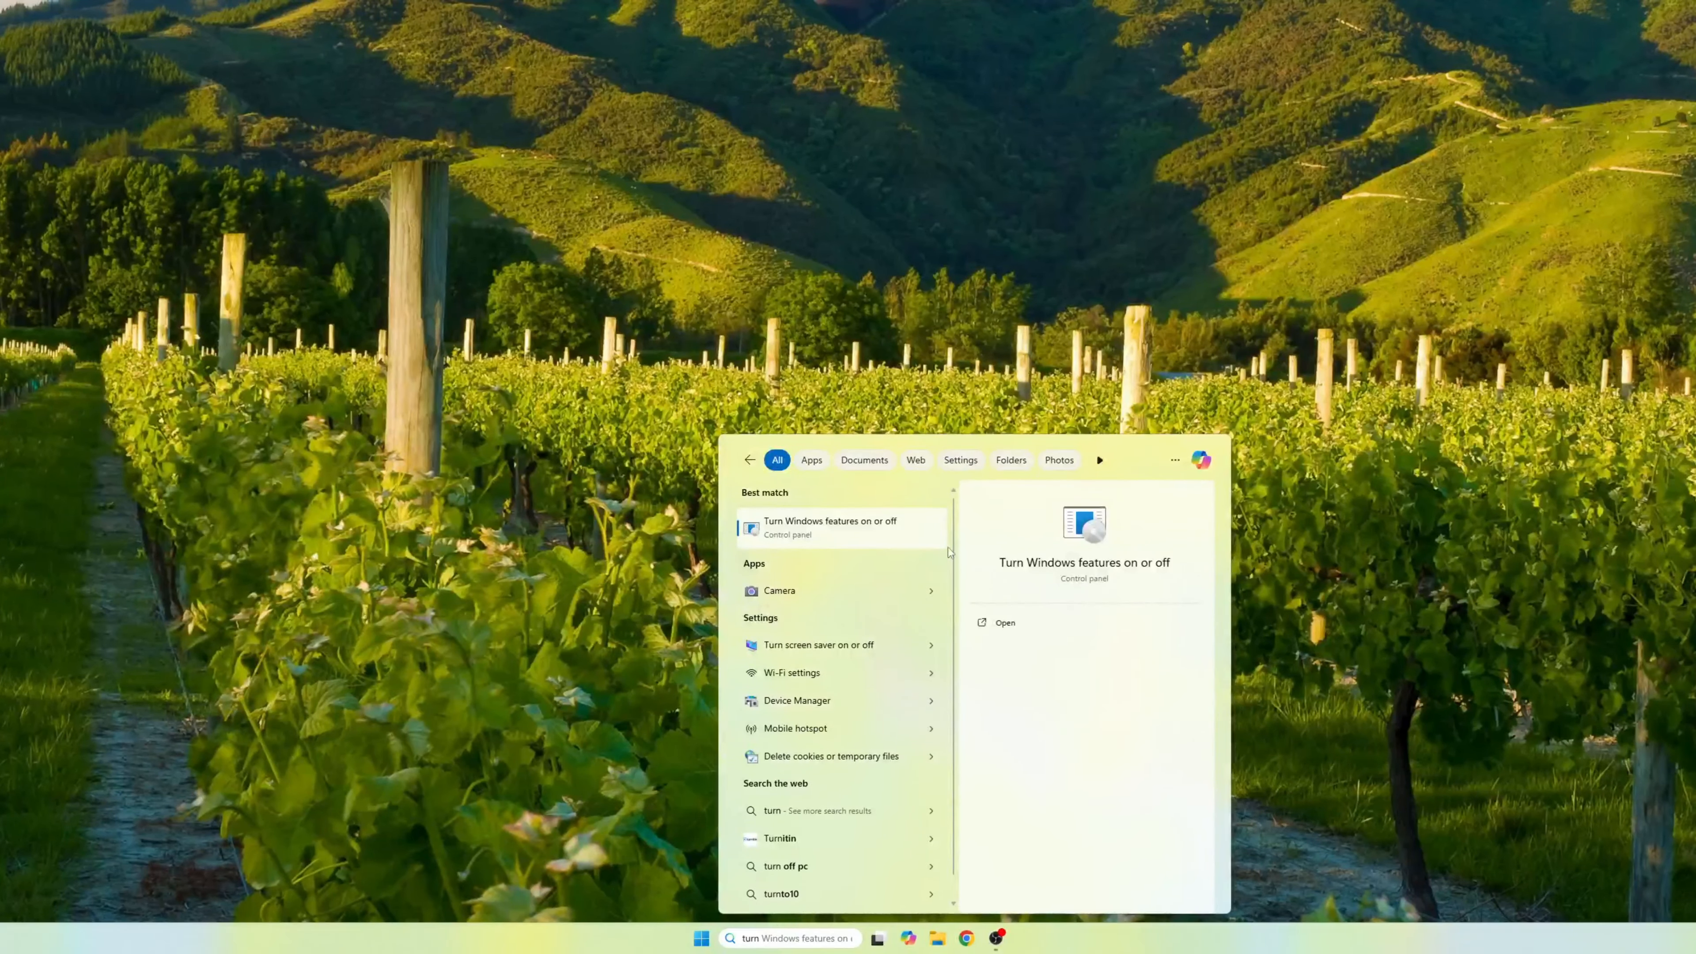
click(840, 528)
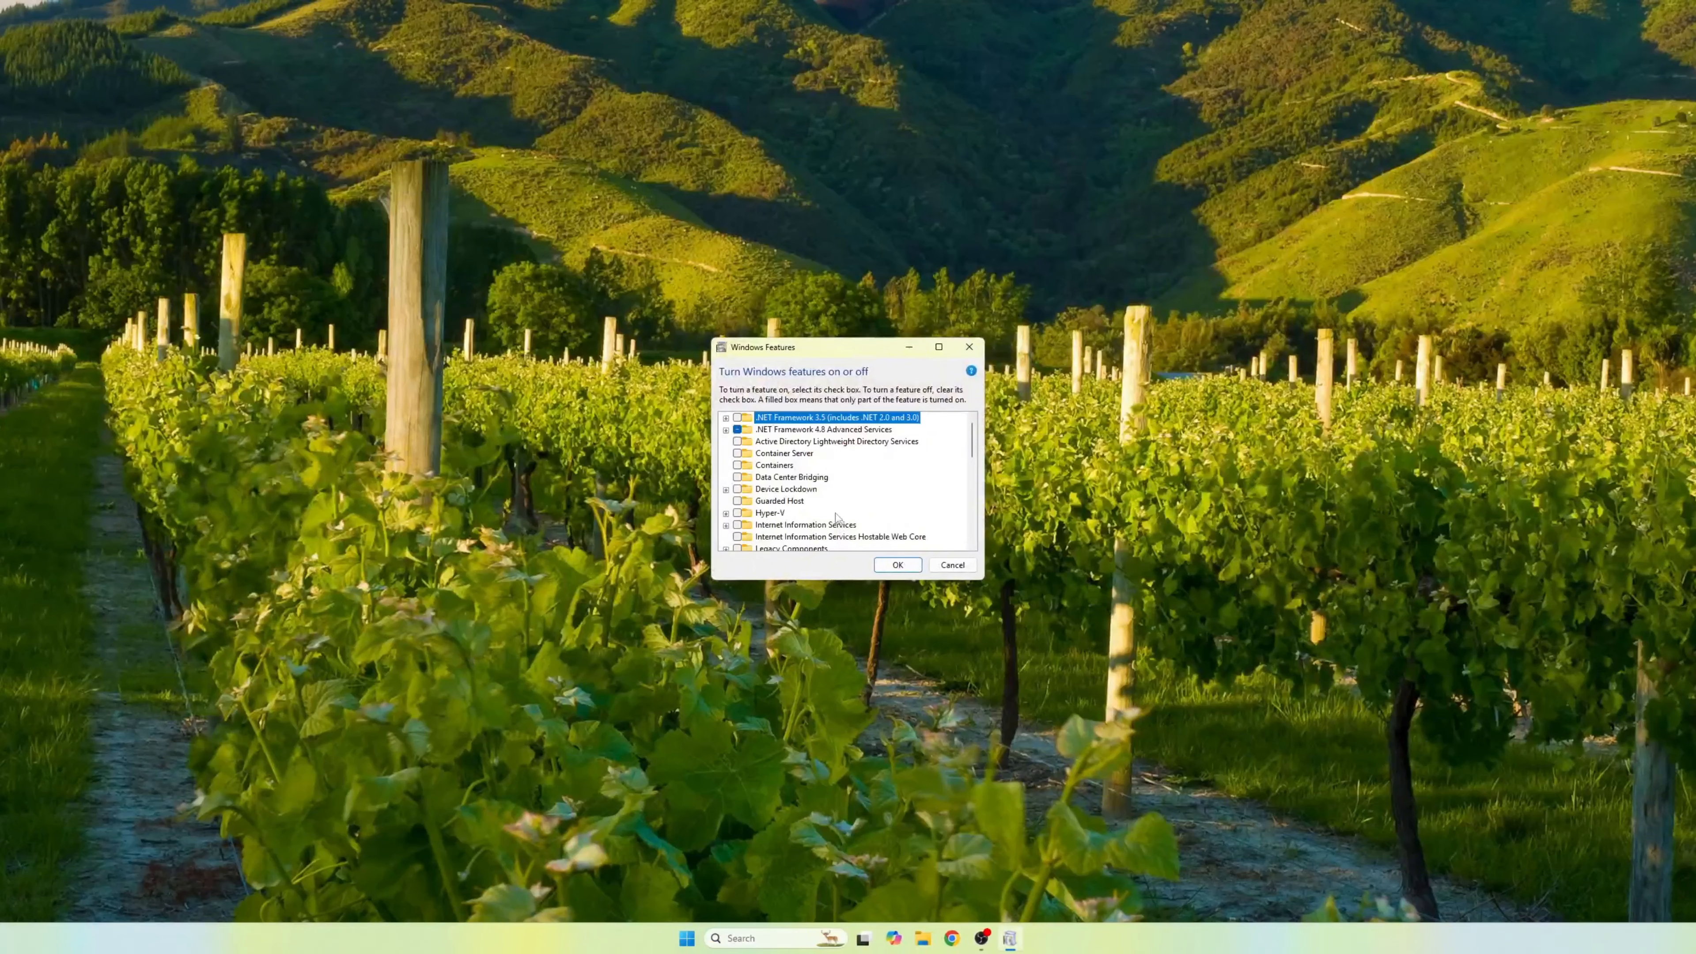
drag(984, 579, 1180, 732)
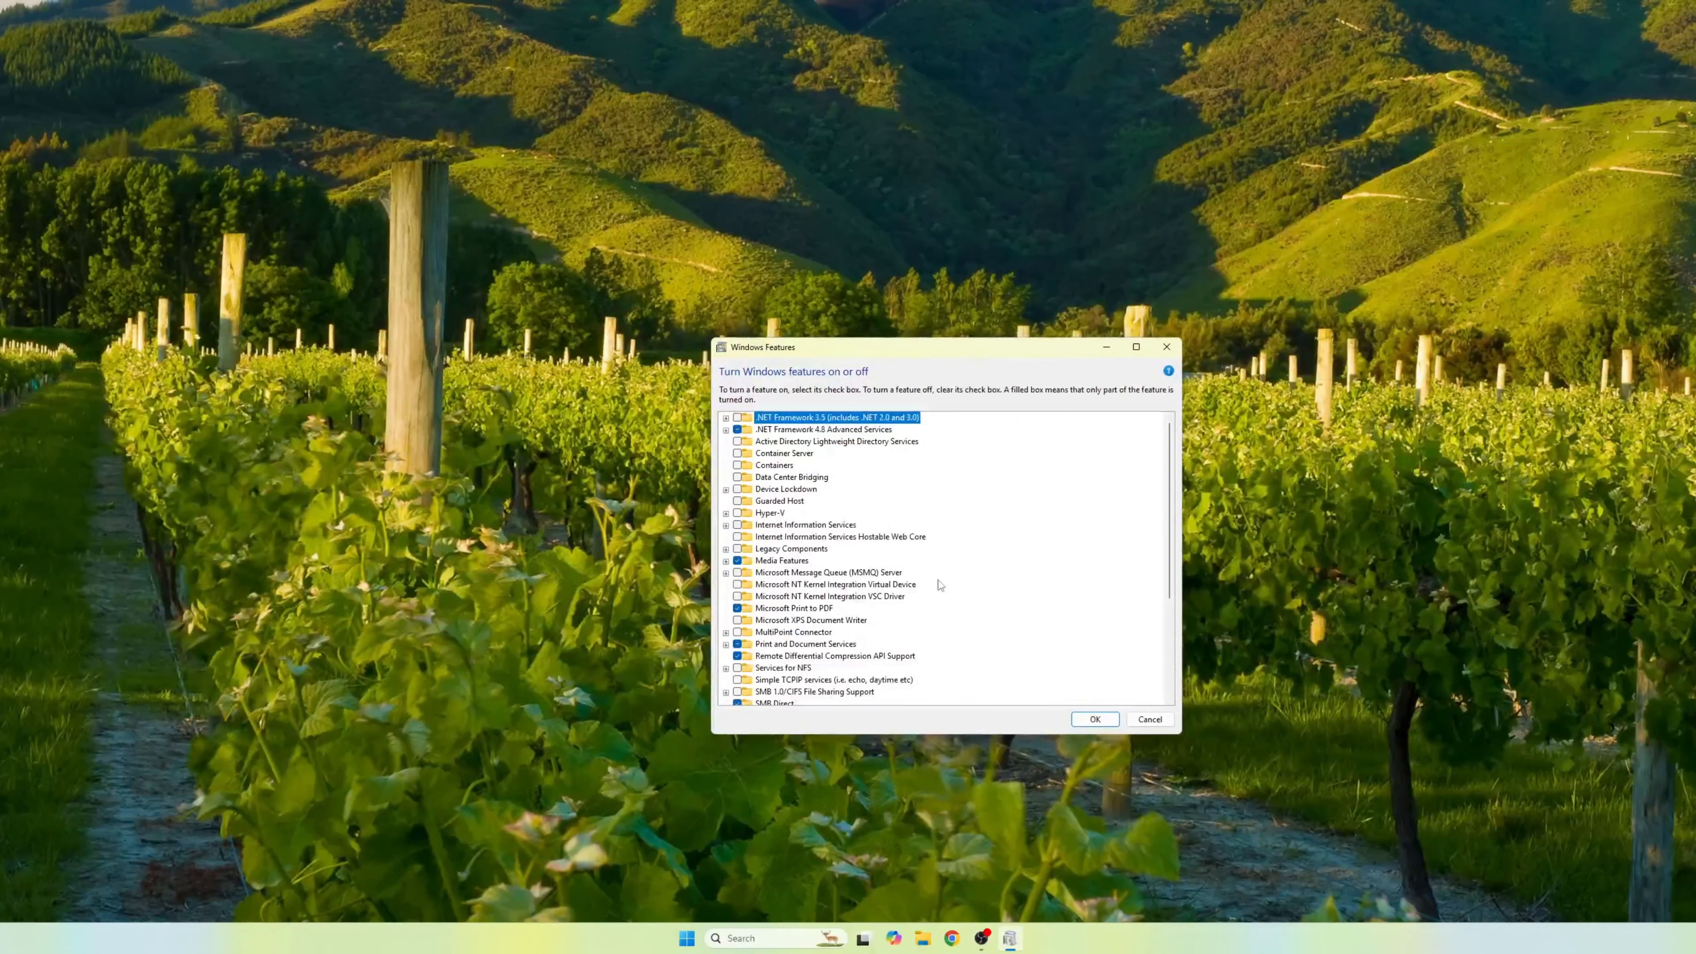
scroll(801, 601, down, 4)
scroll(781, 606, up, 4)
click(736, 513)
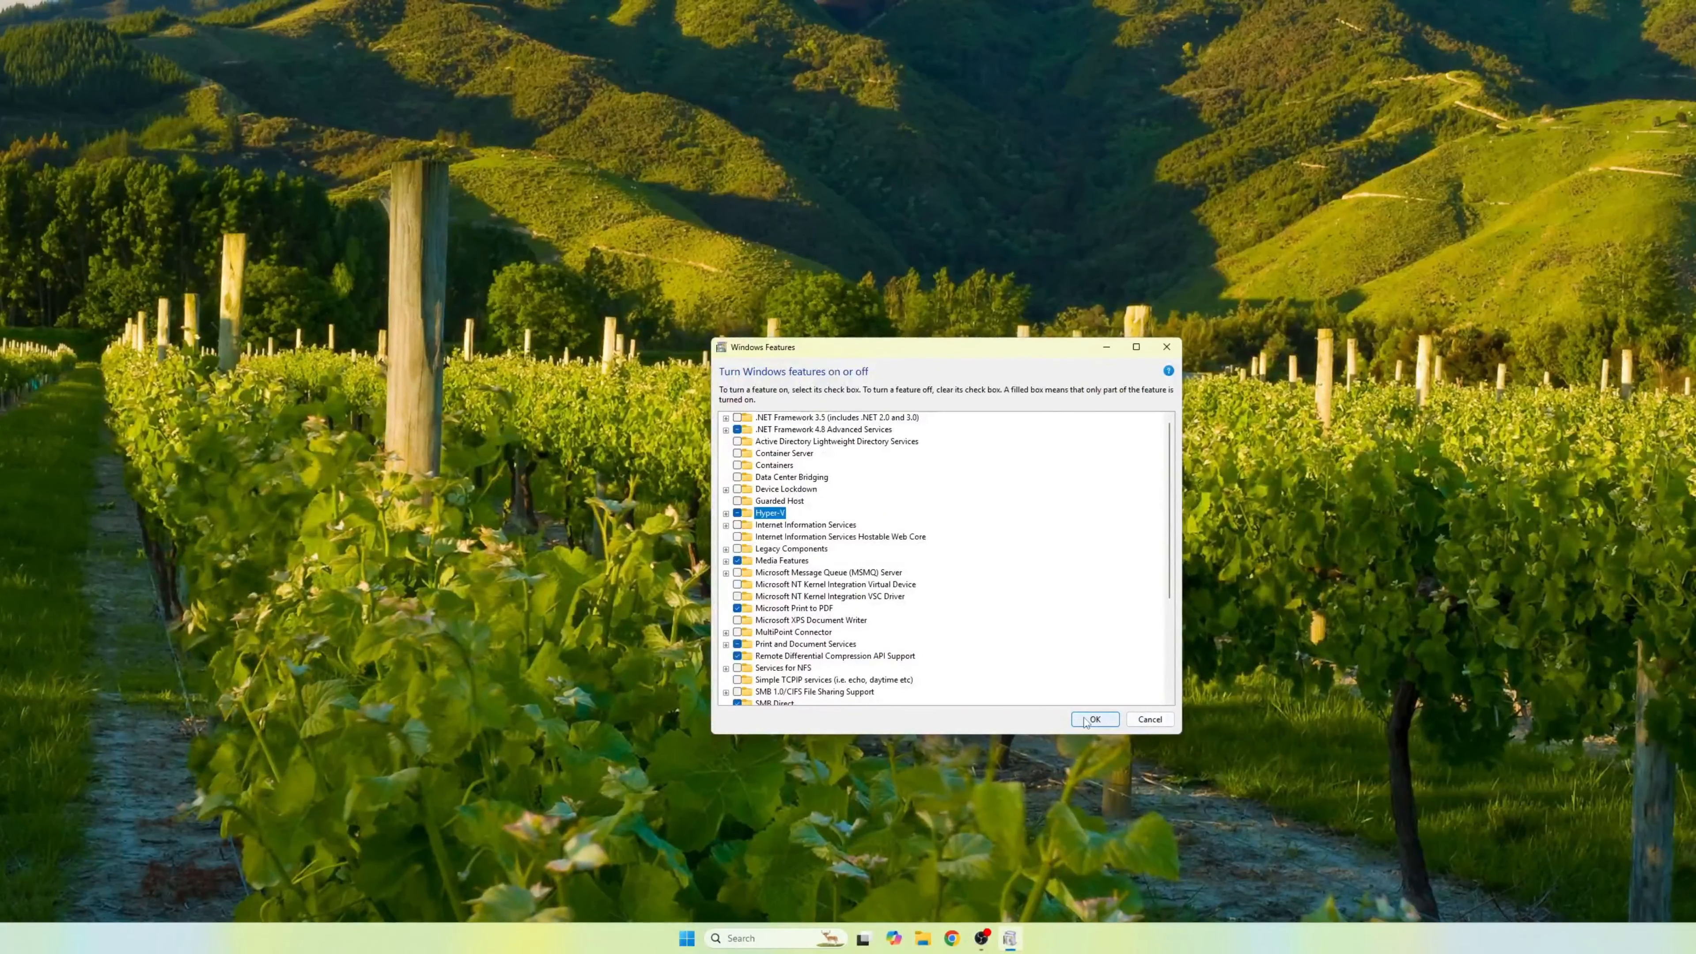
click(1094, 720)
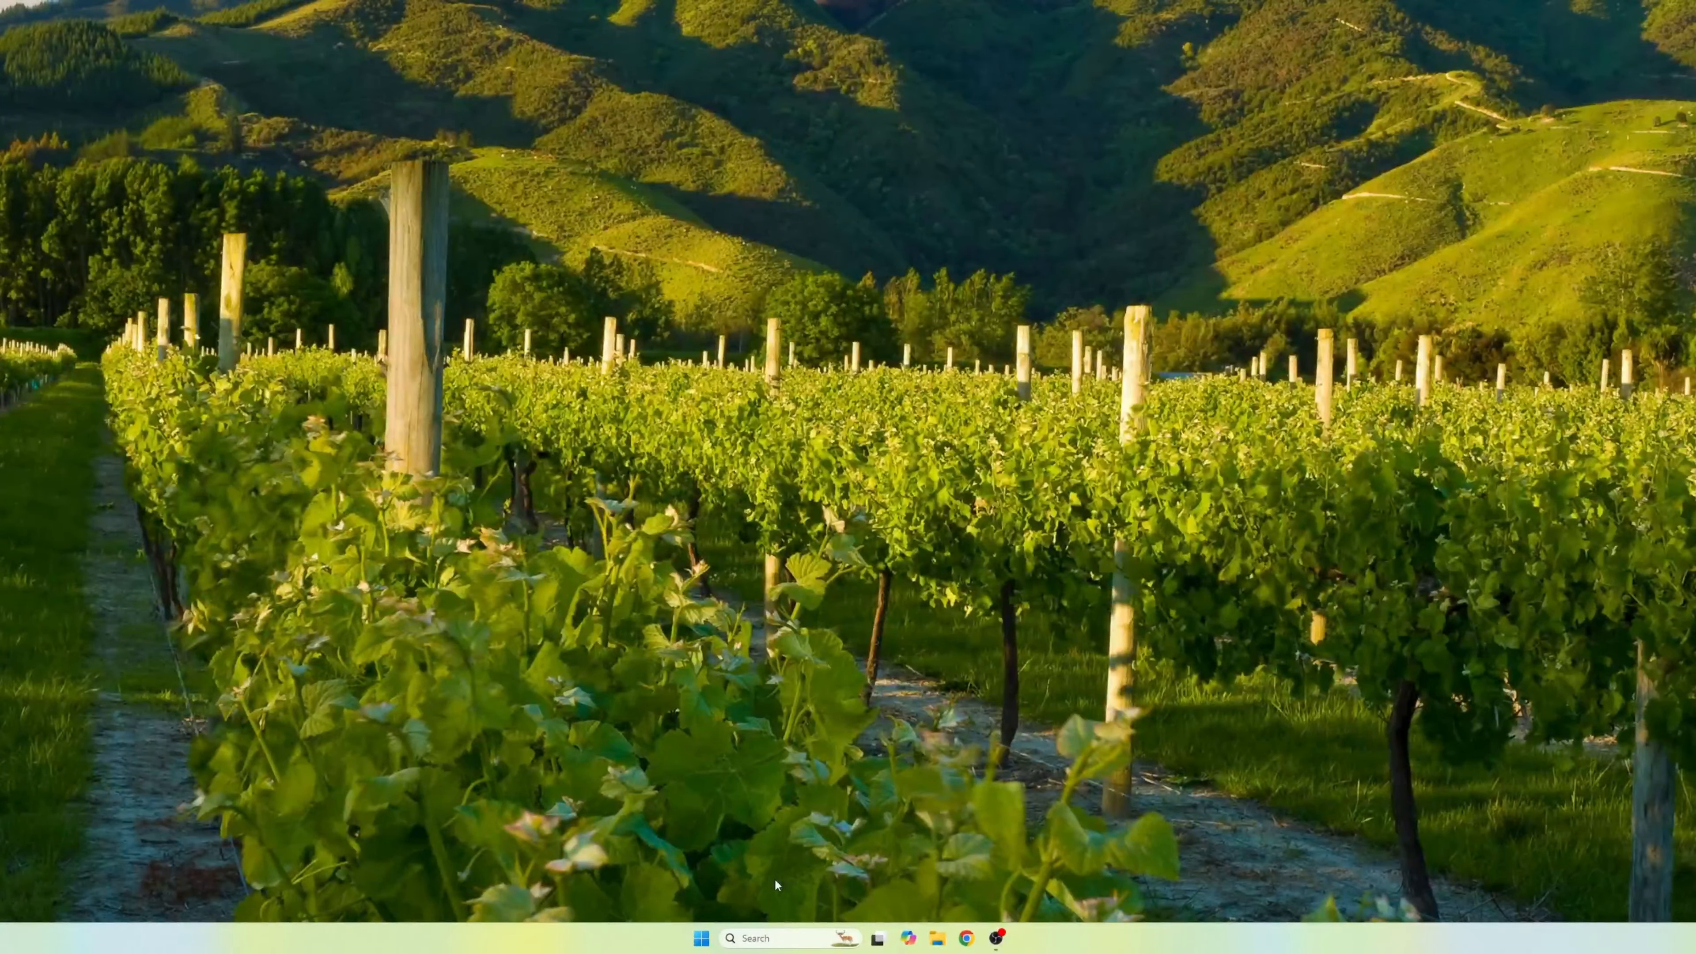
- Launch Hyper-V Manager and select the local computer as the server to manage
click(778, 938)
text(hyper-)
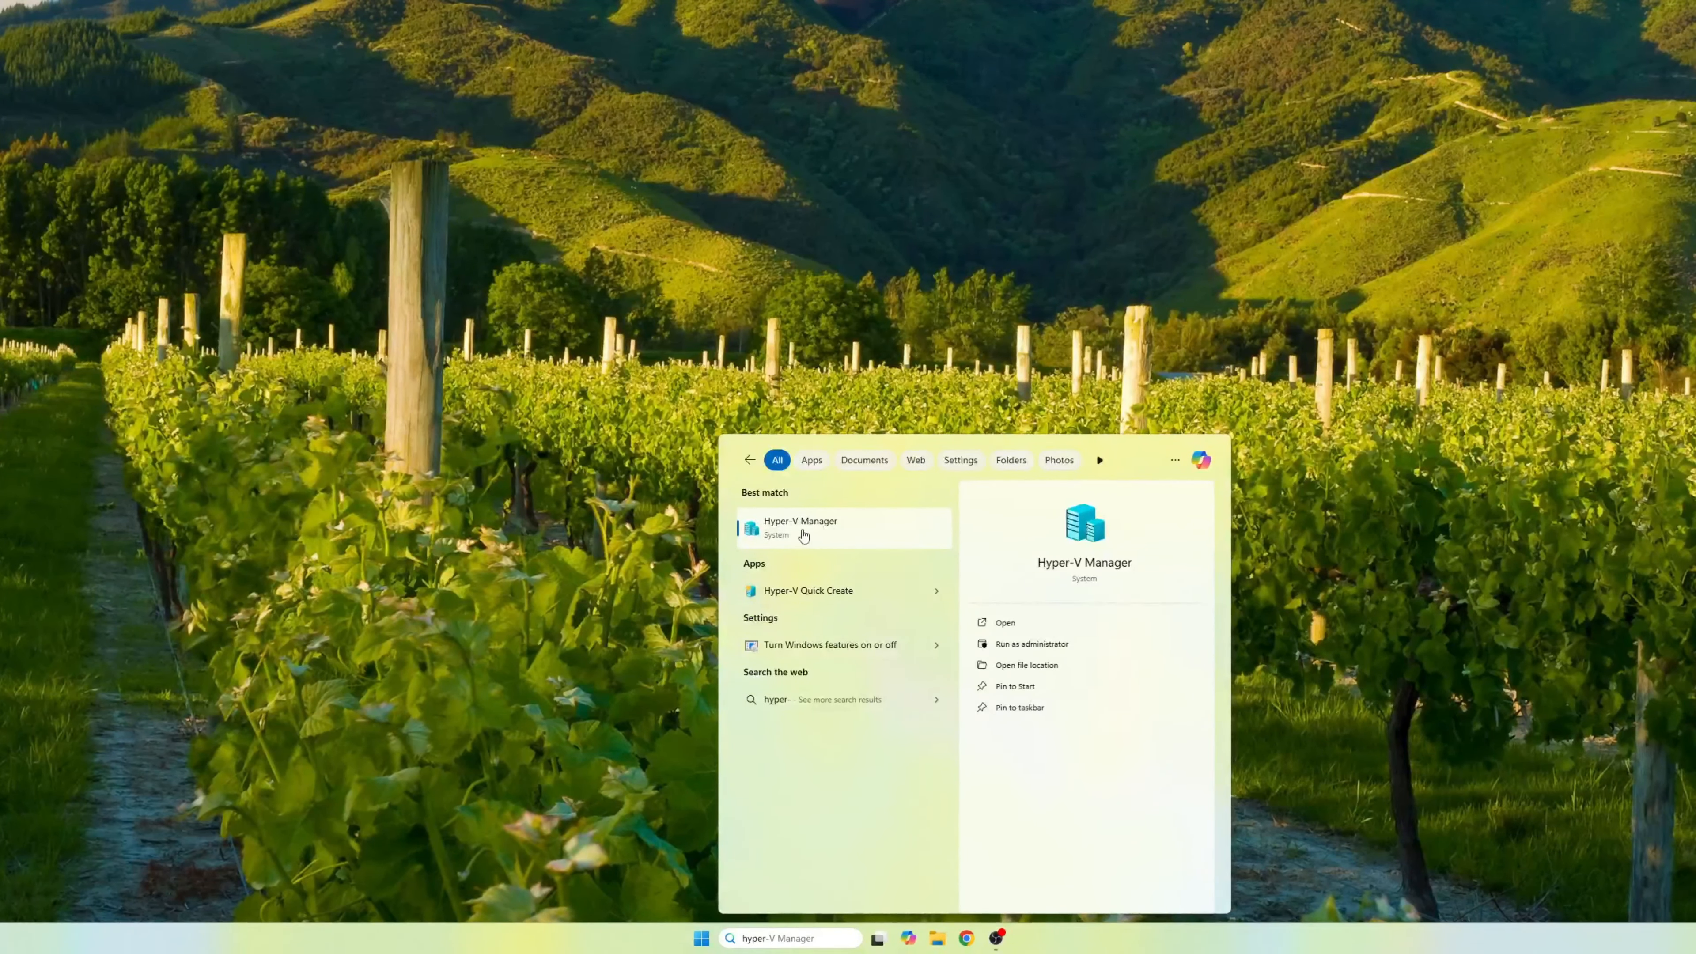
click(831, 534)
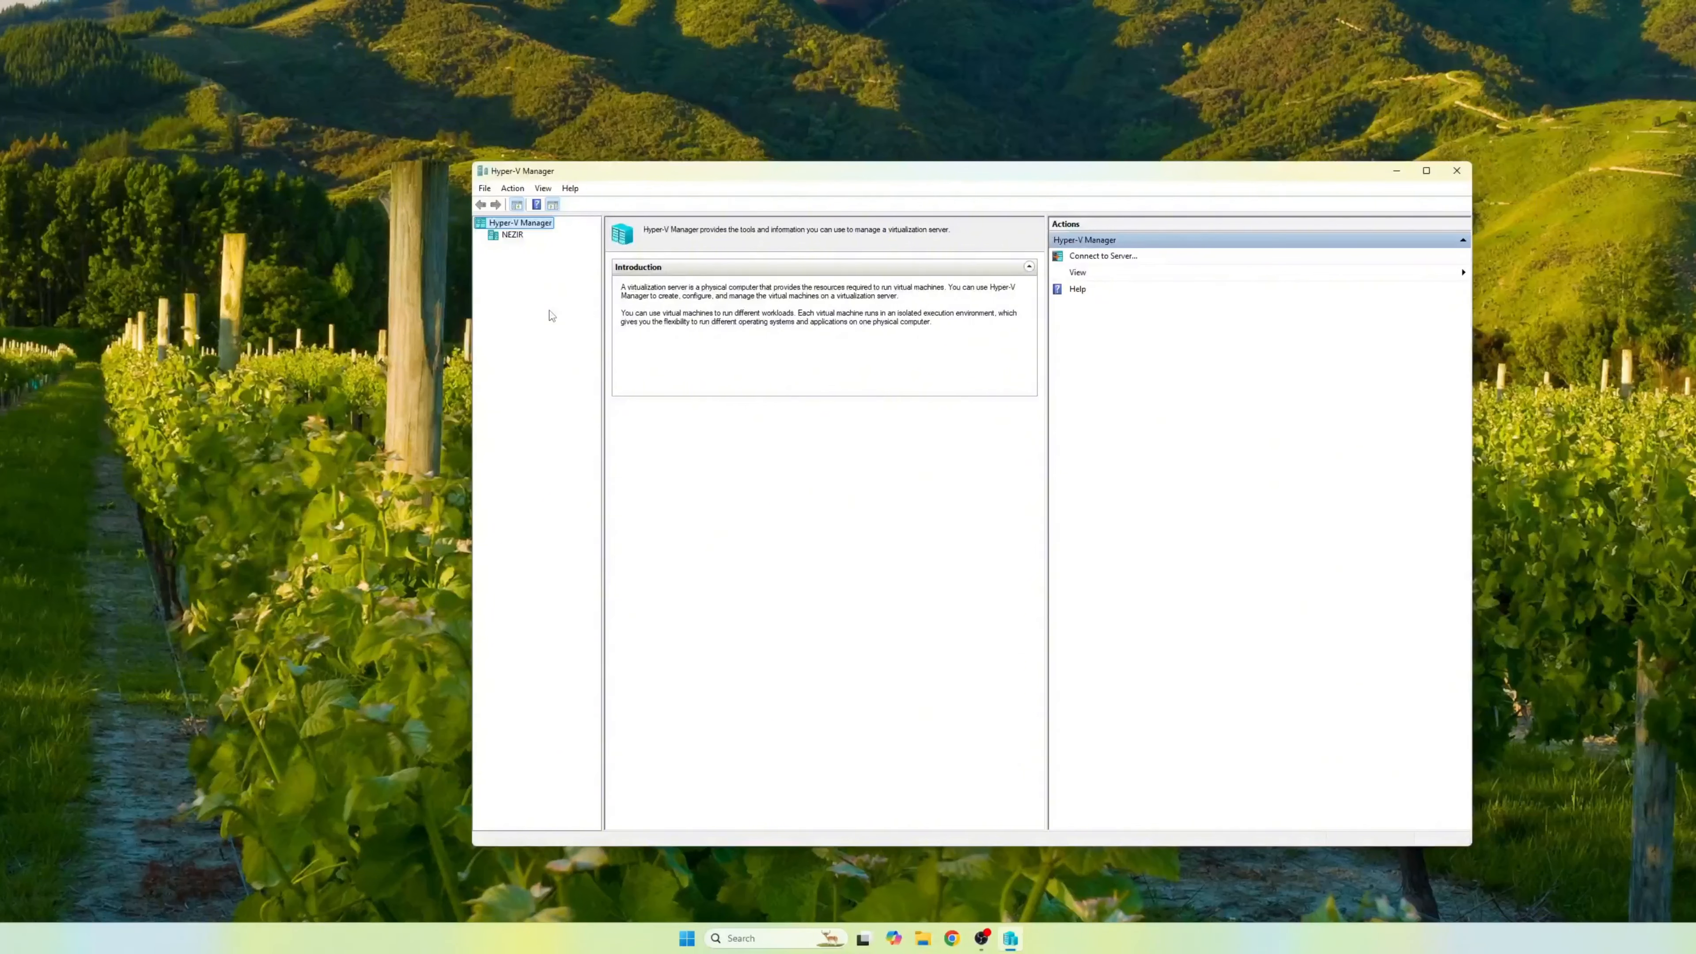
click(512, 235)
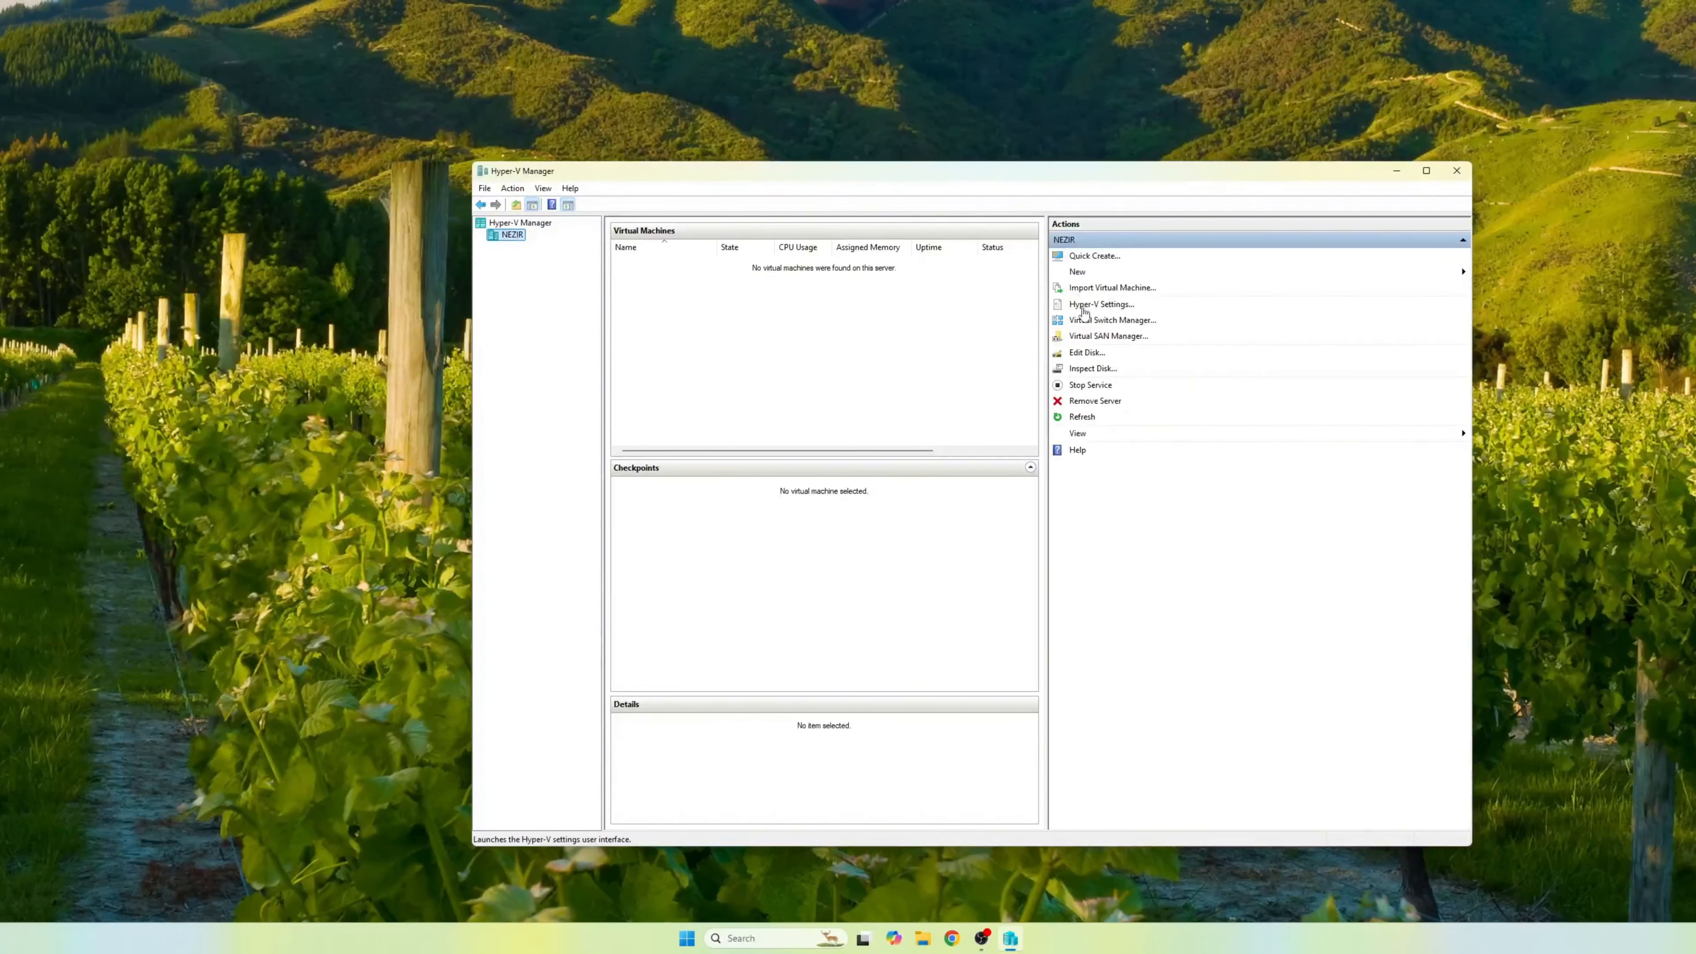
- Create an external virtual switch named New Virtual Switch on the Realtek wireless adapter and accept the networking changes
click(1128, 320)
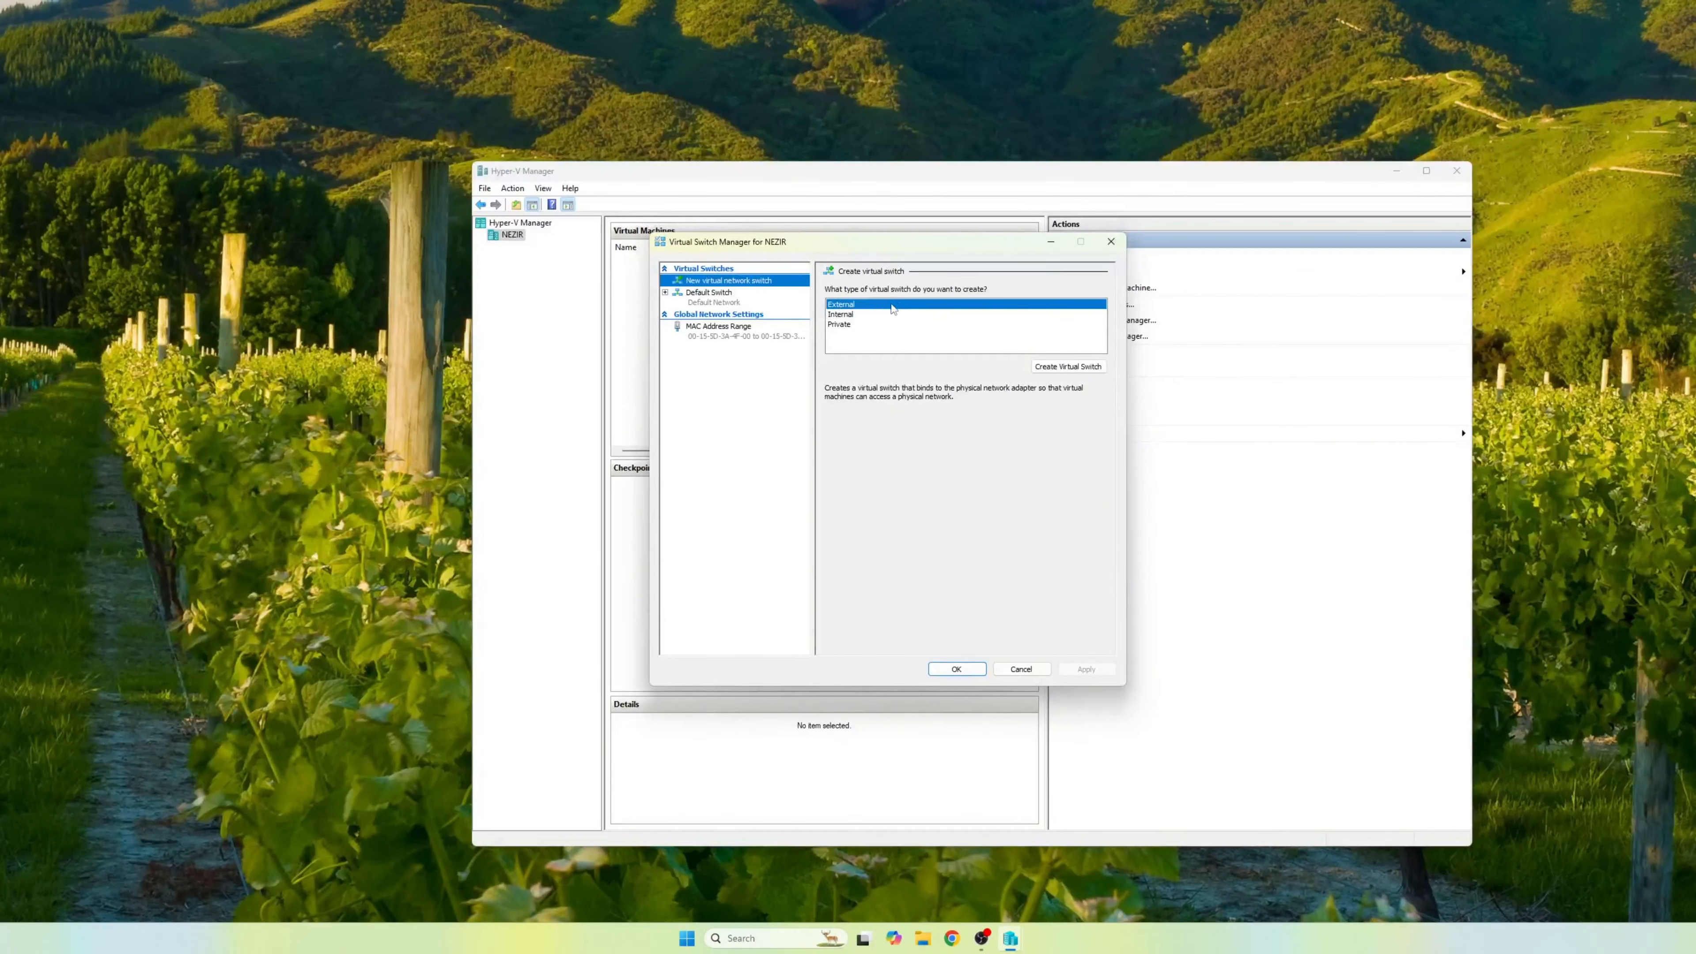
click(1076, 372)
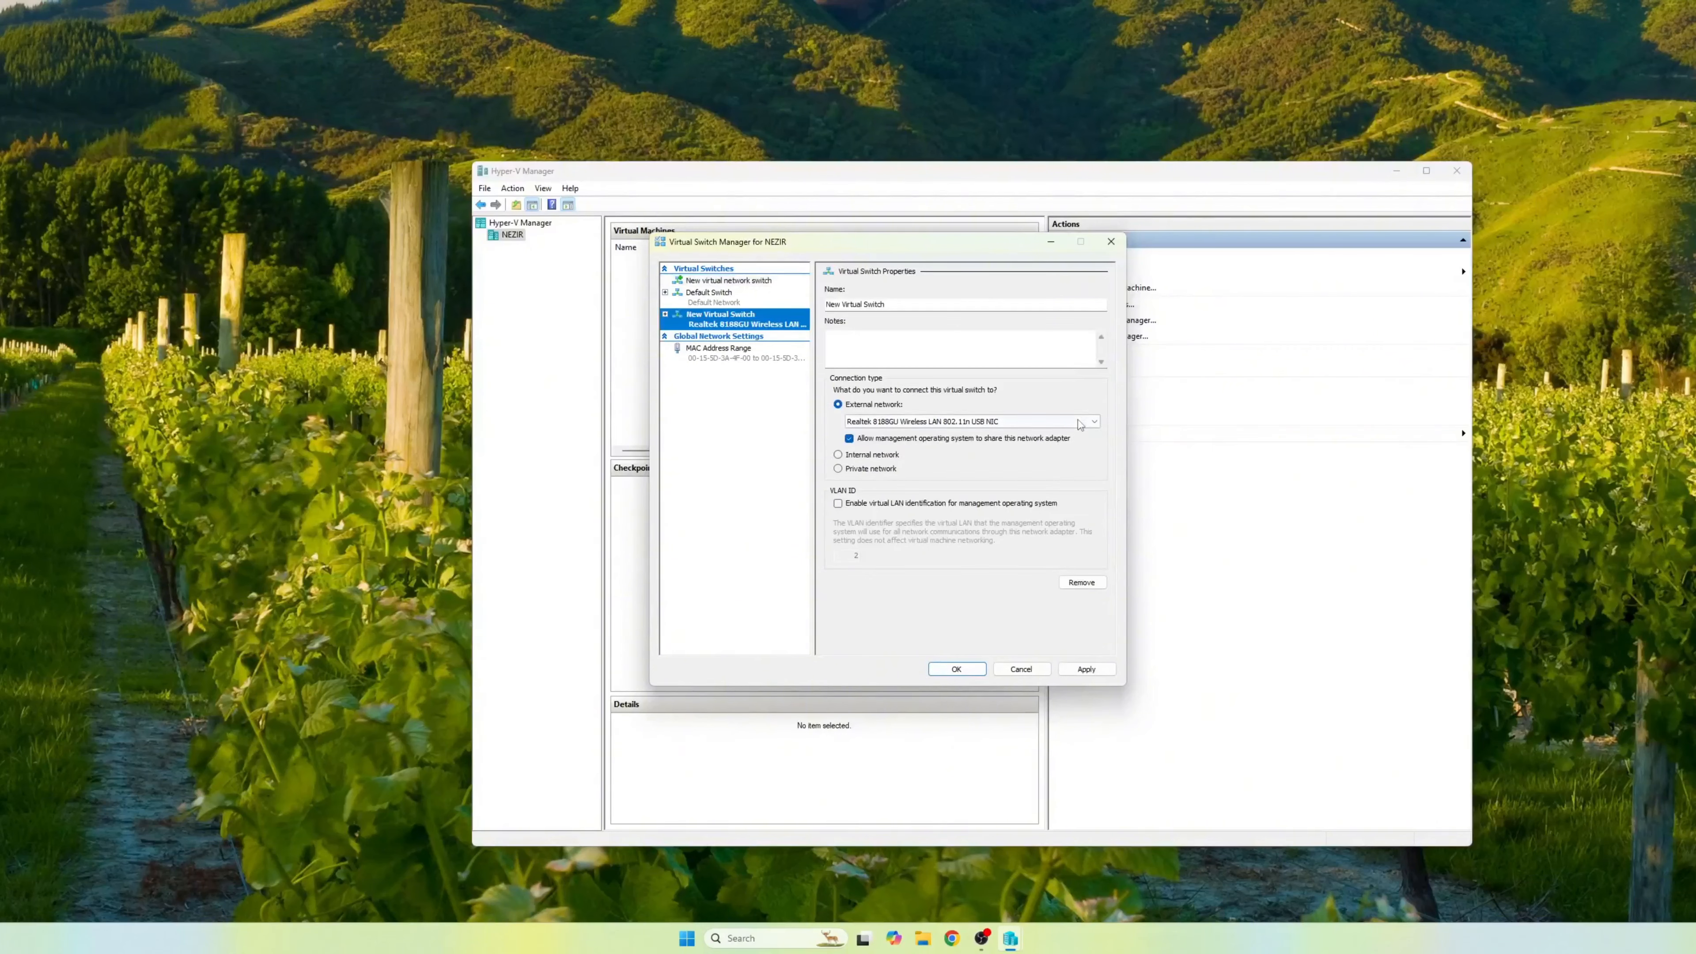
click(1086, 669)
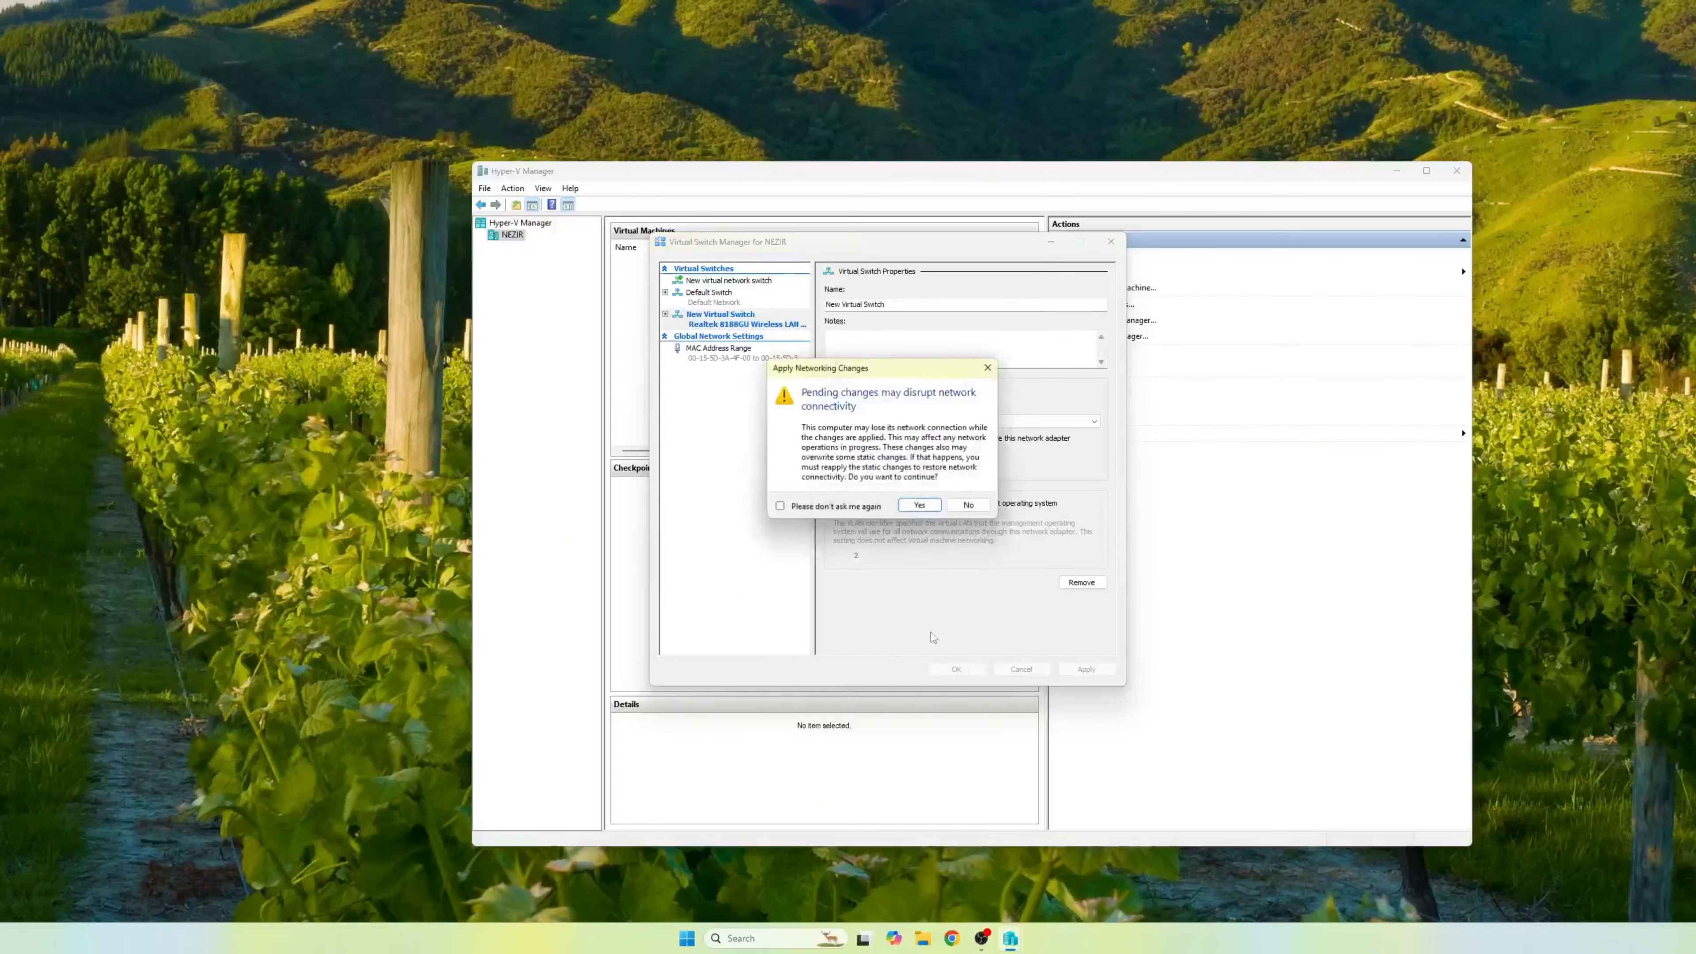
click(920, 504)
click(962, 672)
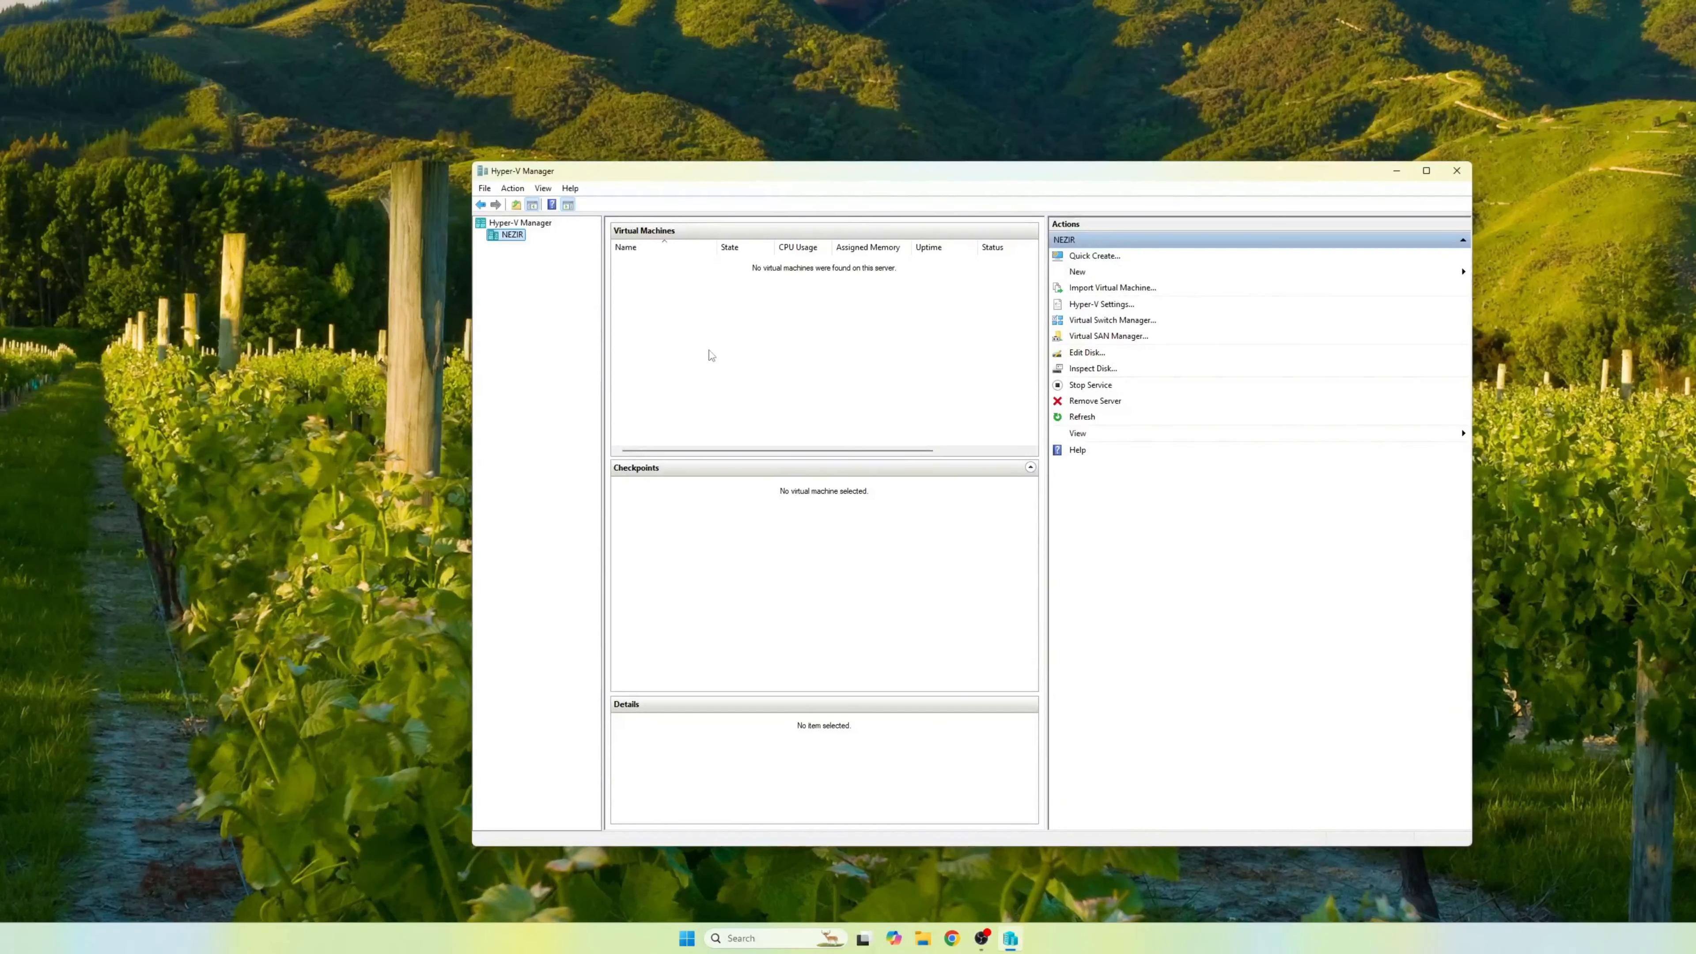
- Begin creating a new virtual machine and name it Zirrko
click(513, 188)
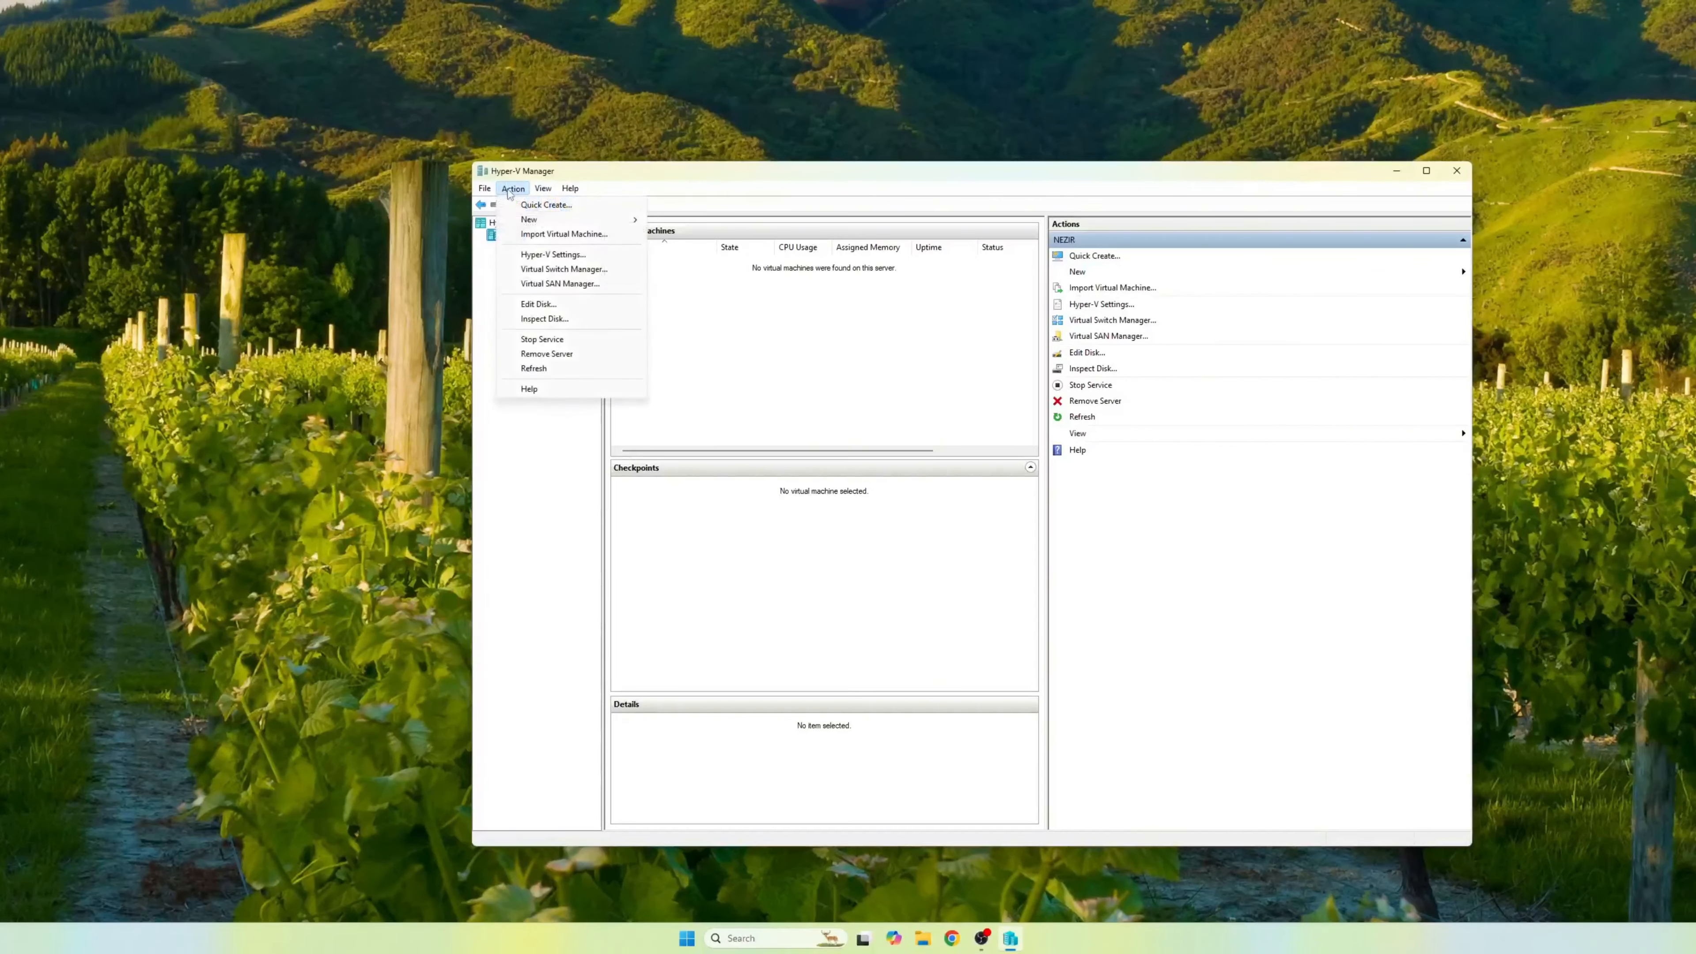
mouse_move(534, 219)
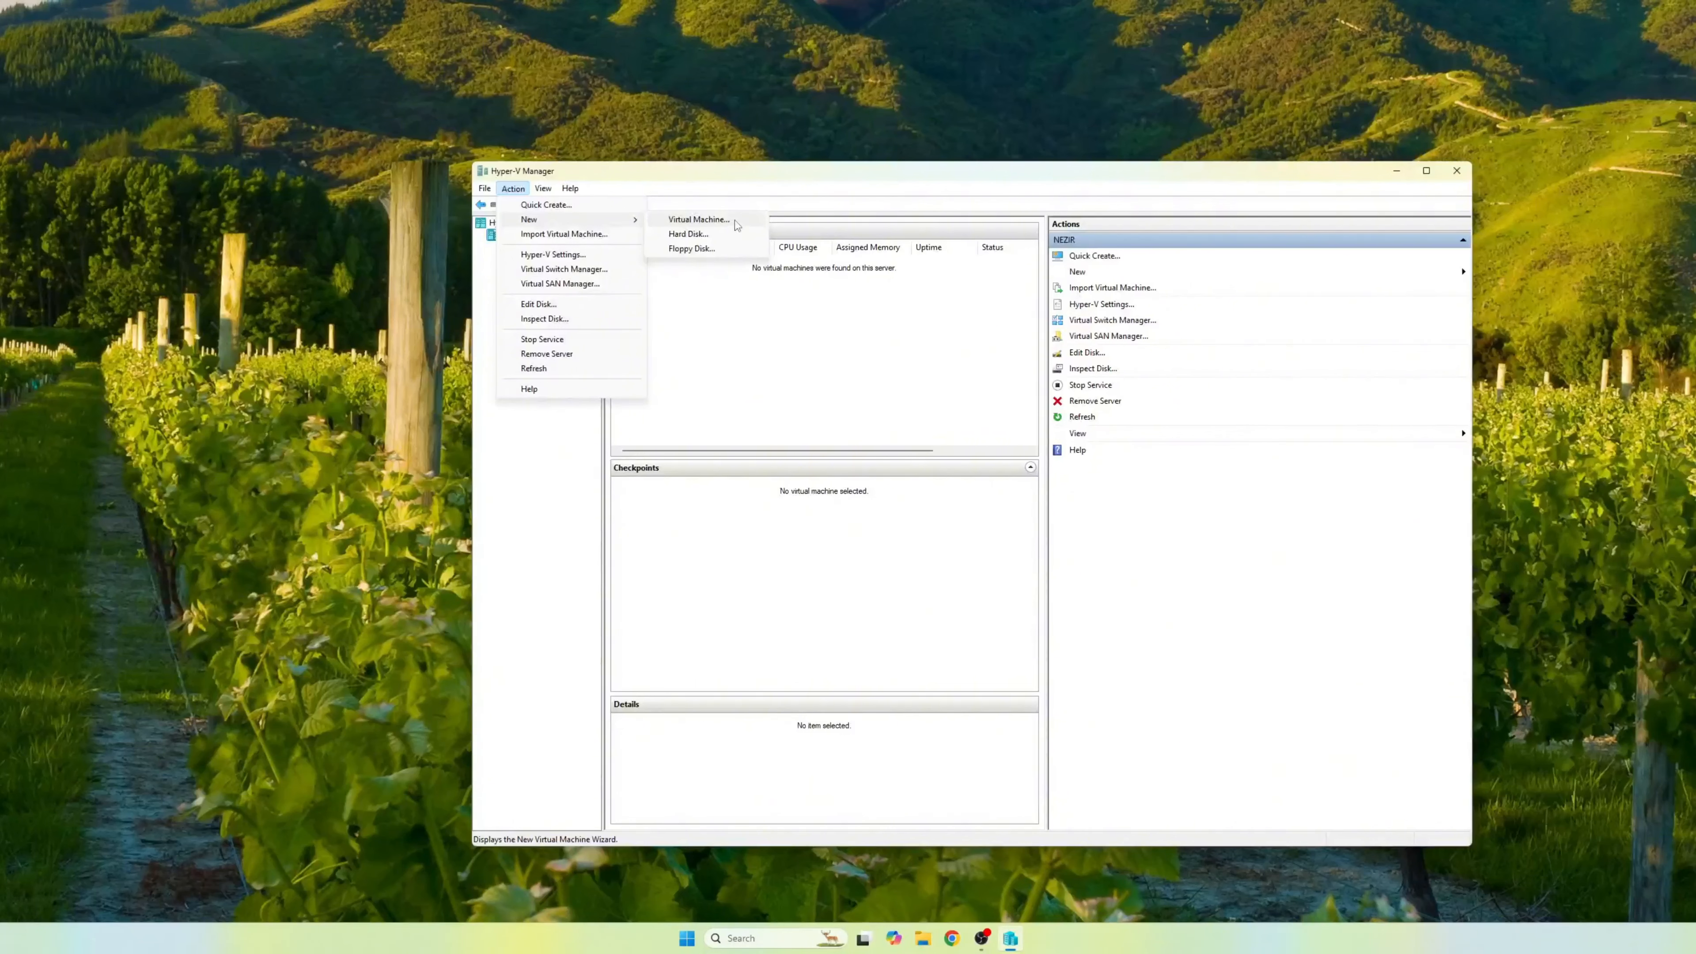
click(734, 220)
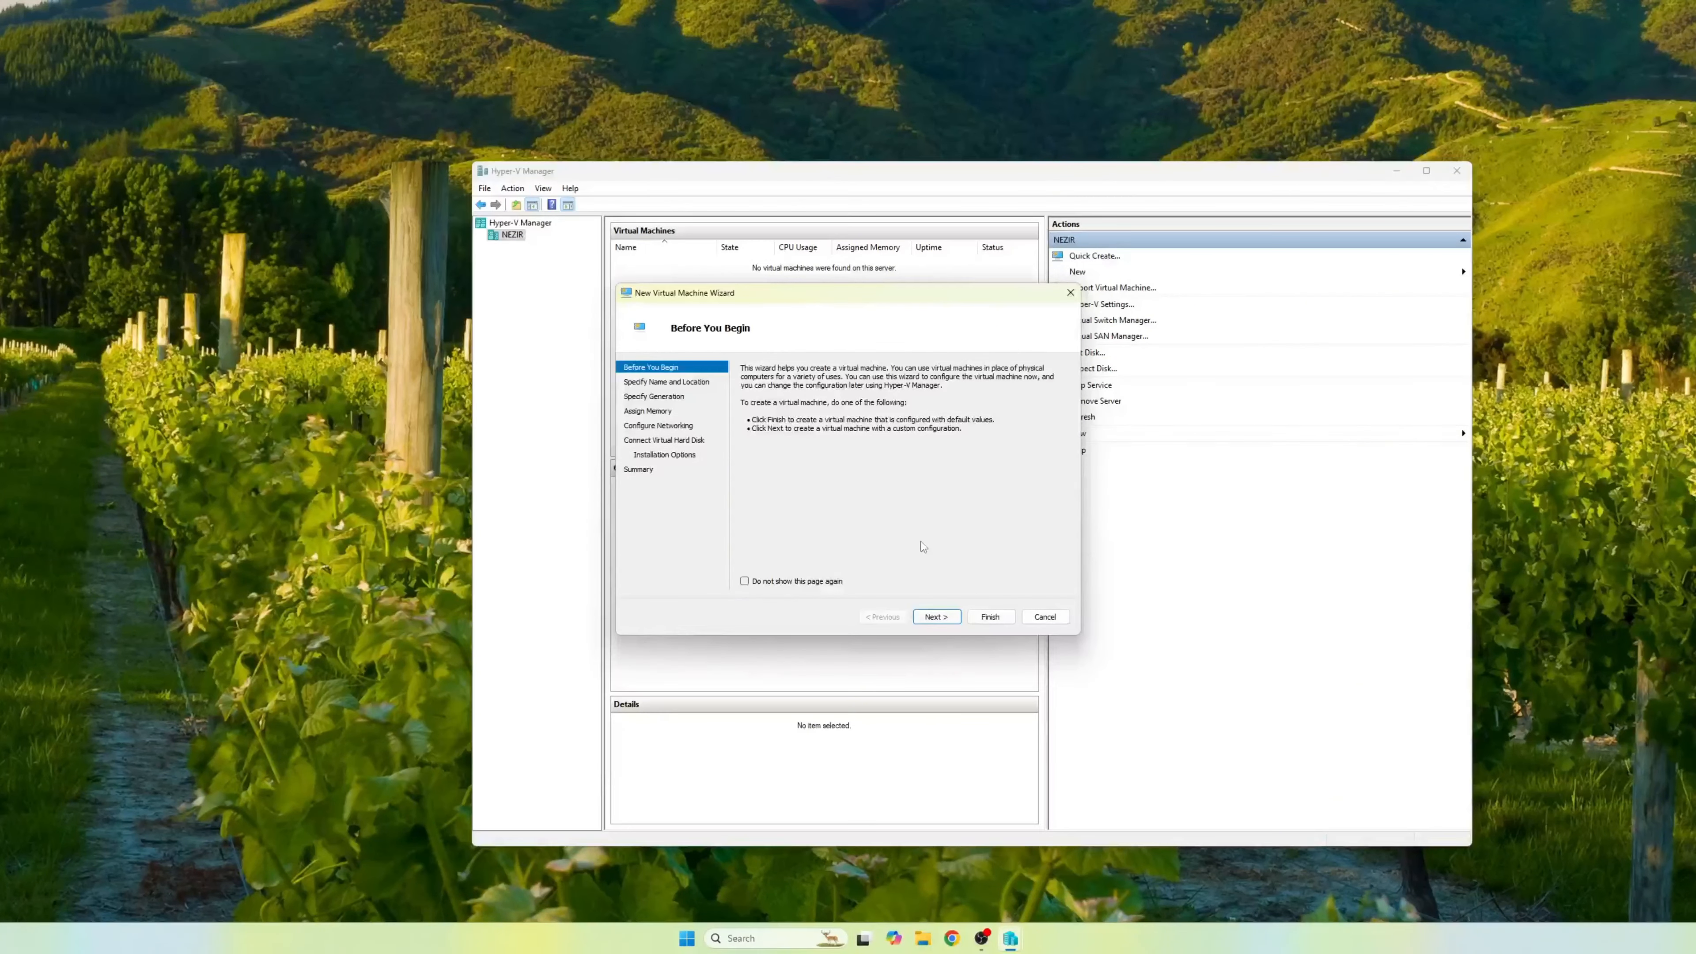
click(939, 616)
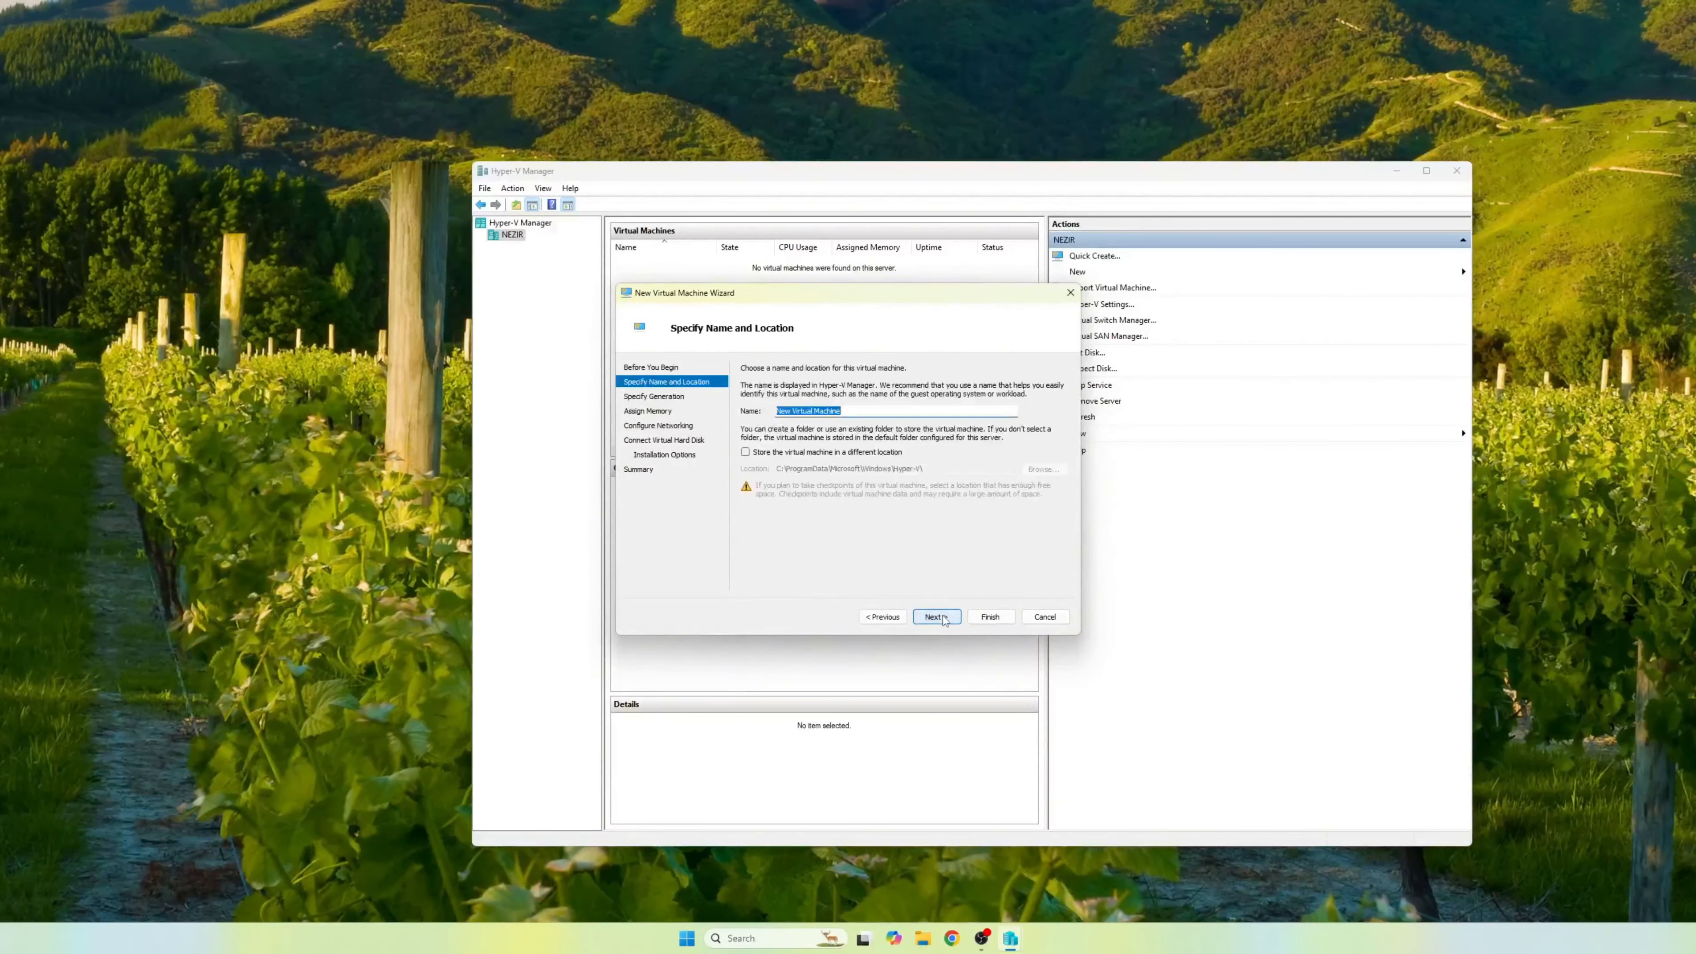
text(Zirrko)
click(939, 616)
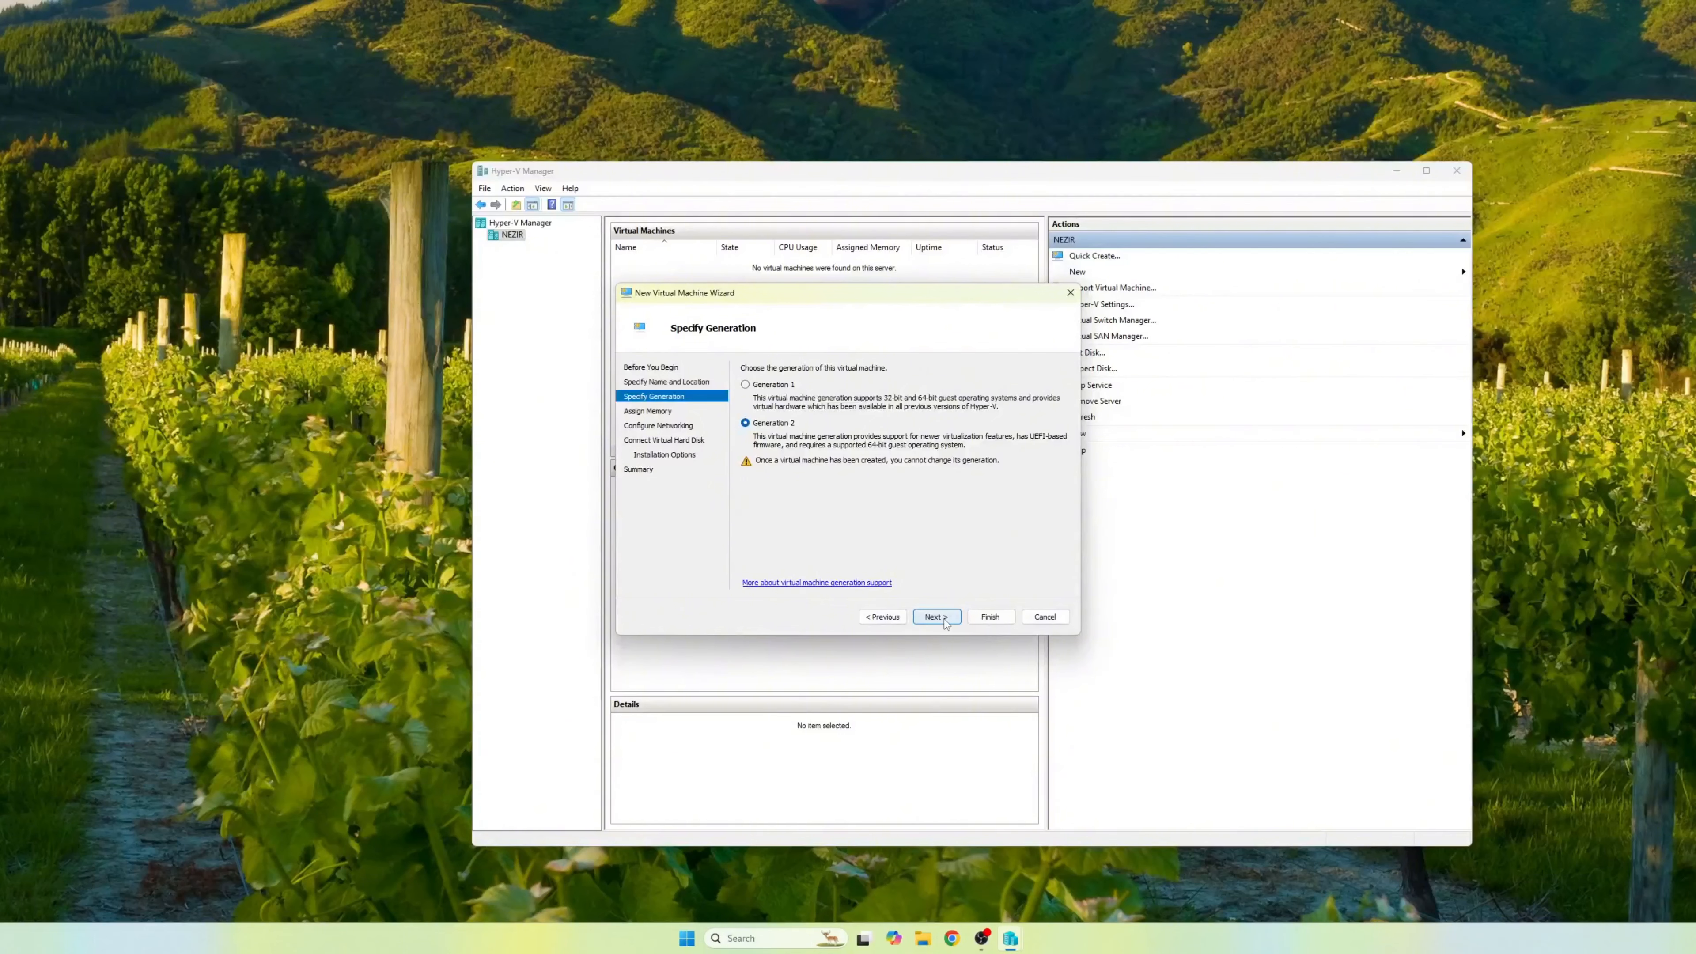
- Configure the new virtual machine as Generation 2 with 4096 MB of dynamic startup memory and its network left as Not Connected
click(938, 617)
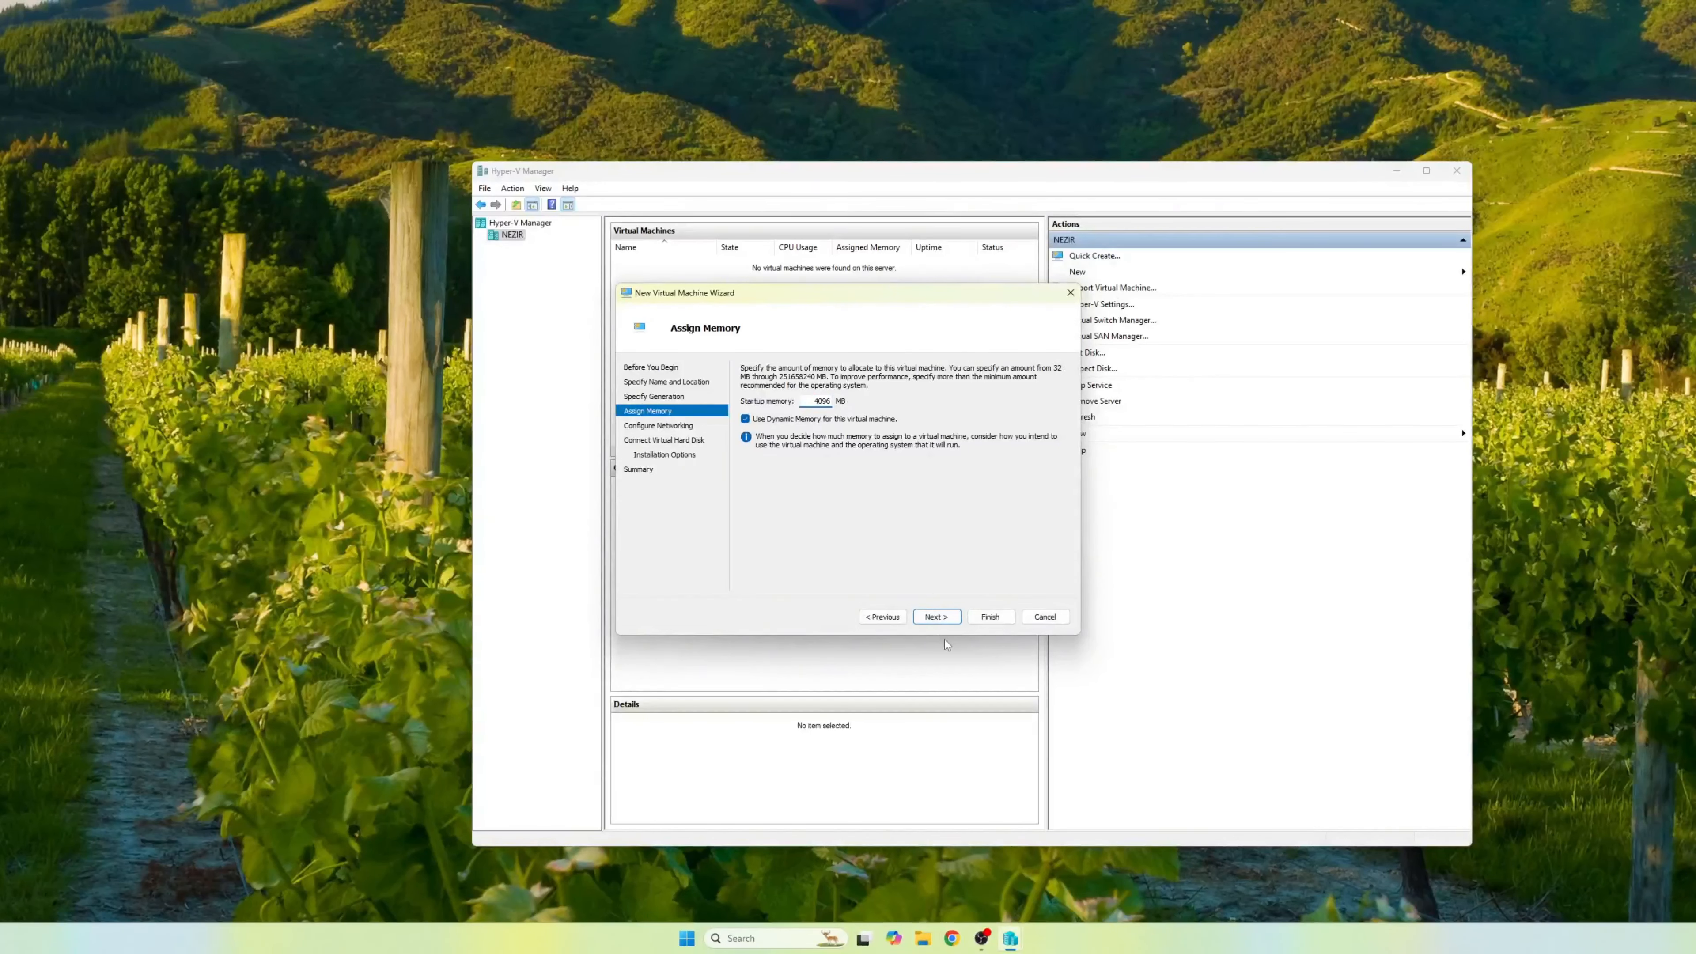
click(939, 617)
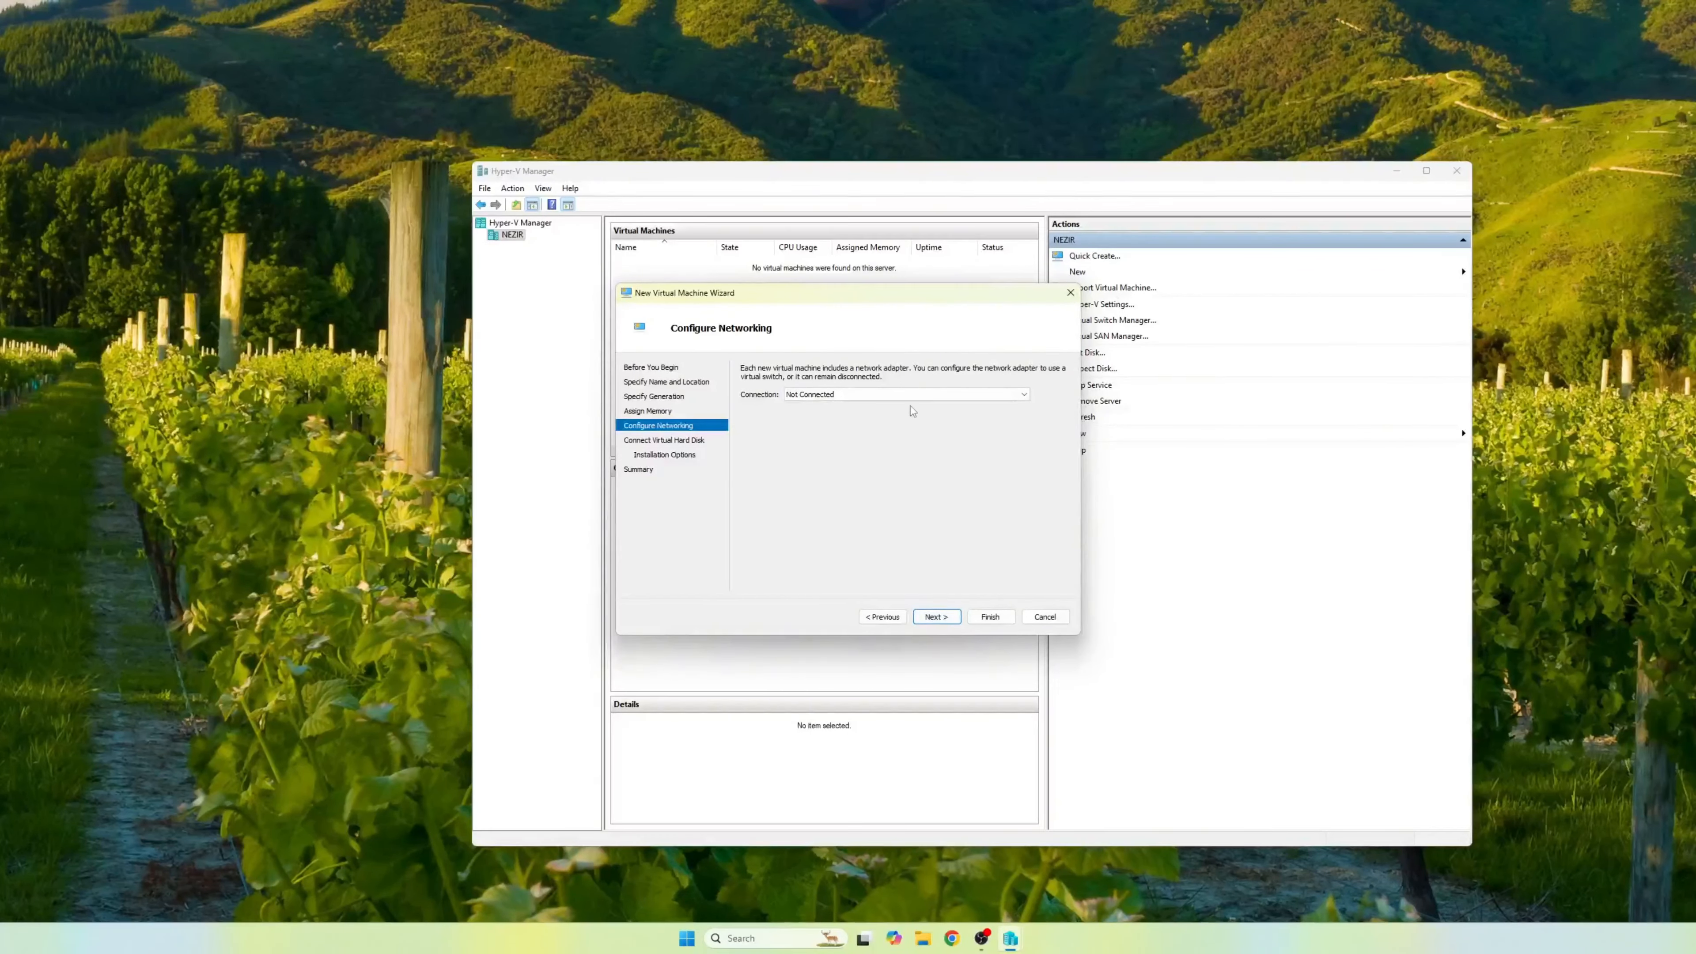
click(906, 395)
click(904, 395)
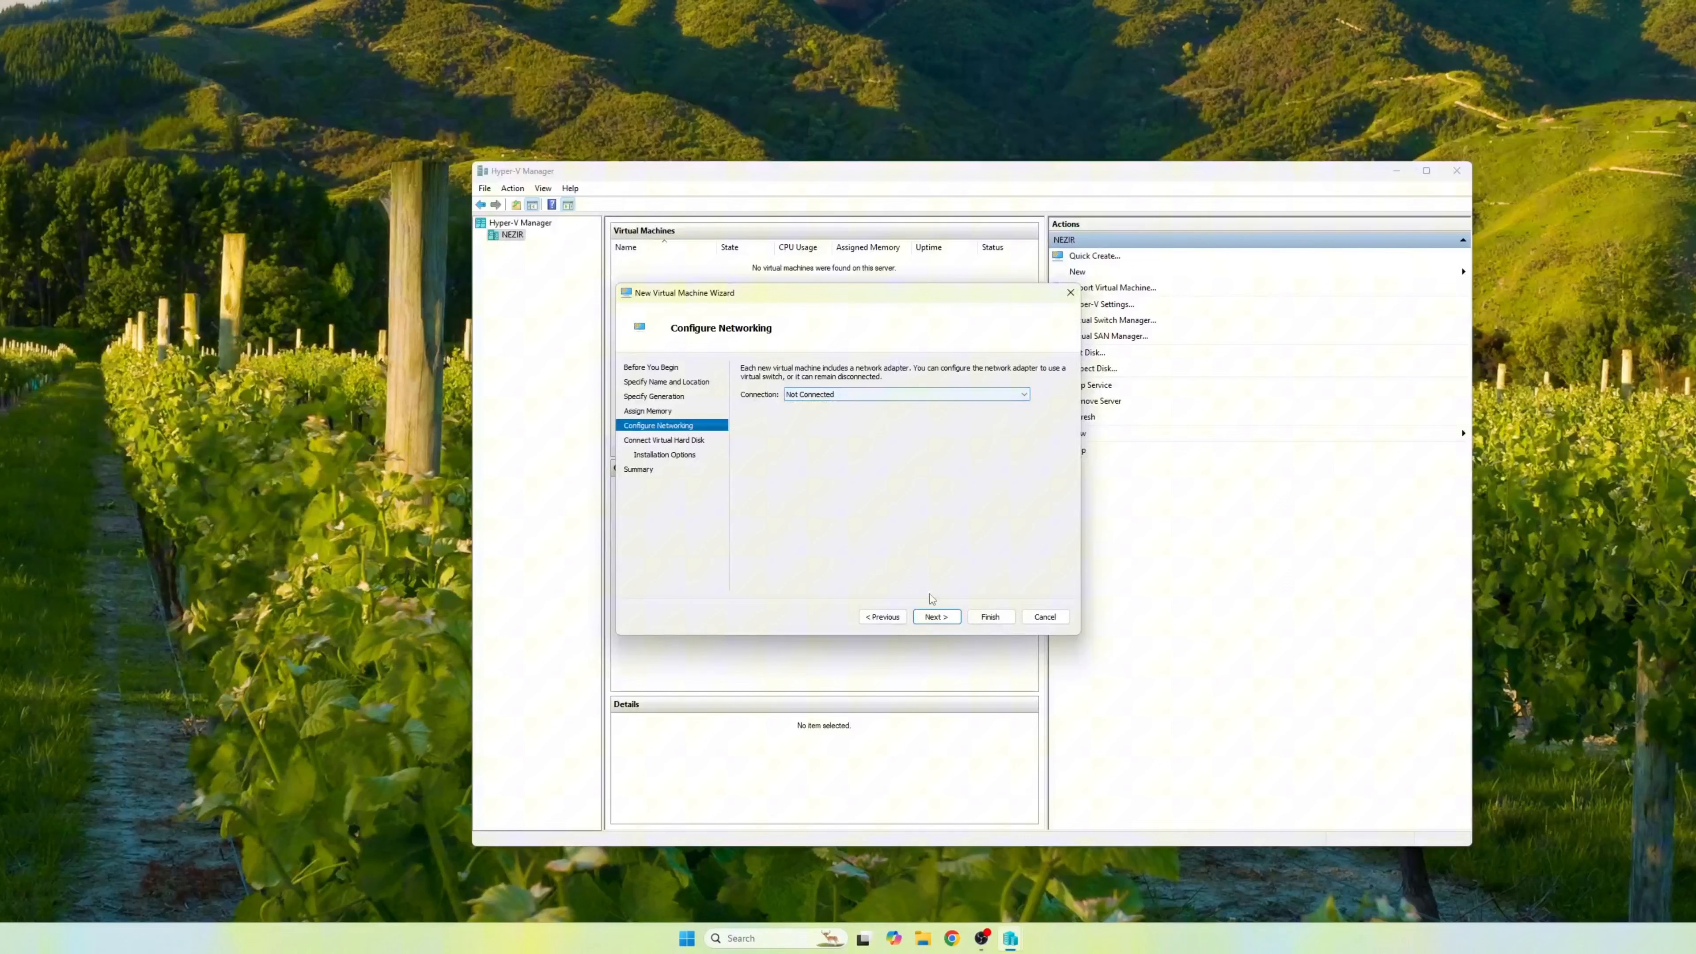
click(936, 620)
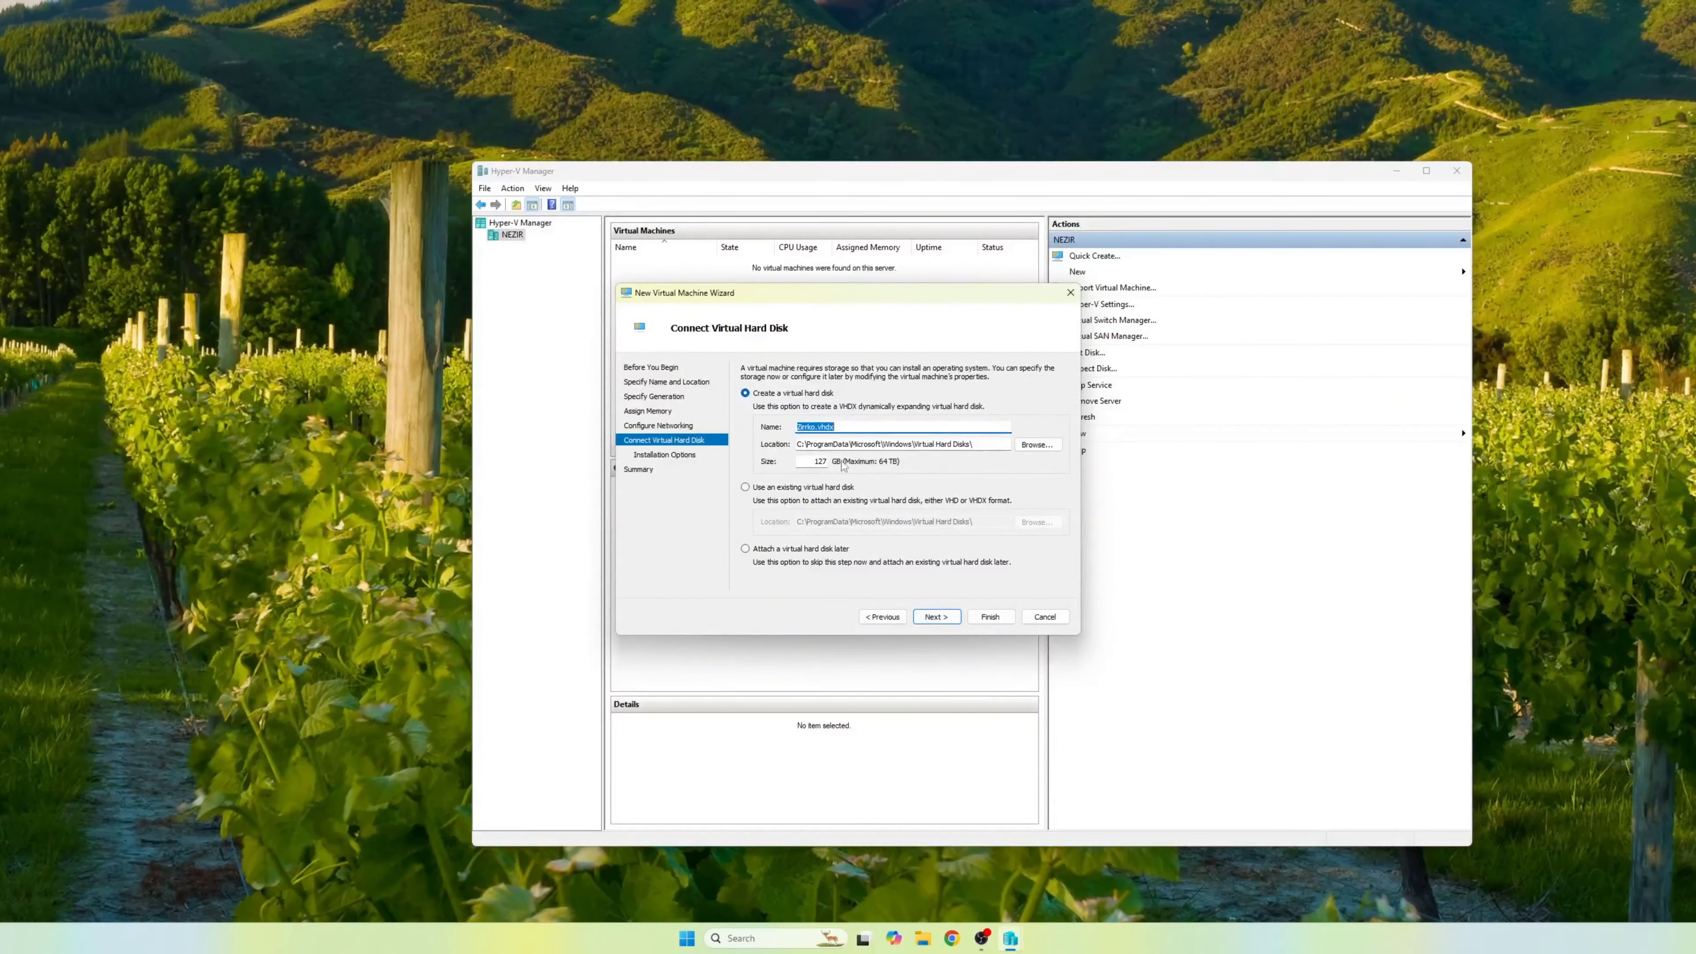
- Give the machine a new 80 GB virtual hard disk, choose to install an operating system later, and finish creating it
key(Tab)
key(Tab)
key(Tab)
text(80)
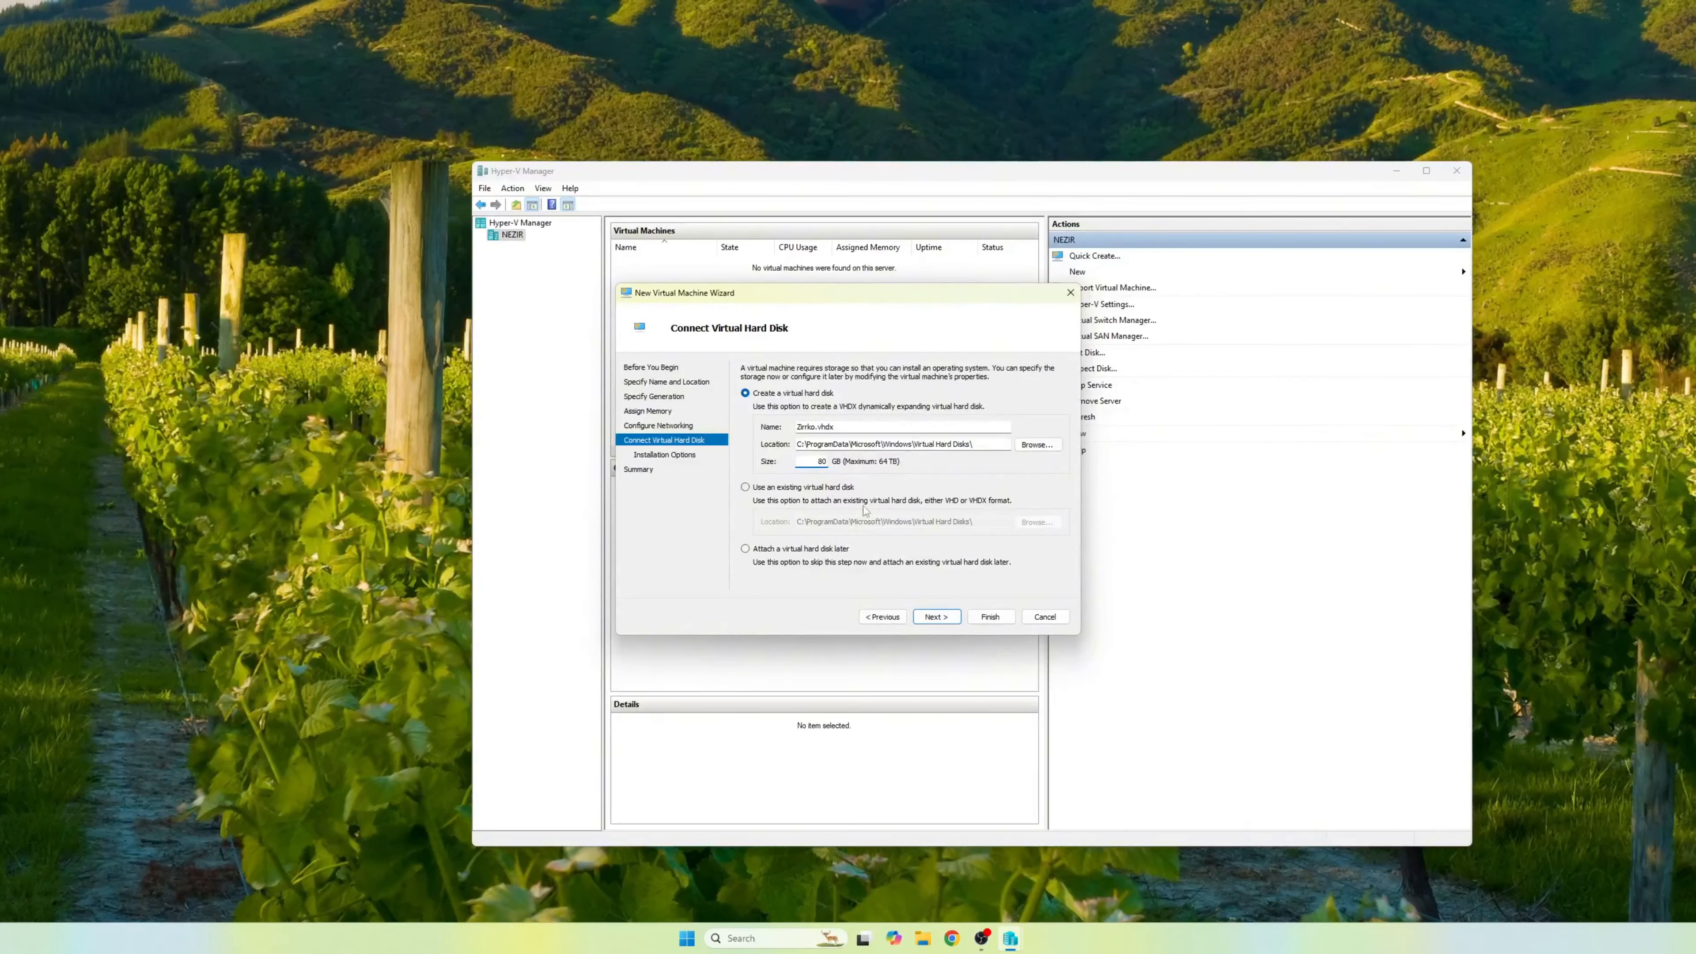
click(936, 617)
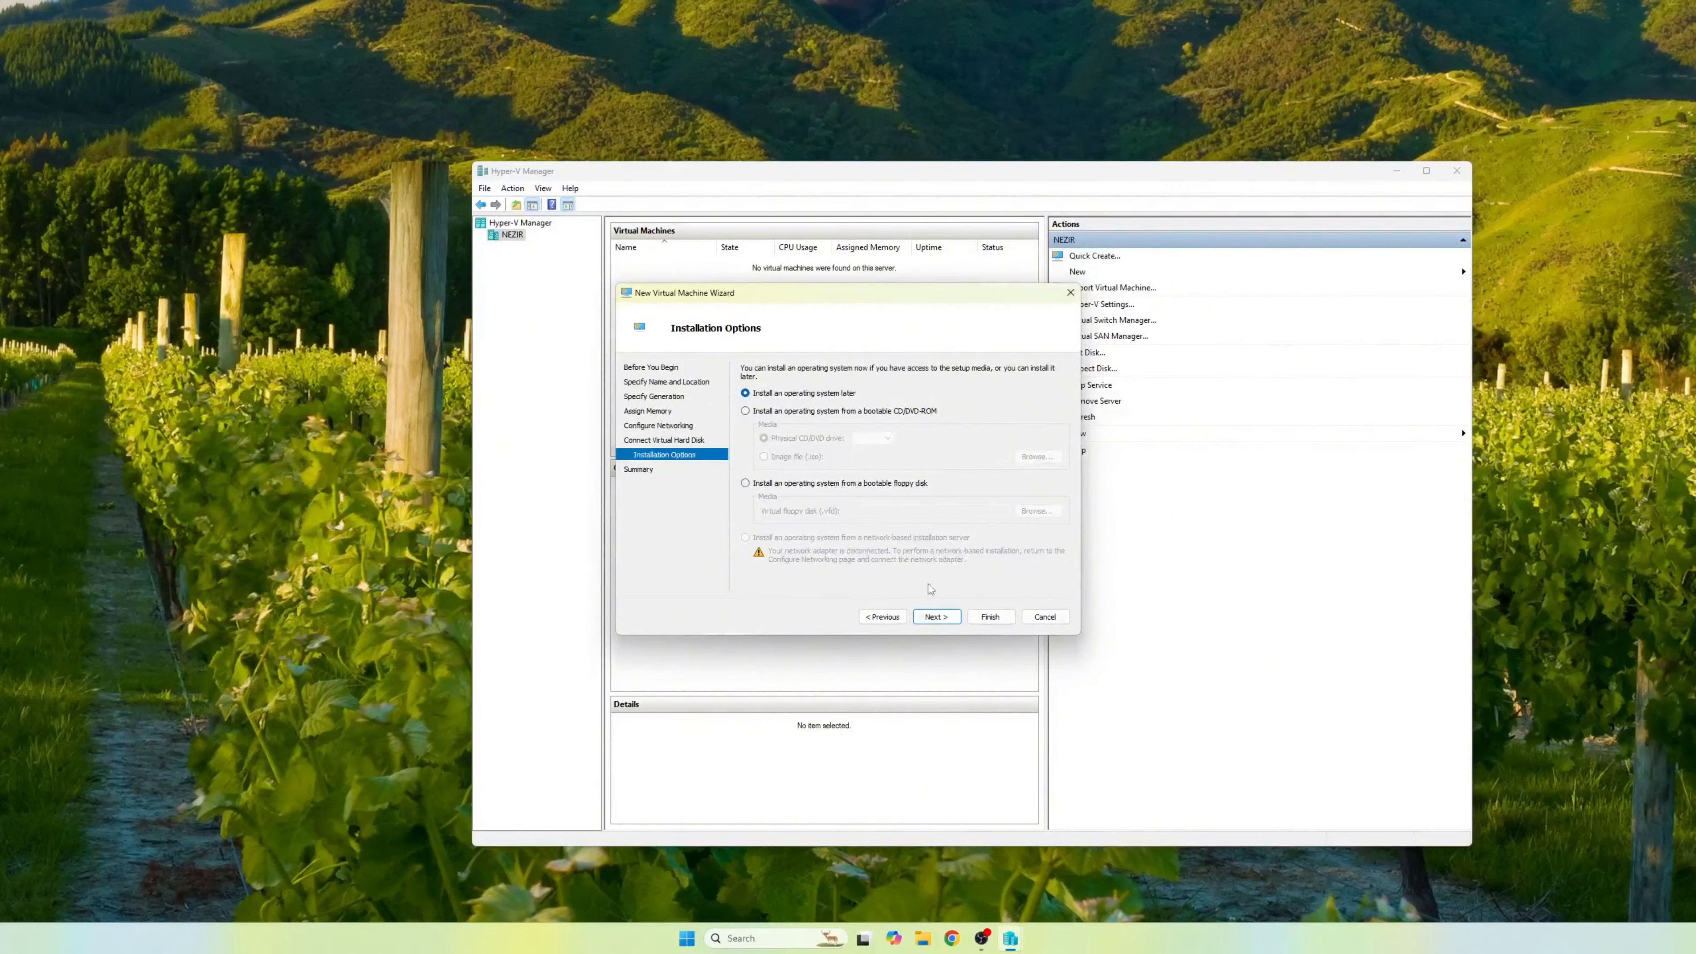
click(947, 621)
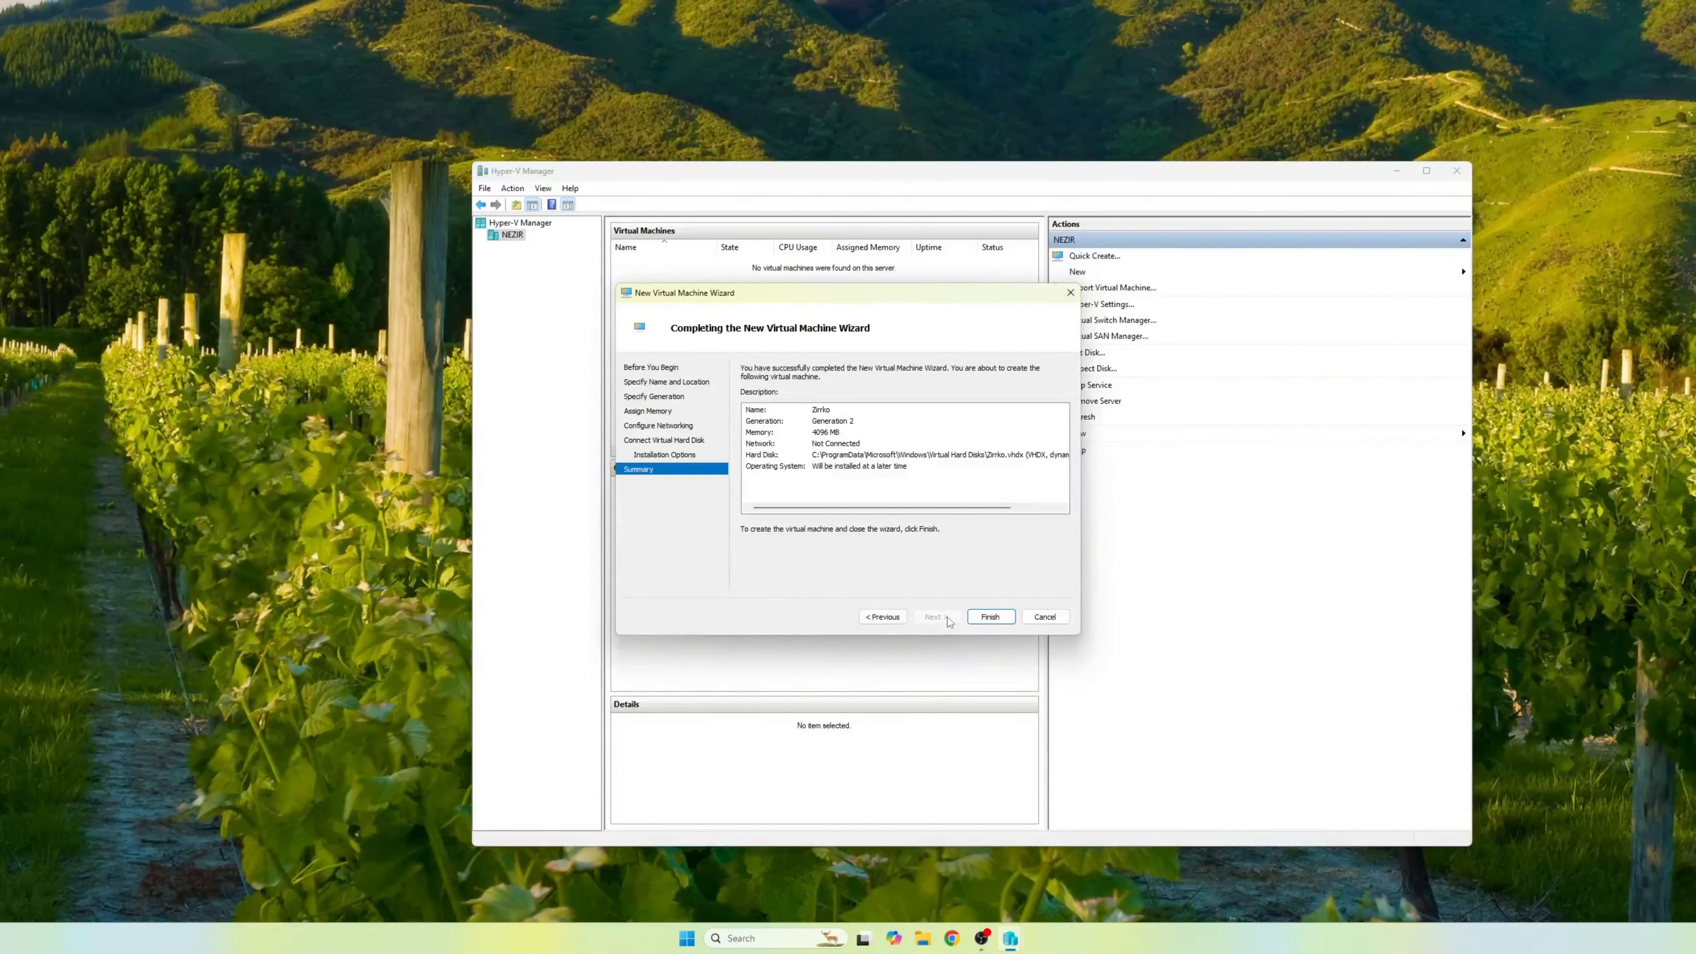
click(990, 616)
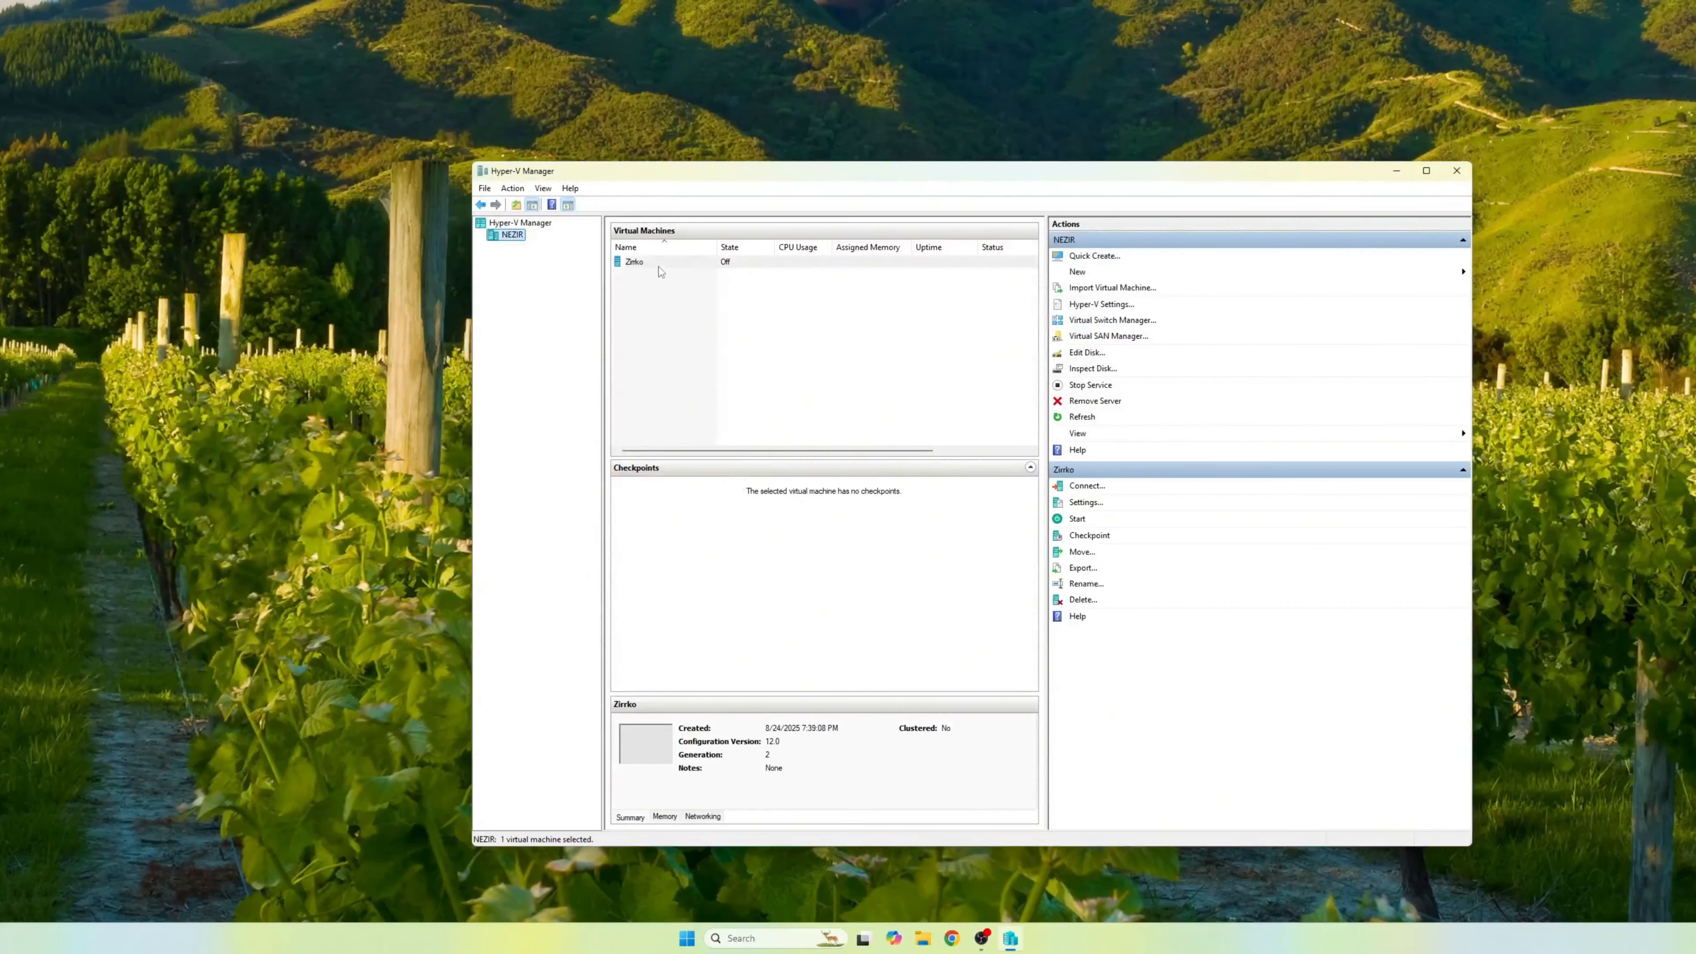
- Add a second SCSI controller with a DVD drive to the Zirrko virtual machine and save its settings
click(1084, 502)
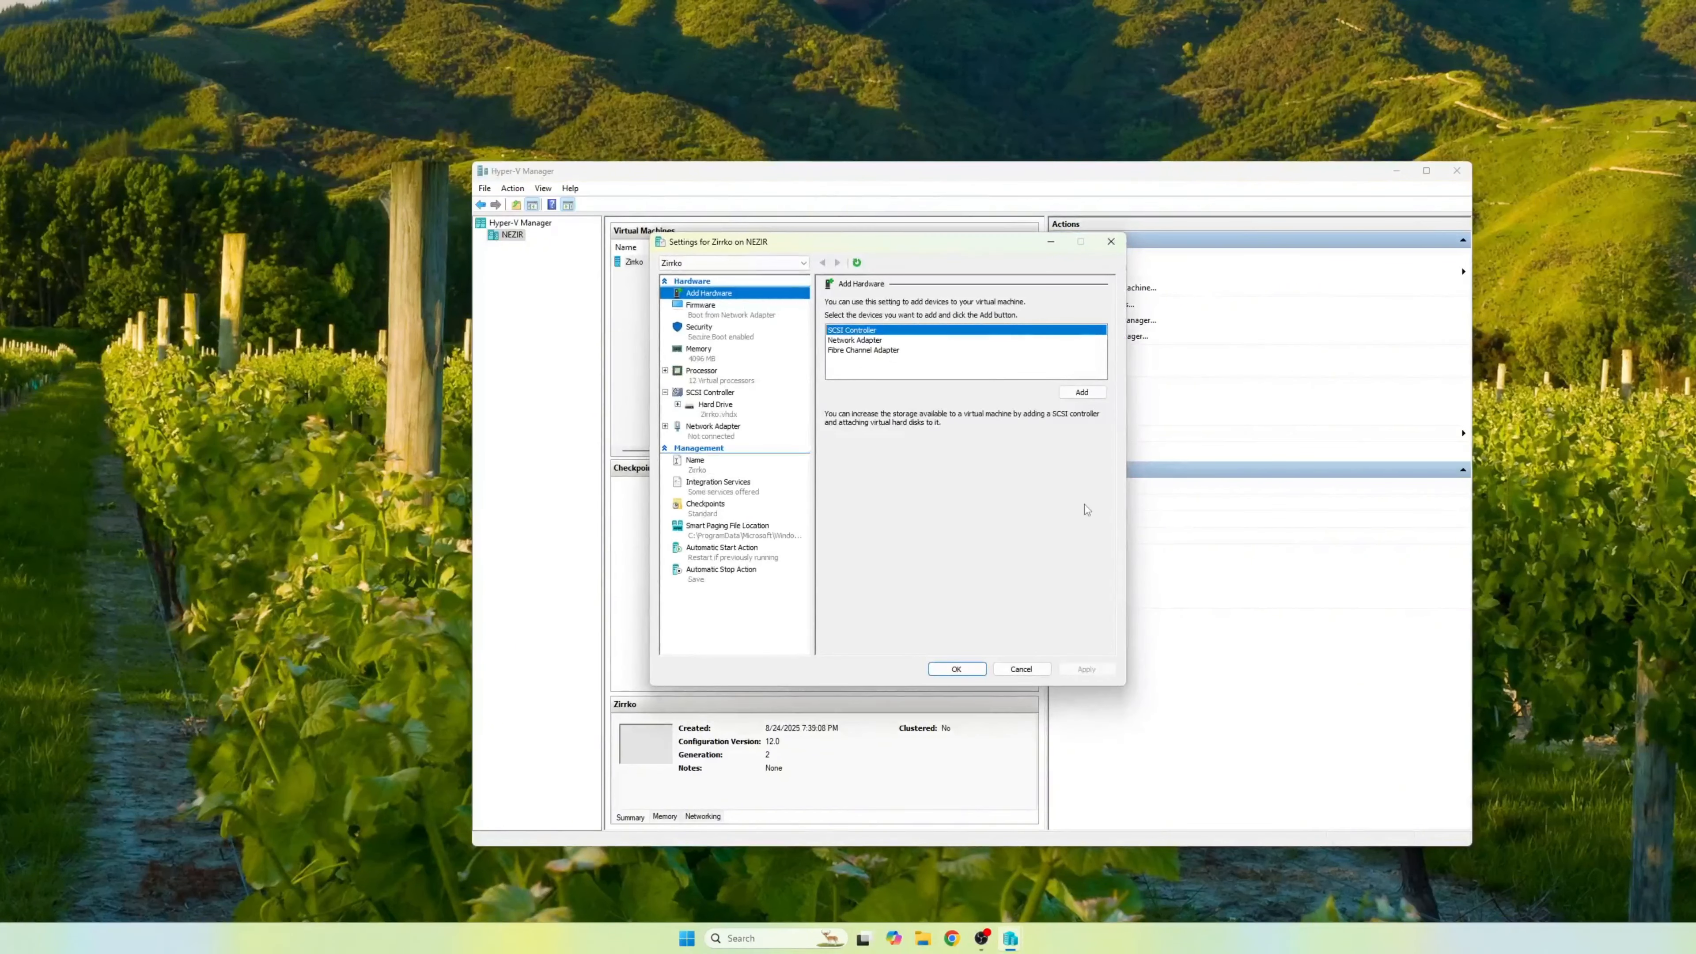
click(1082, 392)
click(852, 349)
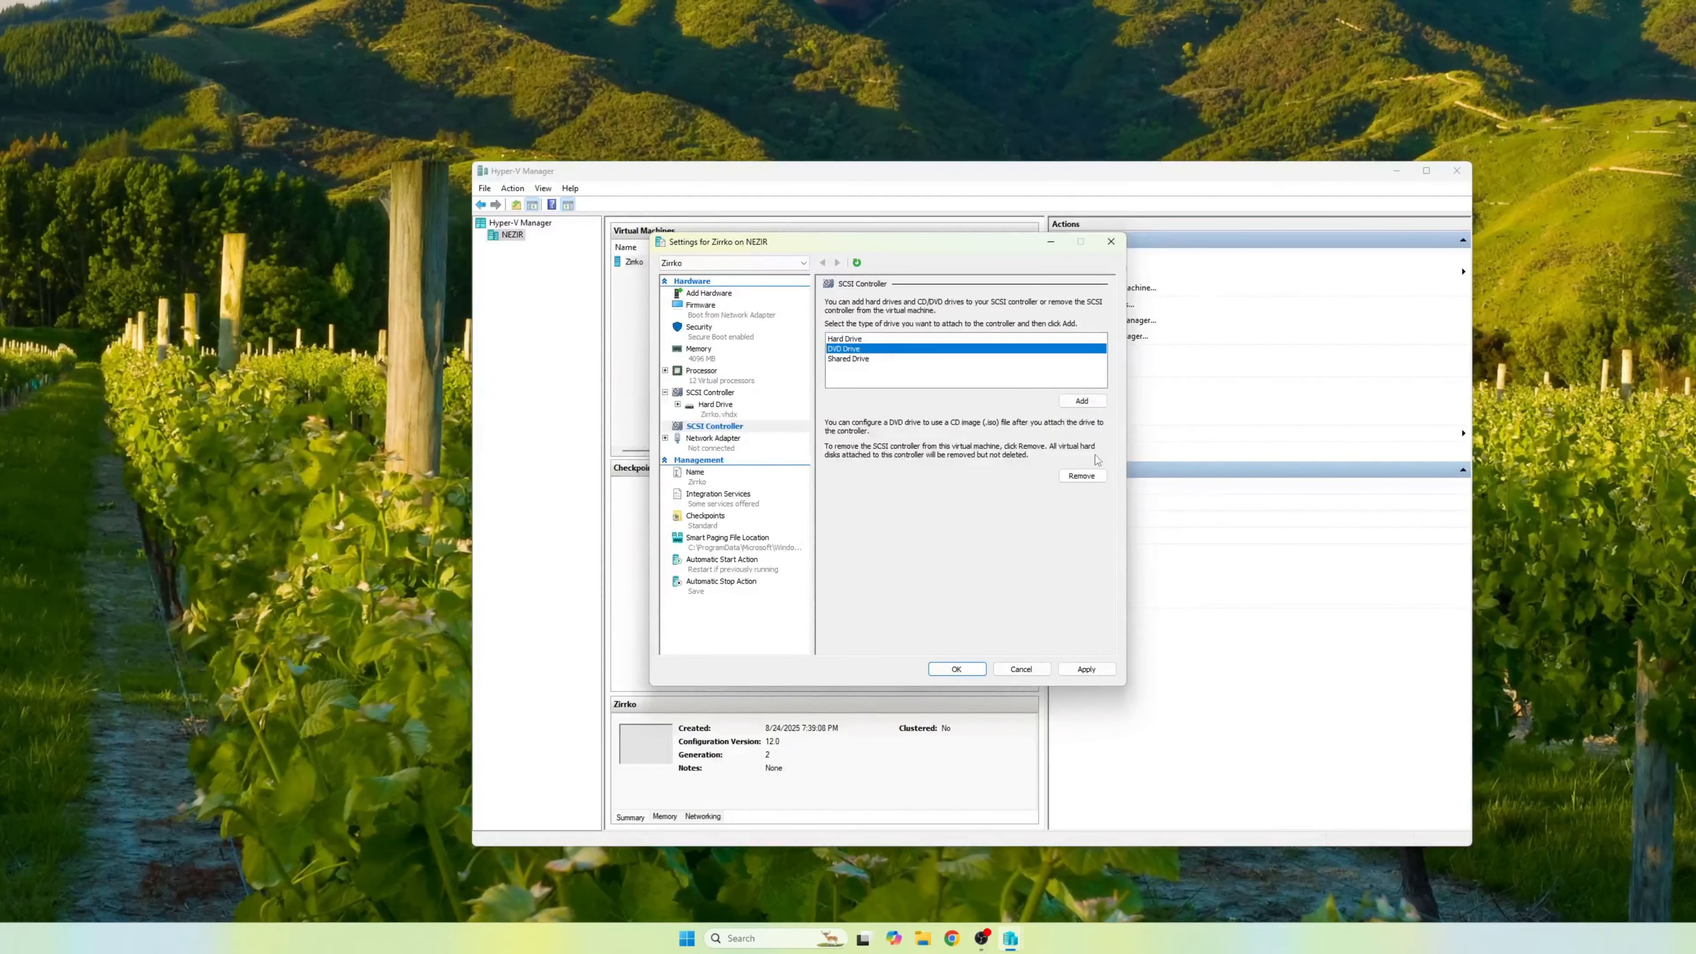
click(1082, 401)
click(1087, 668)
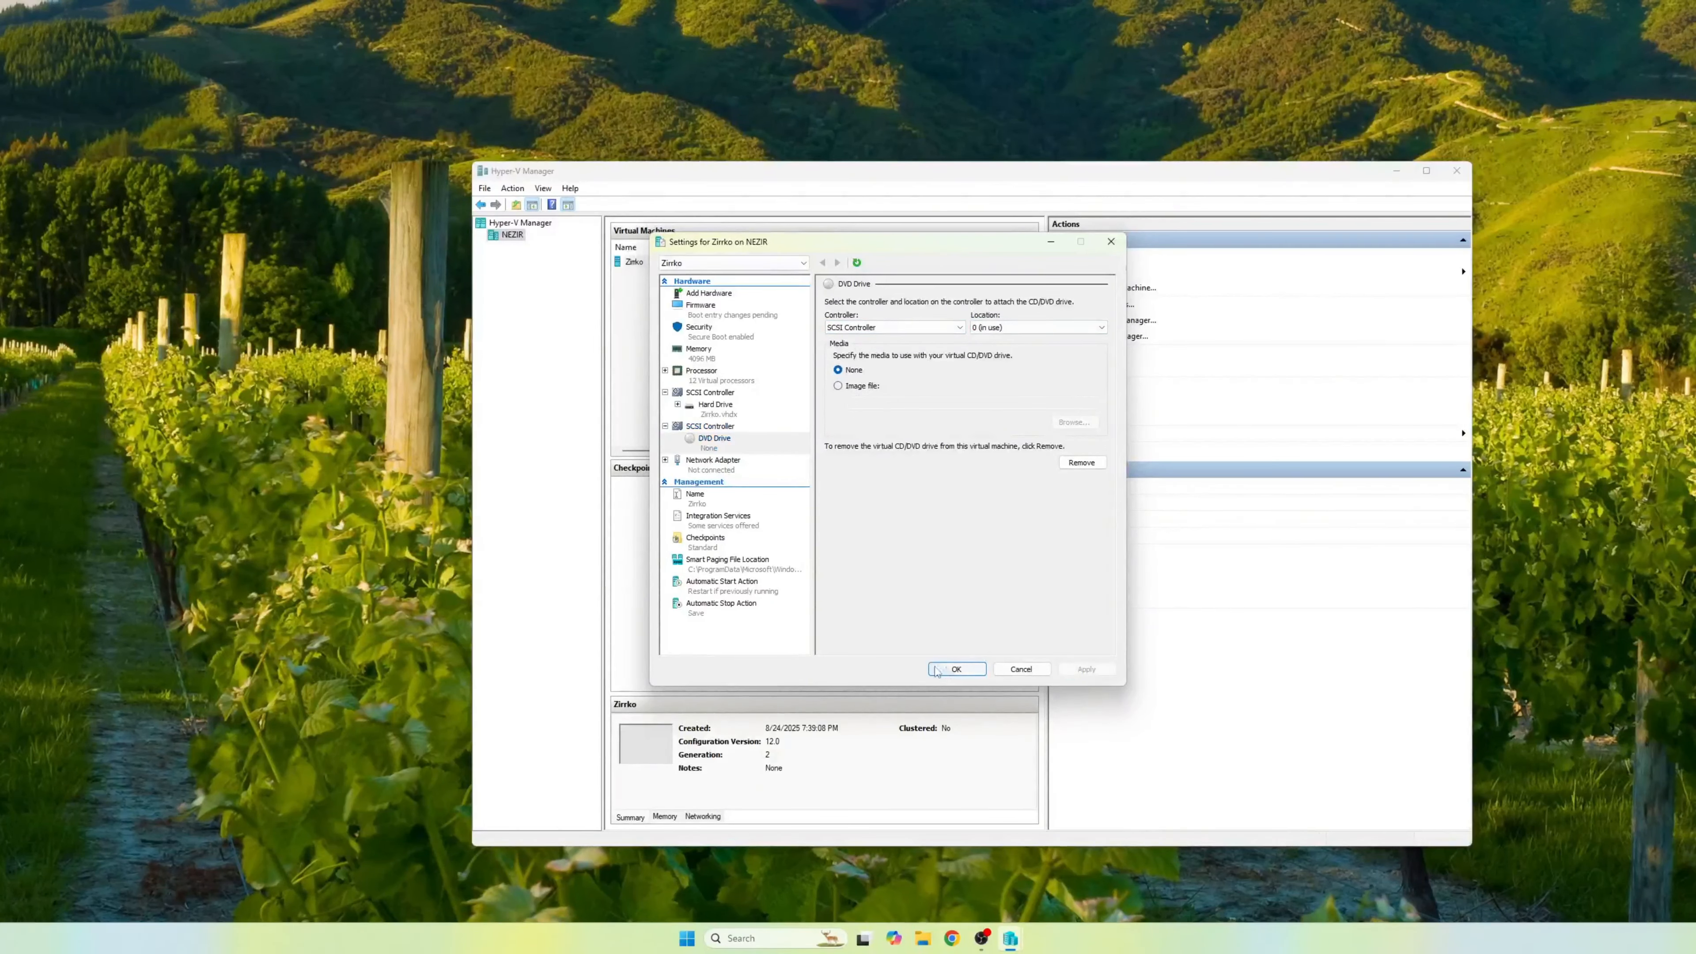
click(948, 669)
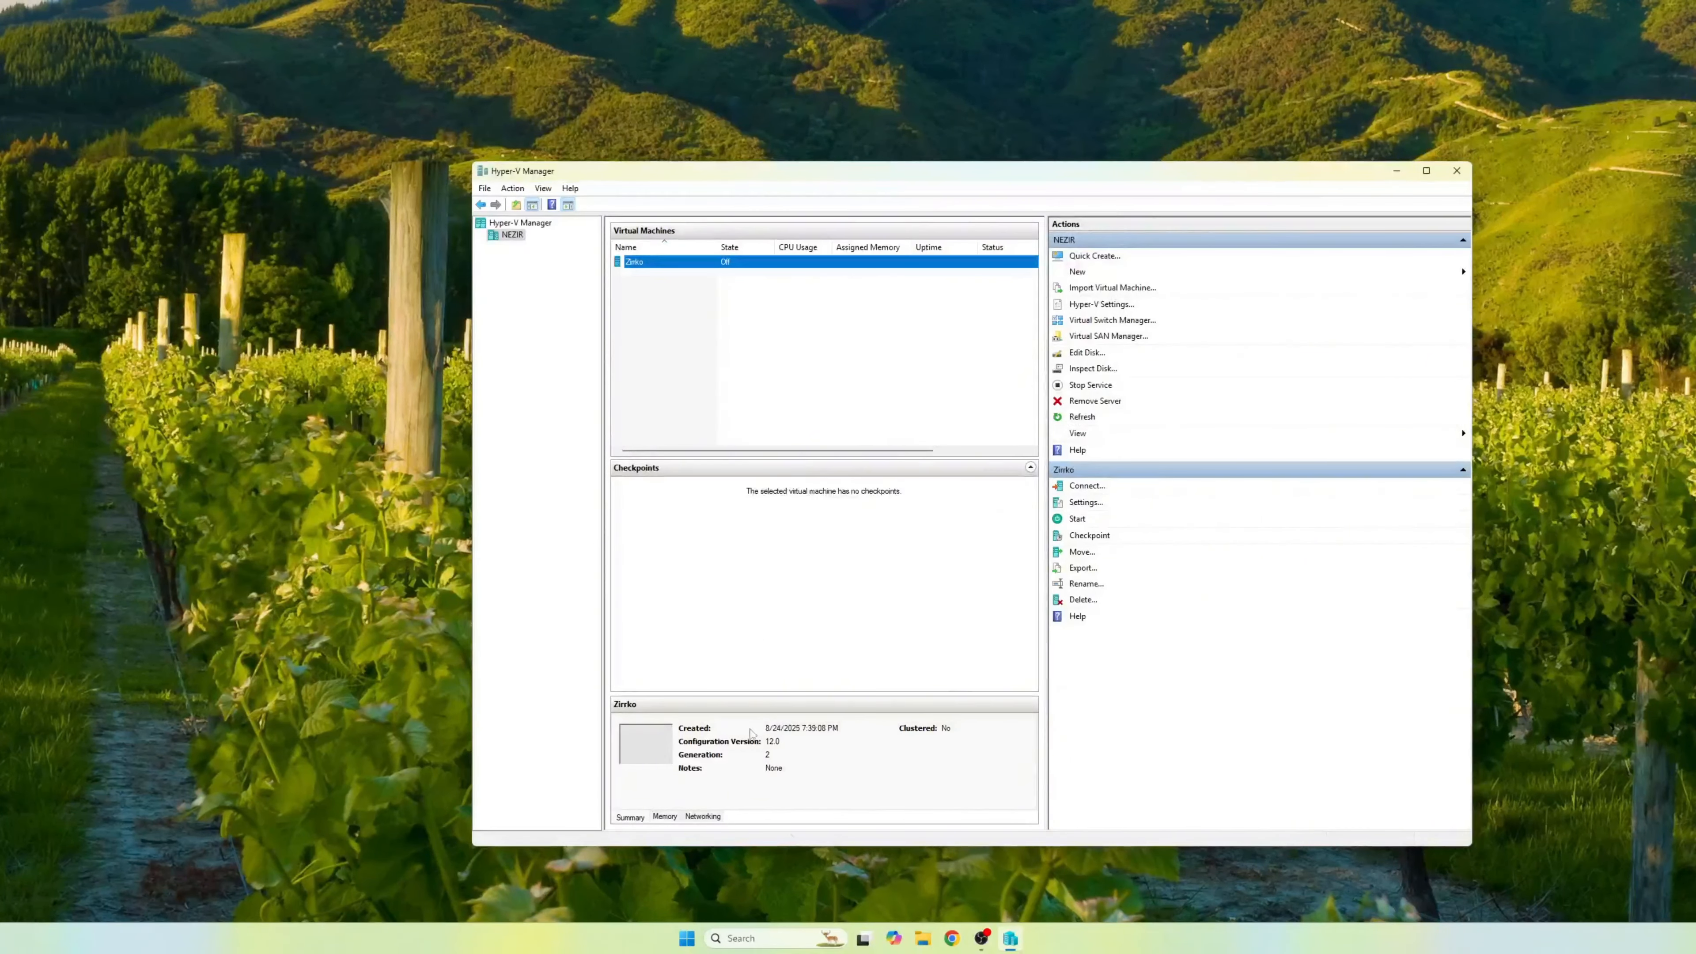
- Switch to Chrome, search for "windows 11 download" and open Microsoft's Download Windows 11 page
click(958, 932)
drag(1051, 33, 1018, 30)
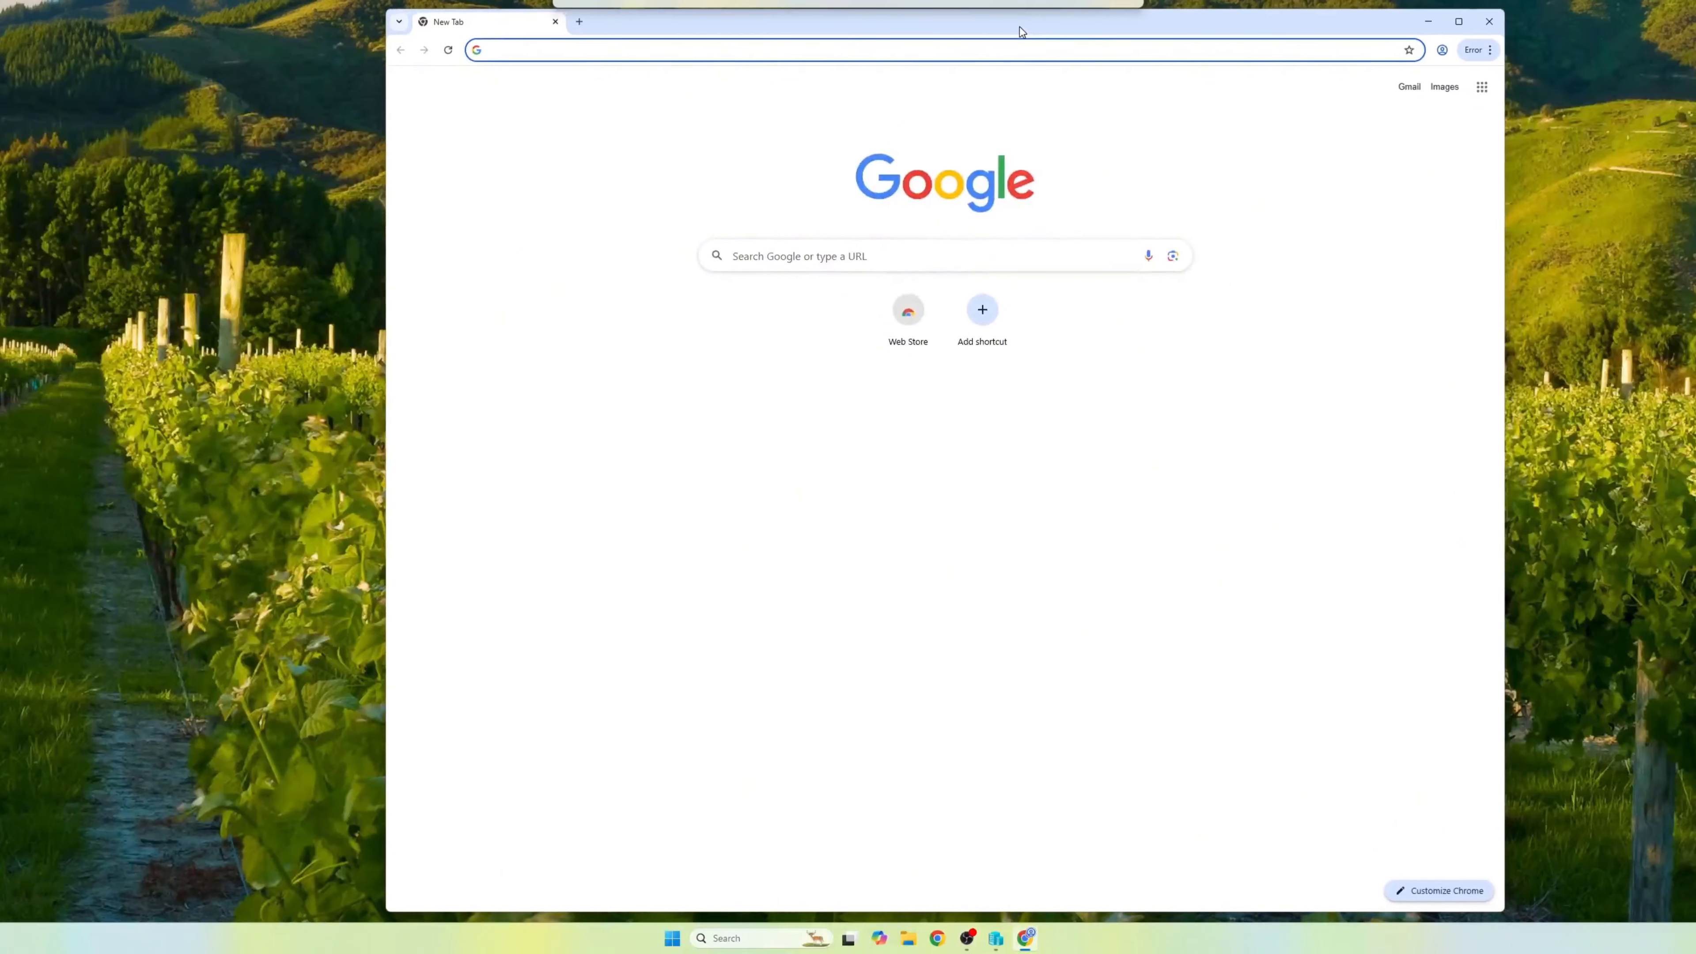
text(windows 11)
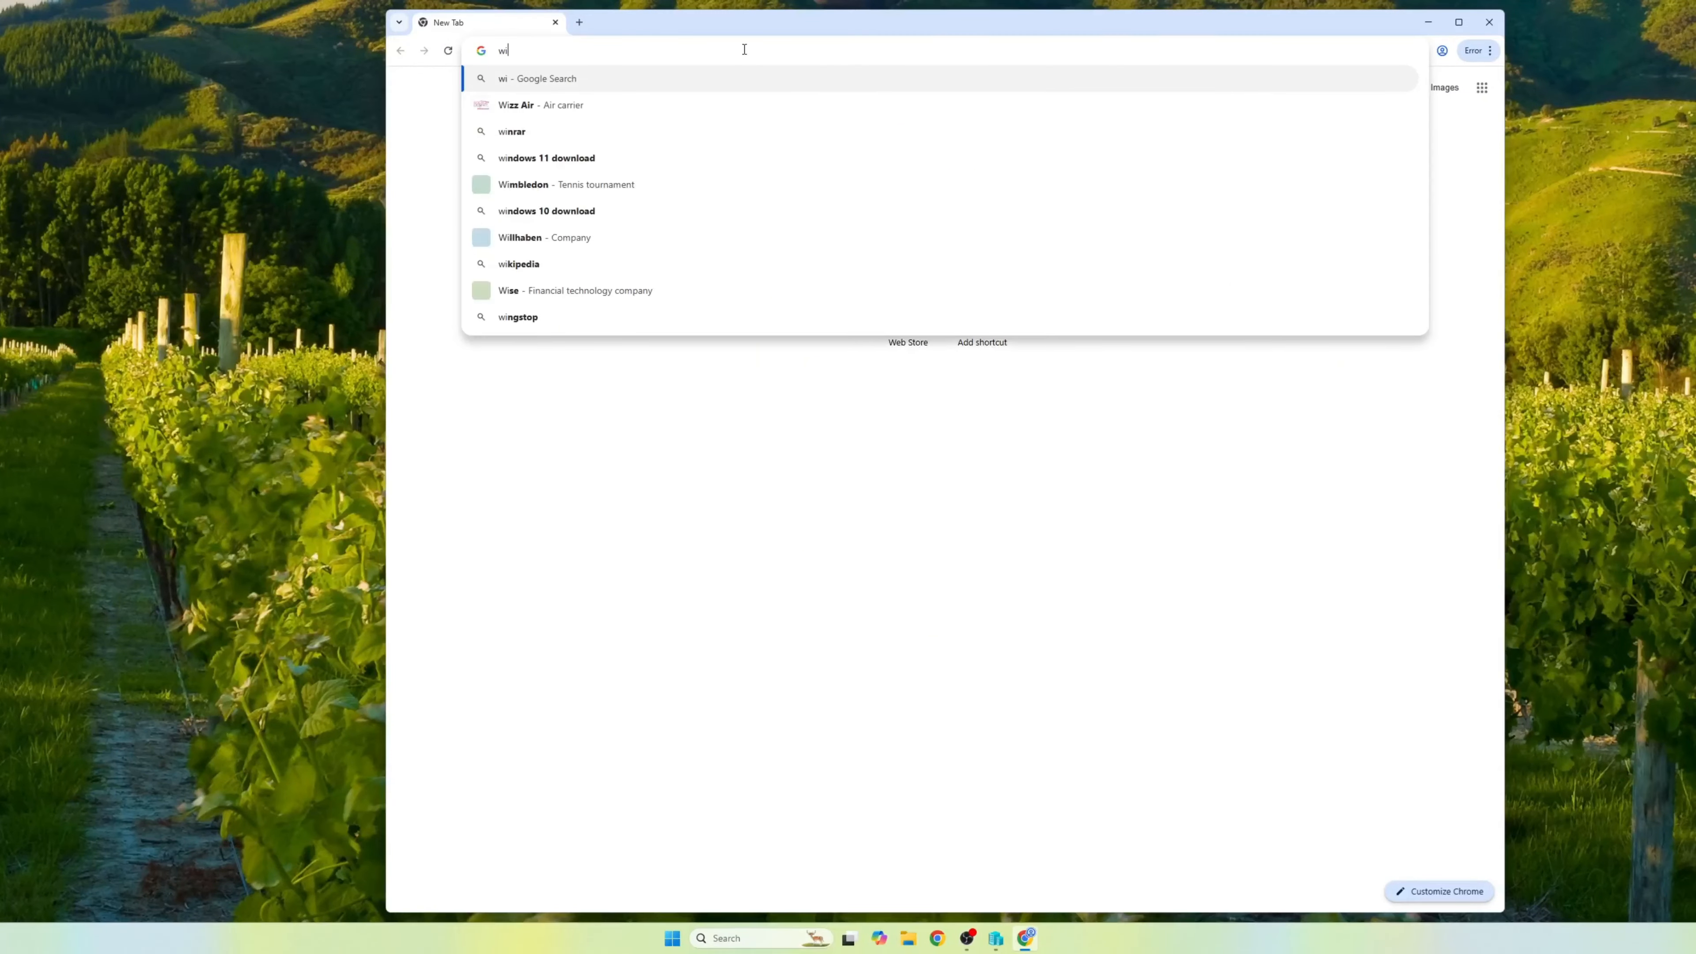
key(Down)
key(Return)
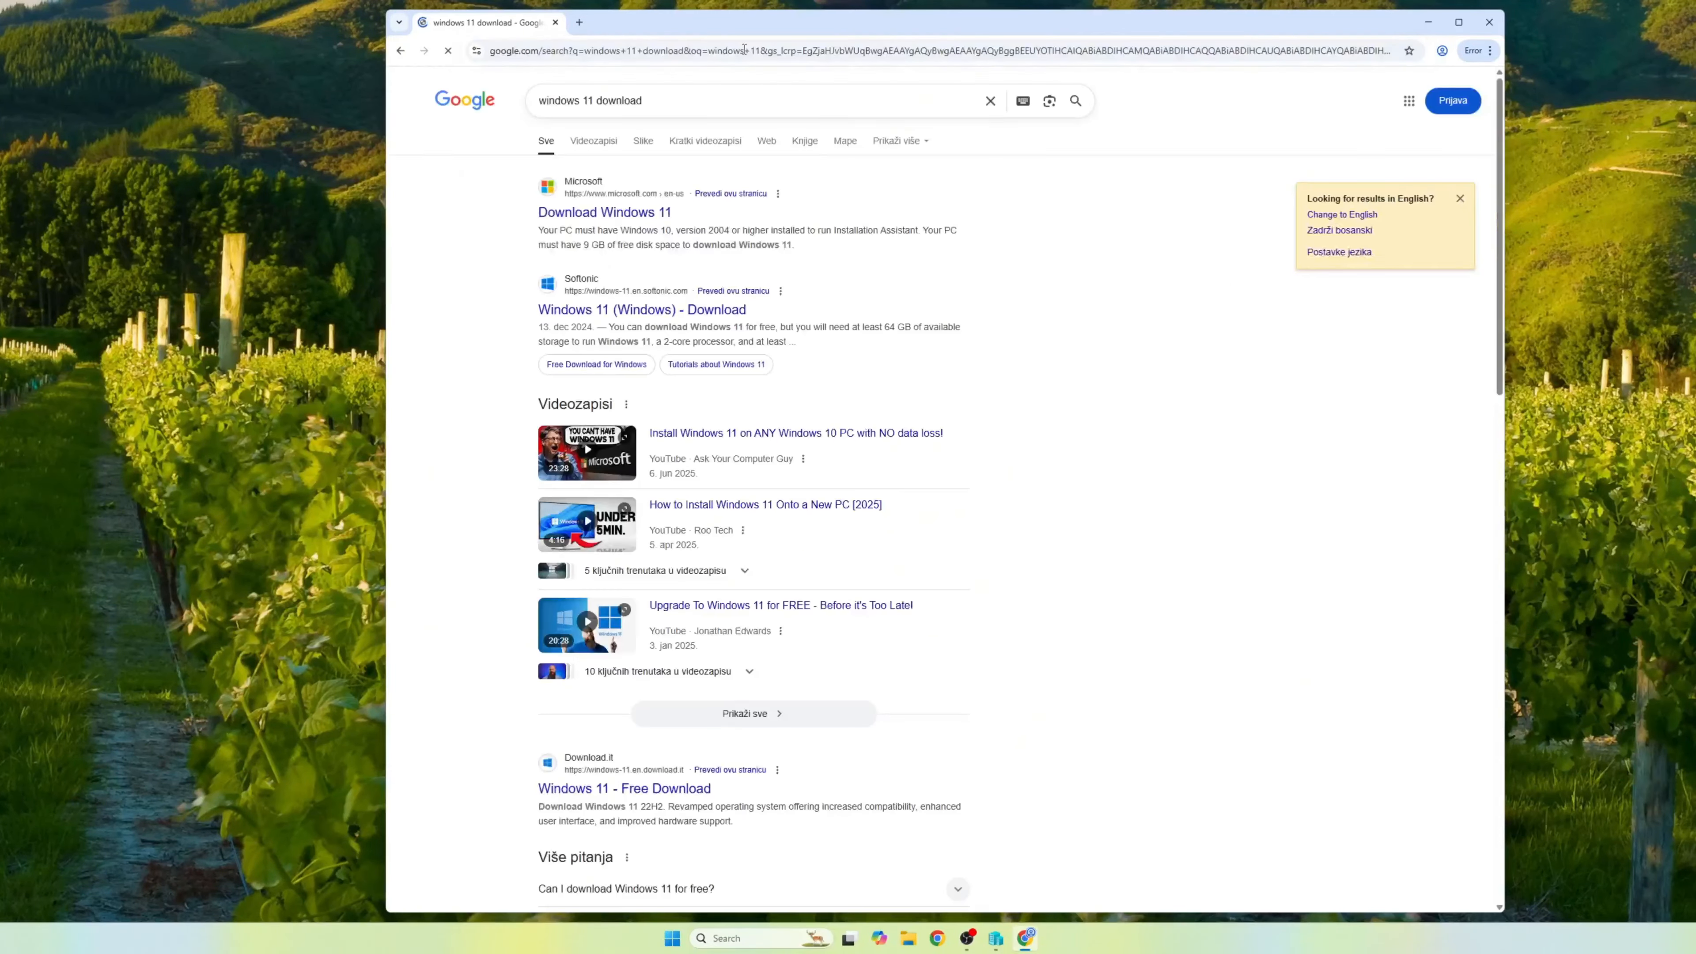
click(605, 213)
- Choose Windows 11 (multi-edition ISO for x64 devices) as the disk image to download and confirm the selection
scroll(482, 633, down, 4)
scroll(488, 618, down, 3)
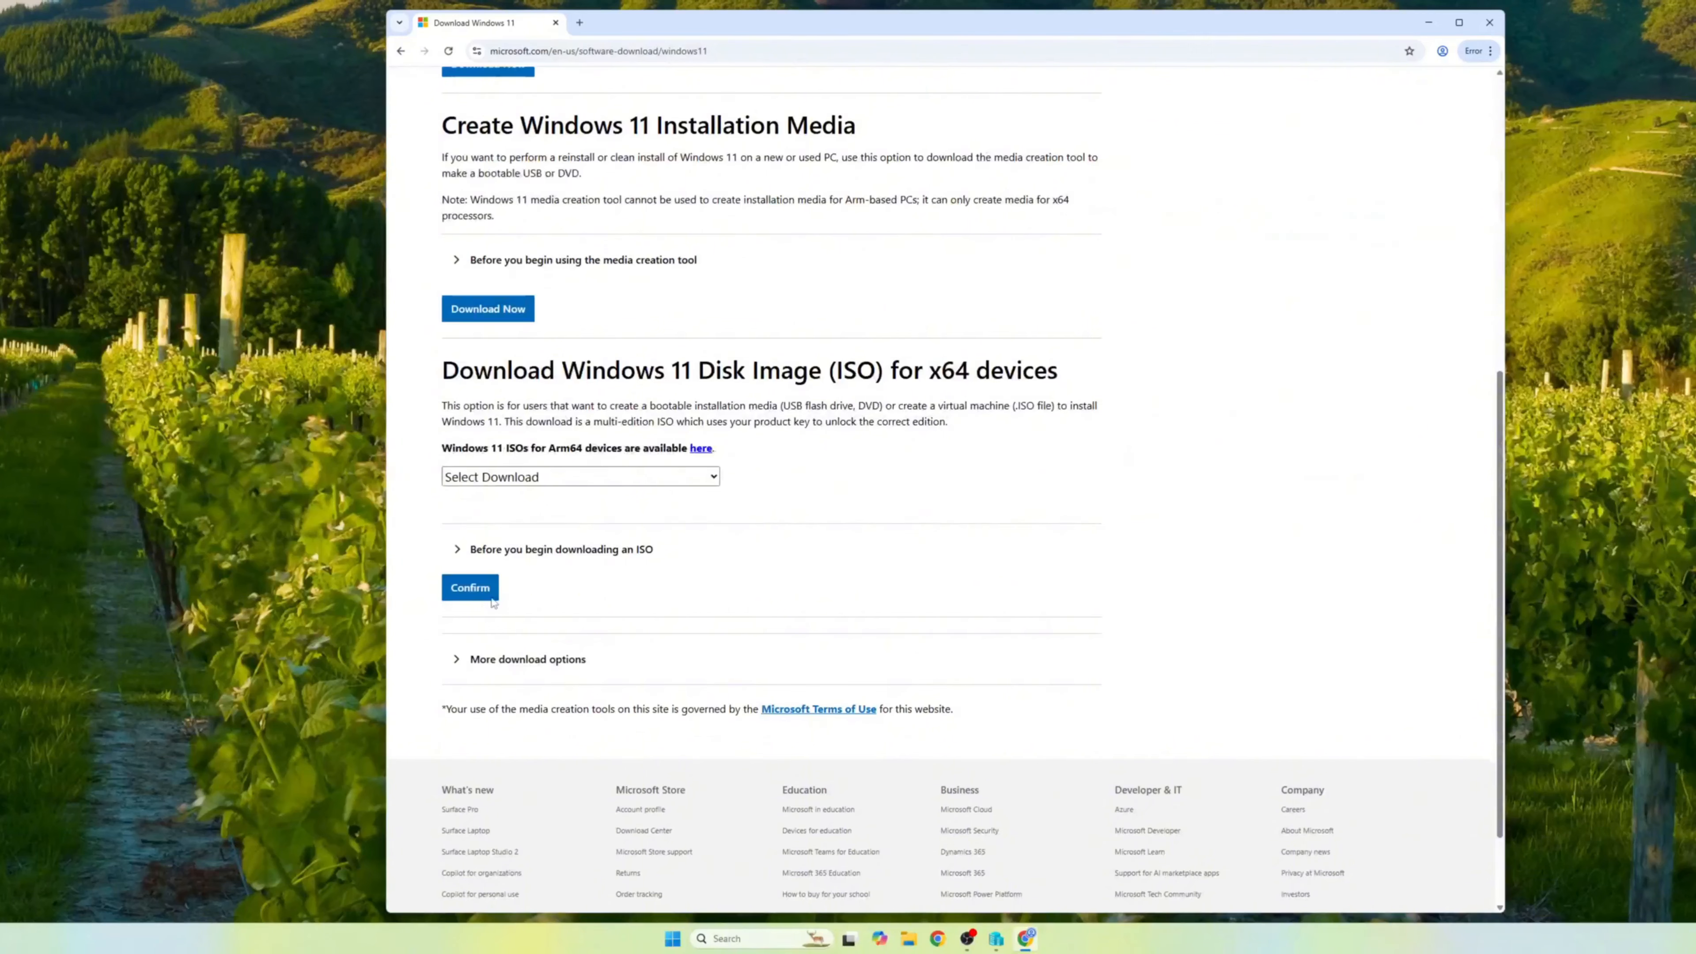
click(502, 486)
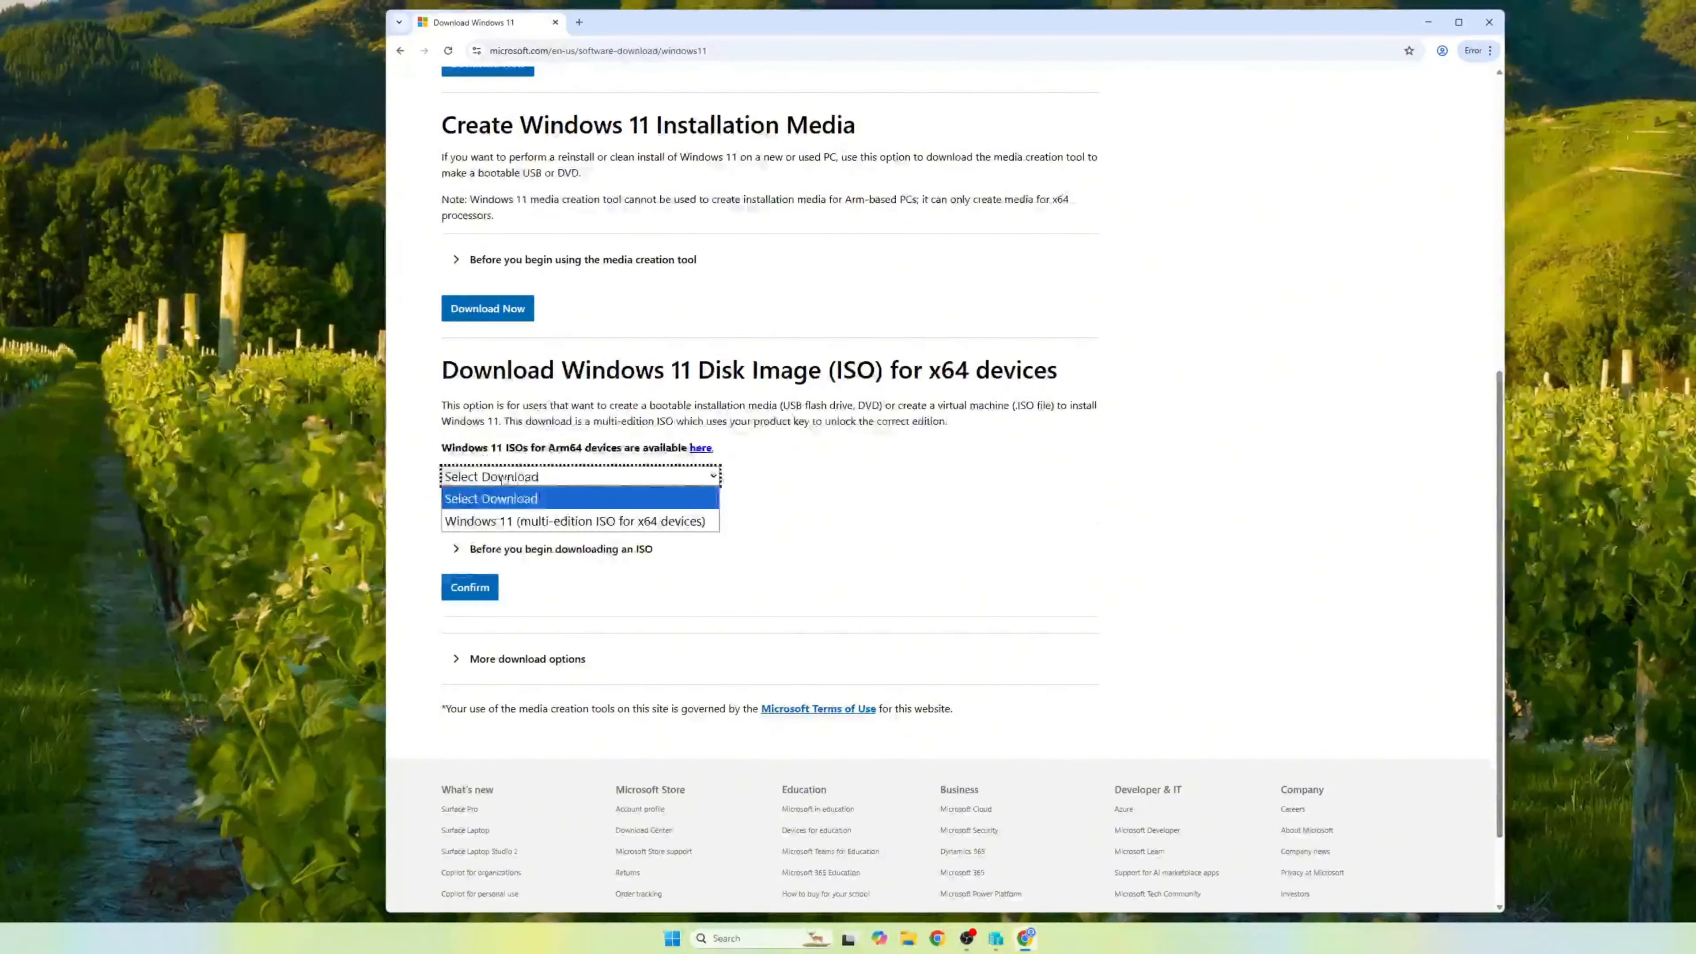
click(501, 522)
click(483, 590)
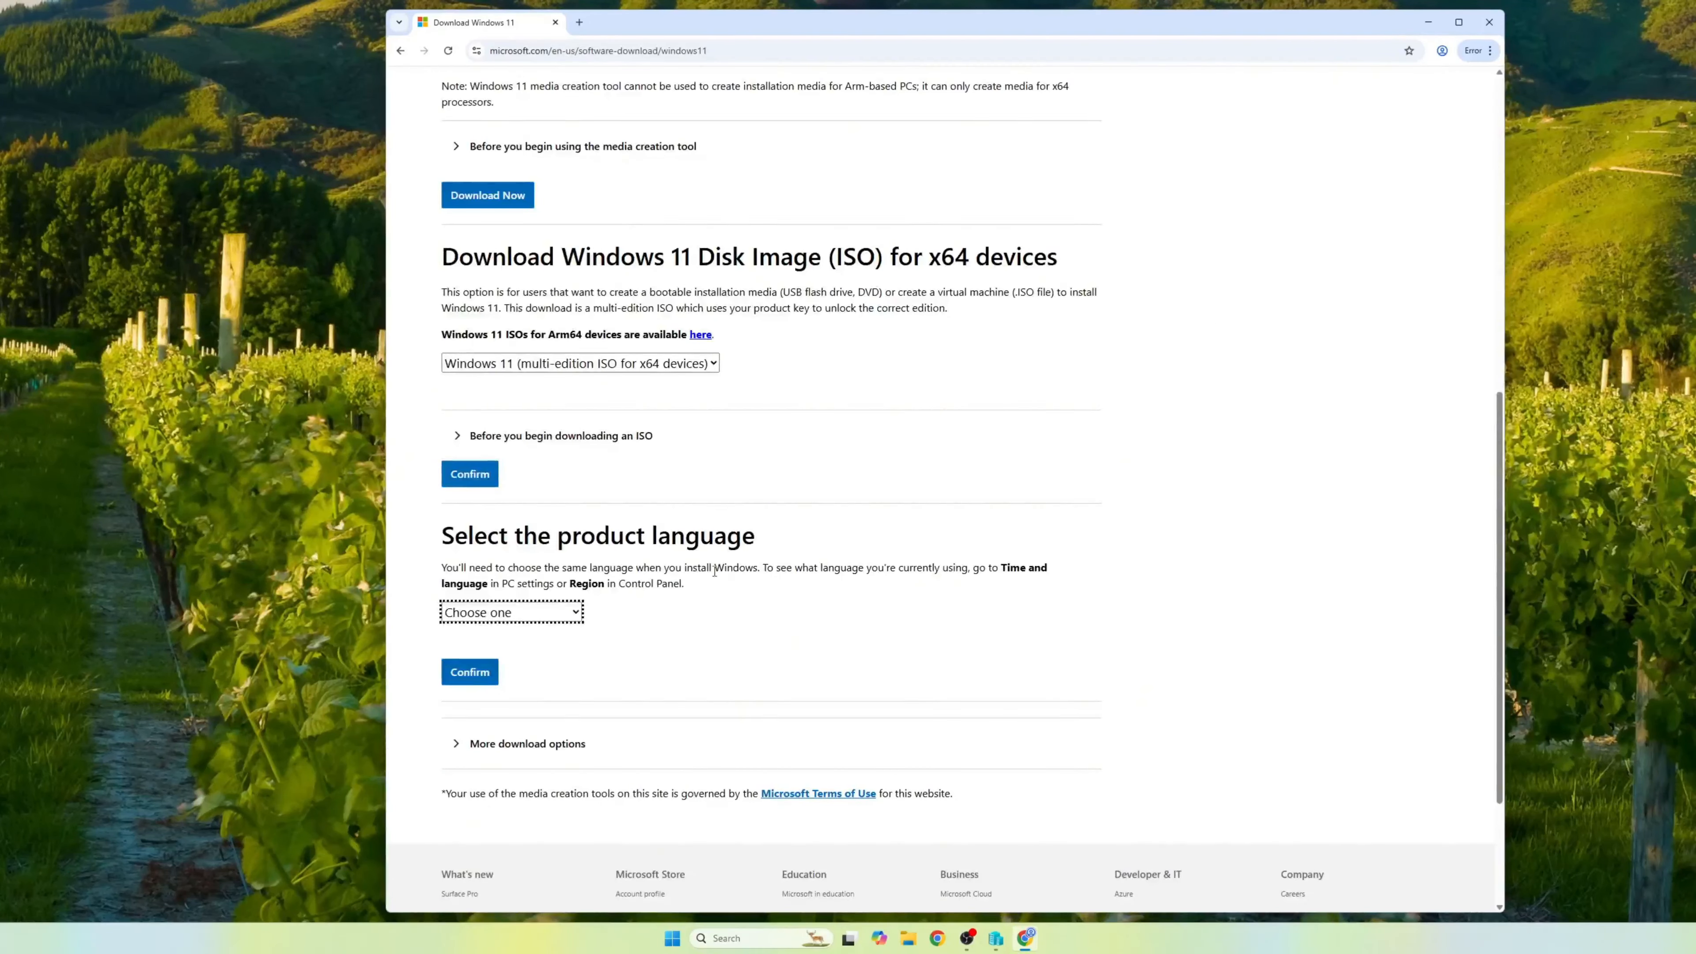
- Select English as the product language, confirm it, start the 64-bit Windows 11 ISO download and check its progress in the download list
click(568, 615)
click(516, 388)
click(470, 672)
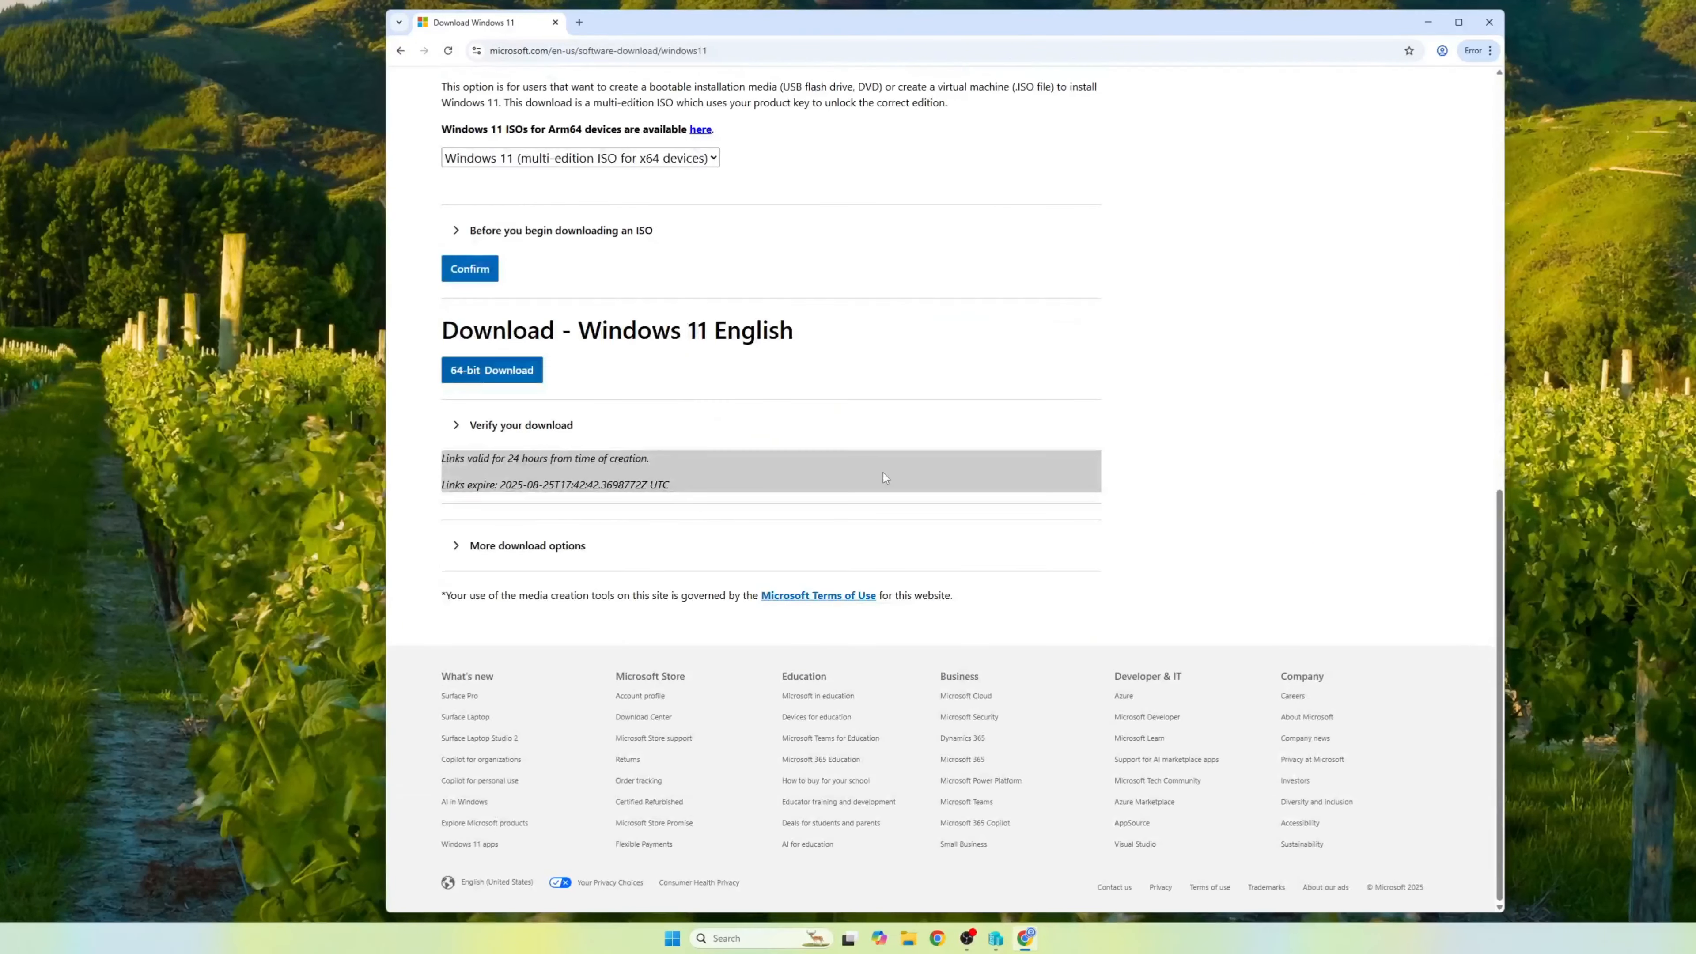
click(489, 371)
click(1419, 53)
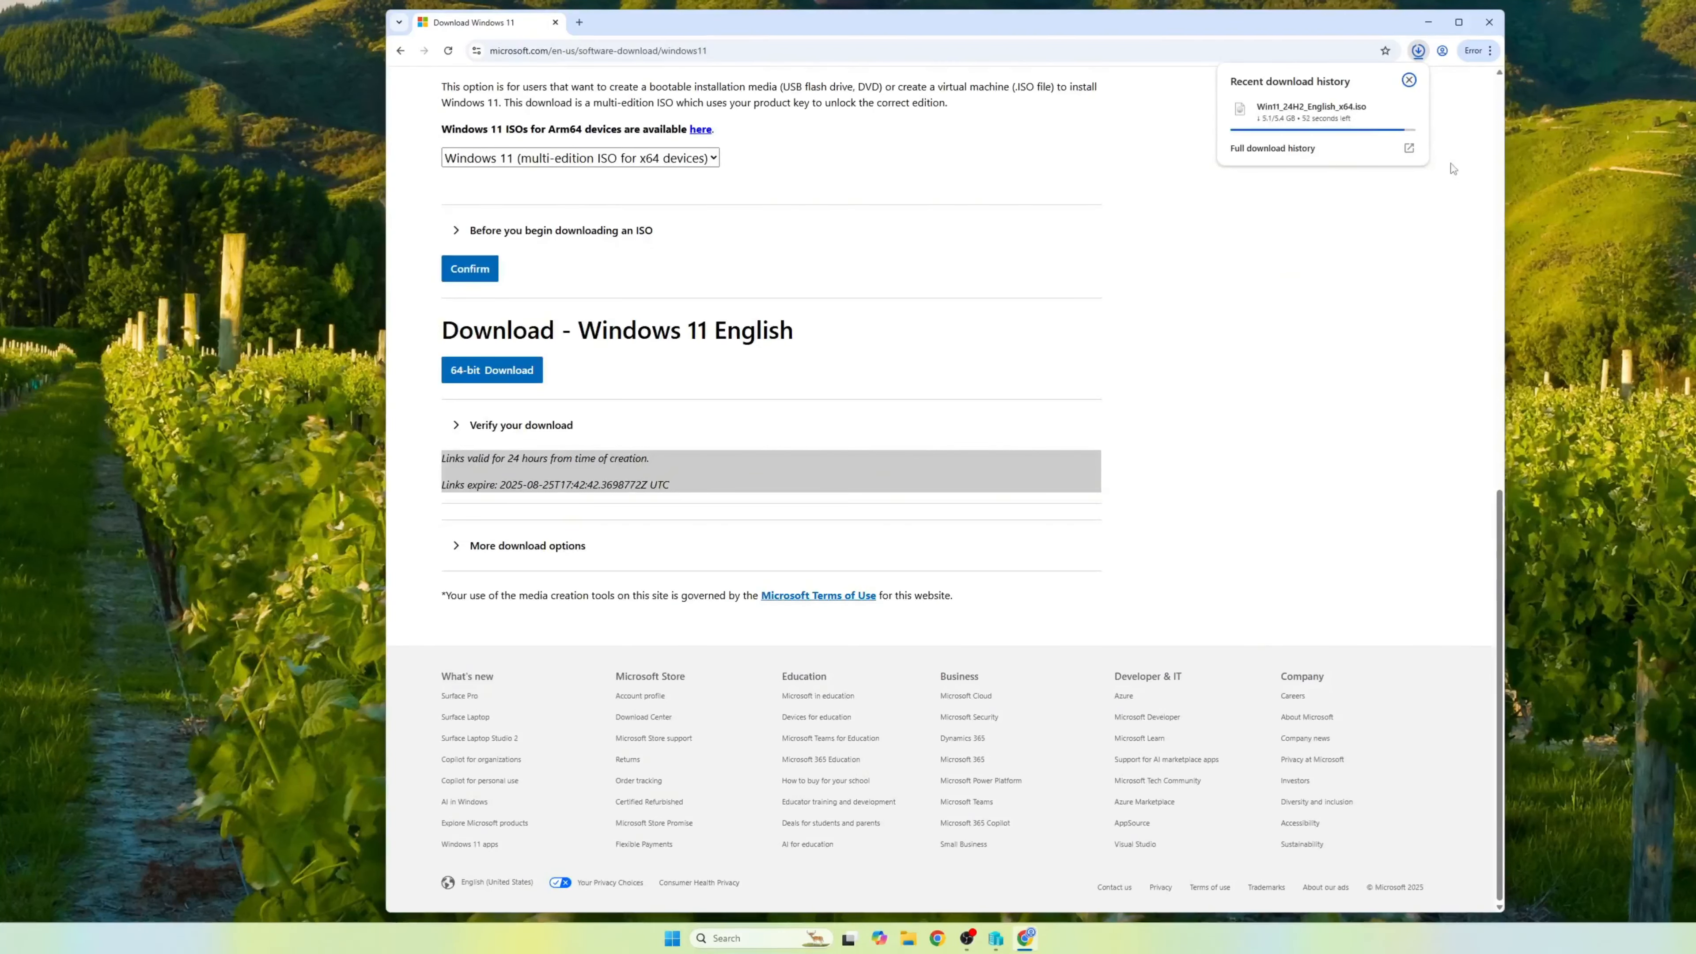
click(1401, 111)
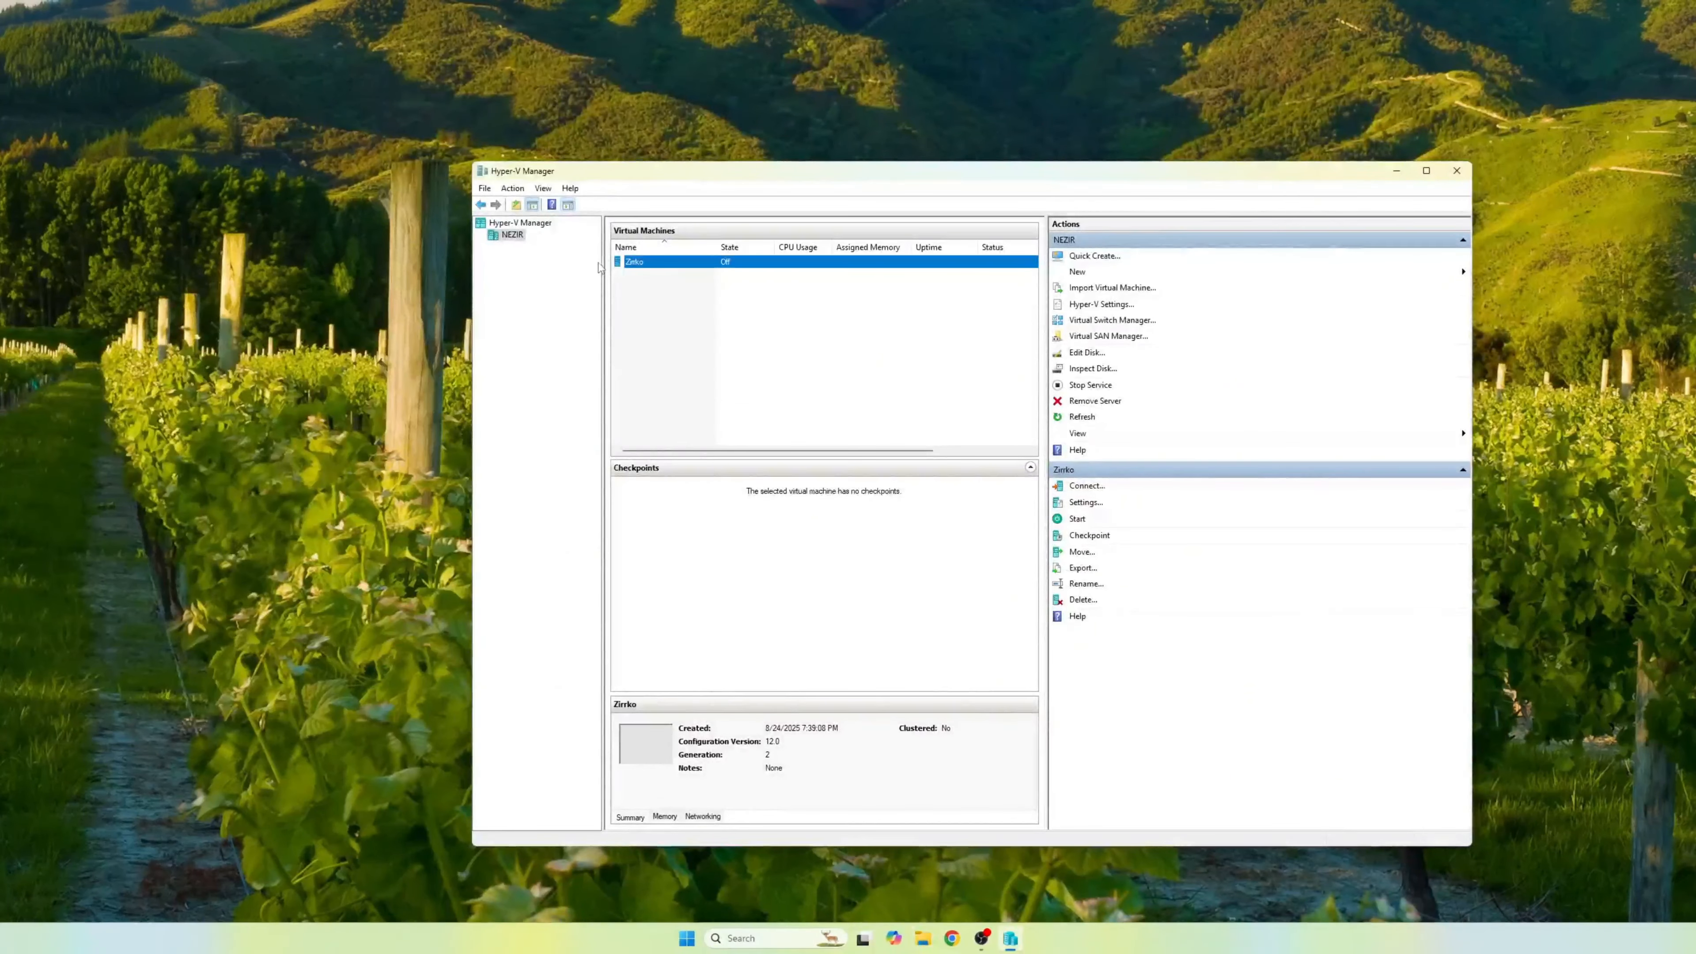
- Attach the downloaded Win11_24H2_English_x64.iso as the image file of the Zirrko virtual machine's DVD drive
click(1086, 503)
click(716, 426)
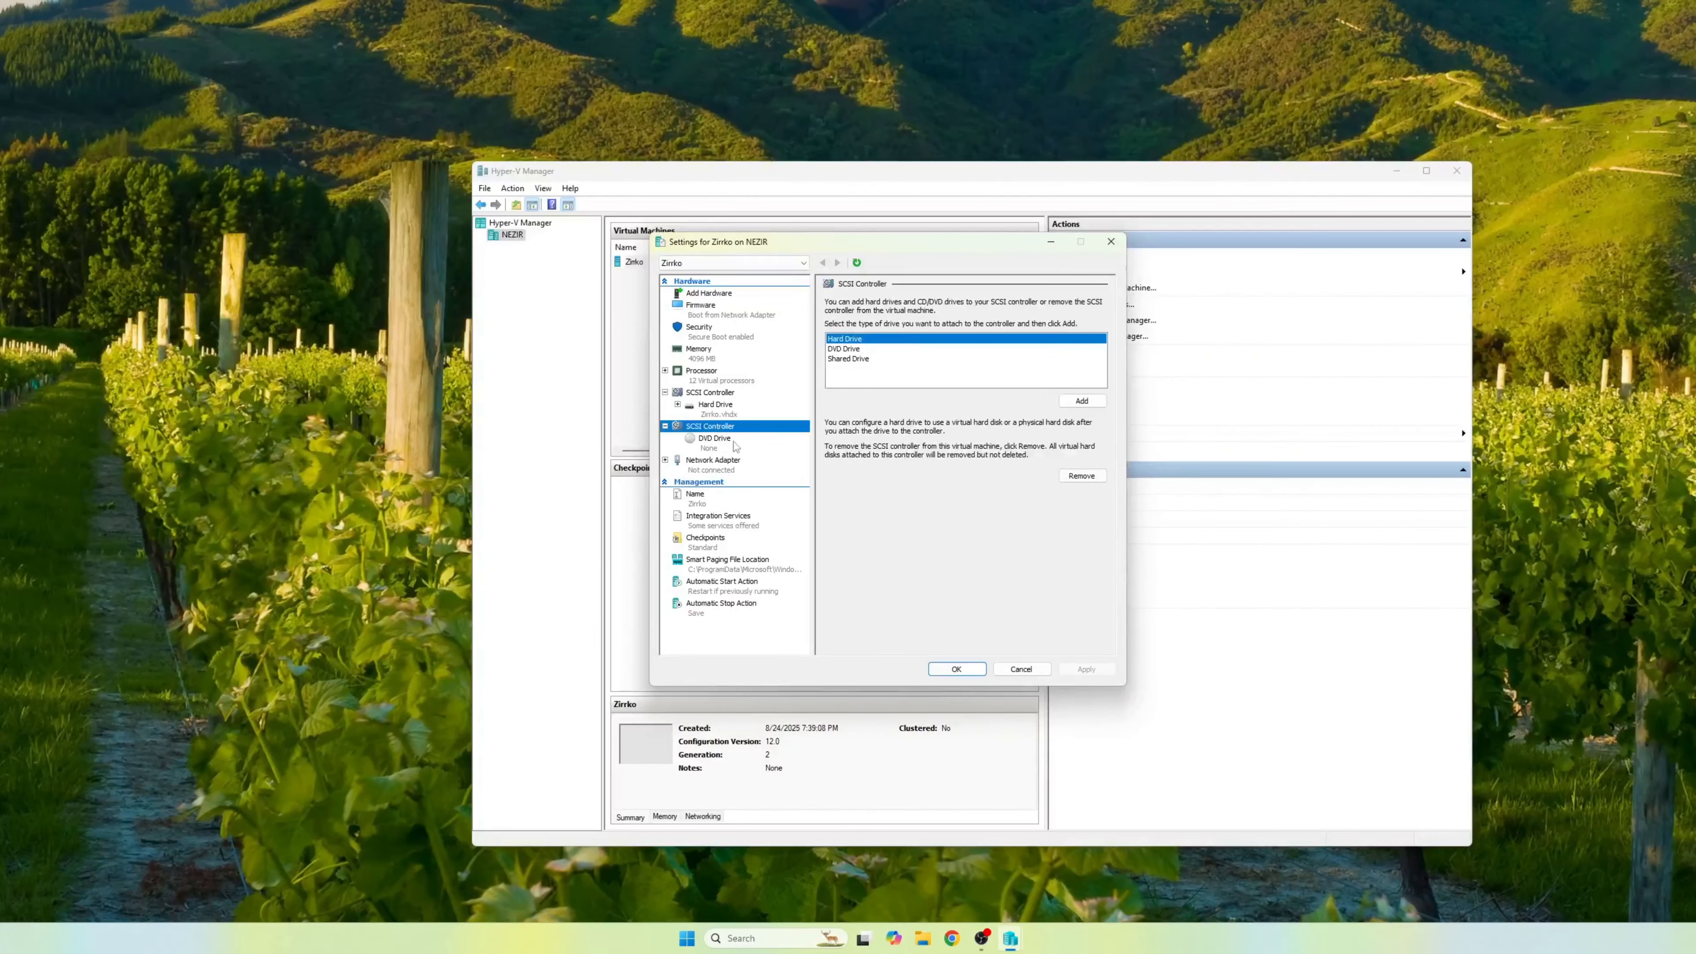
click(839, 350)
click(717, 444)
click(843, 385)
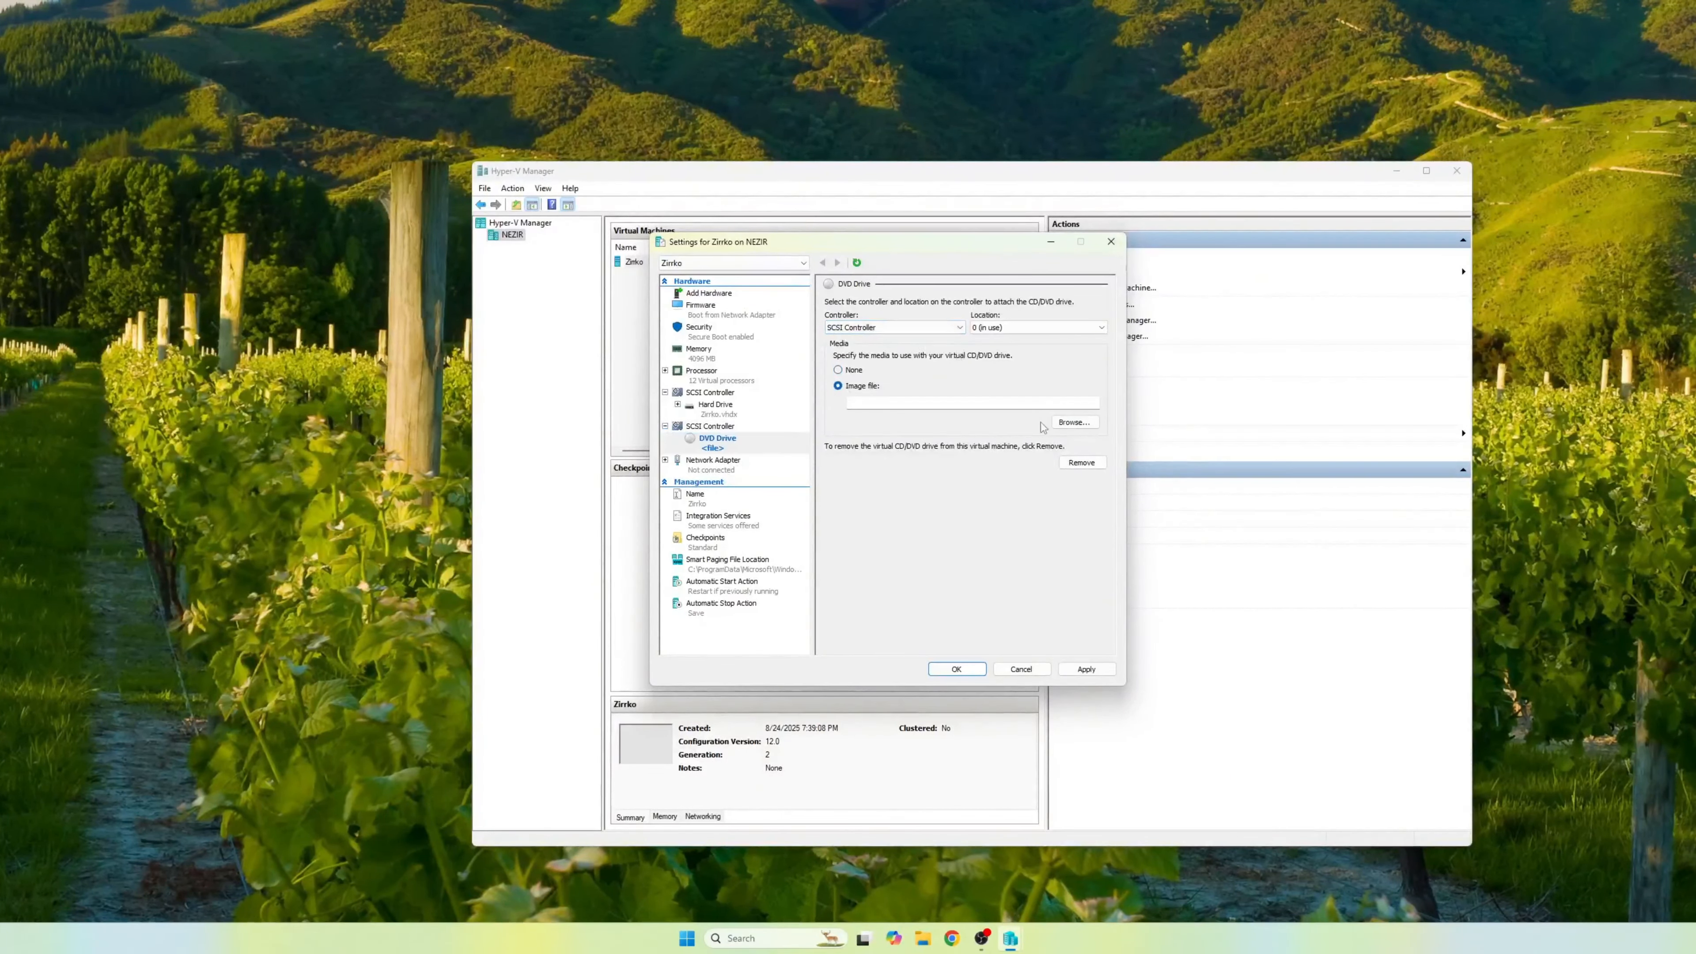
click(1060, 421)
click(710, 425)
double_click(852, 368)
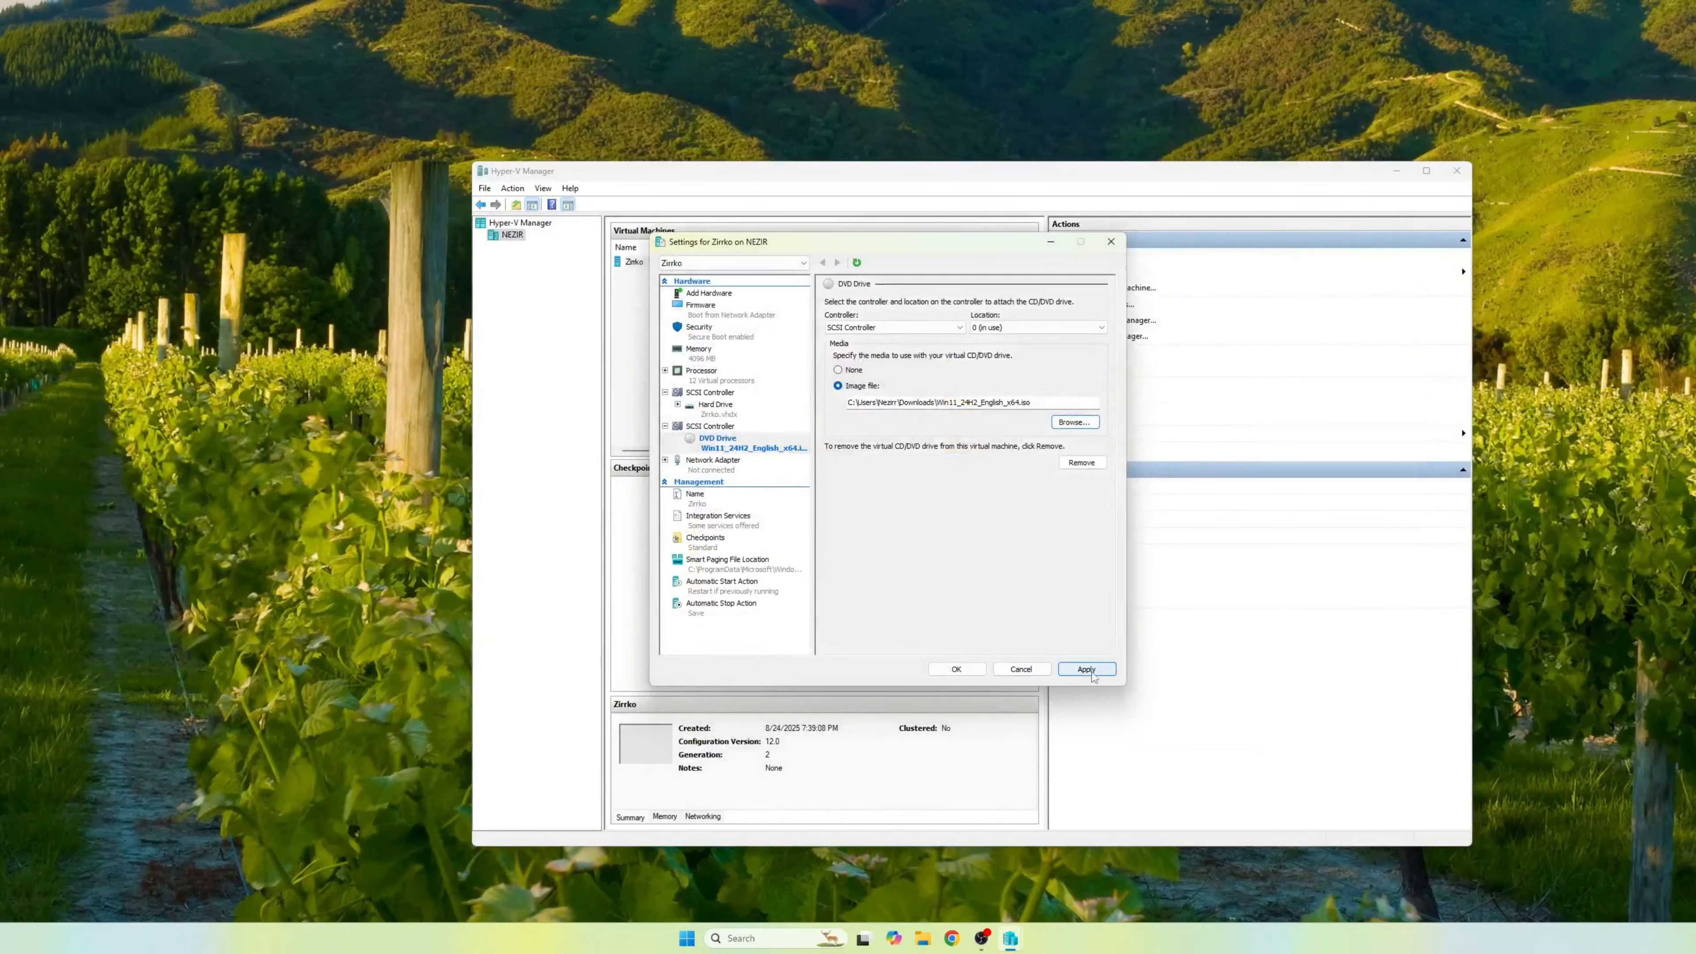
- Move the DVD drive to first place in the virtual machine's firmware boot order and save the settings
click(701, 309)
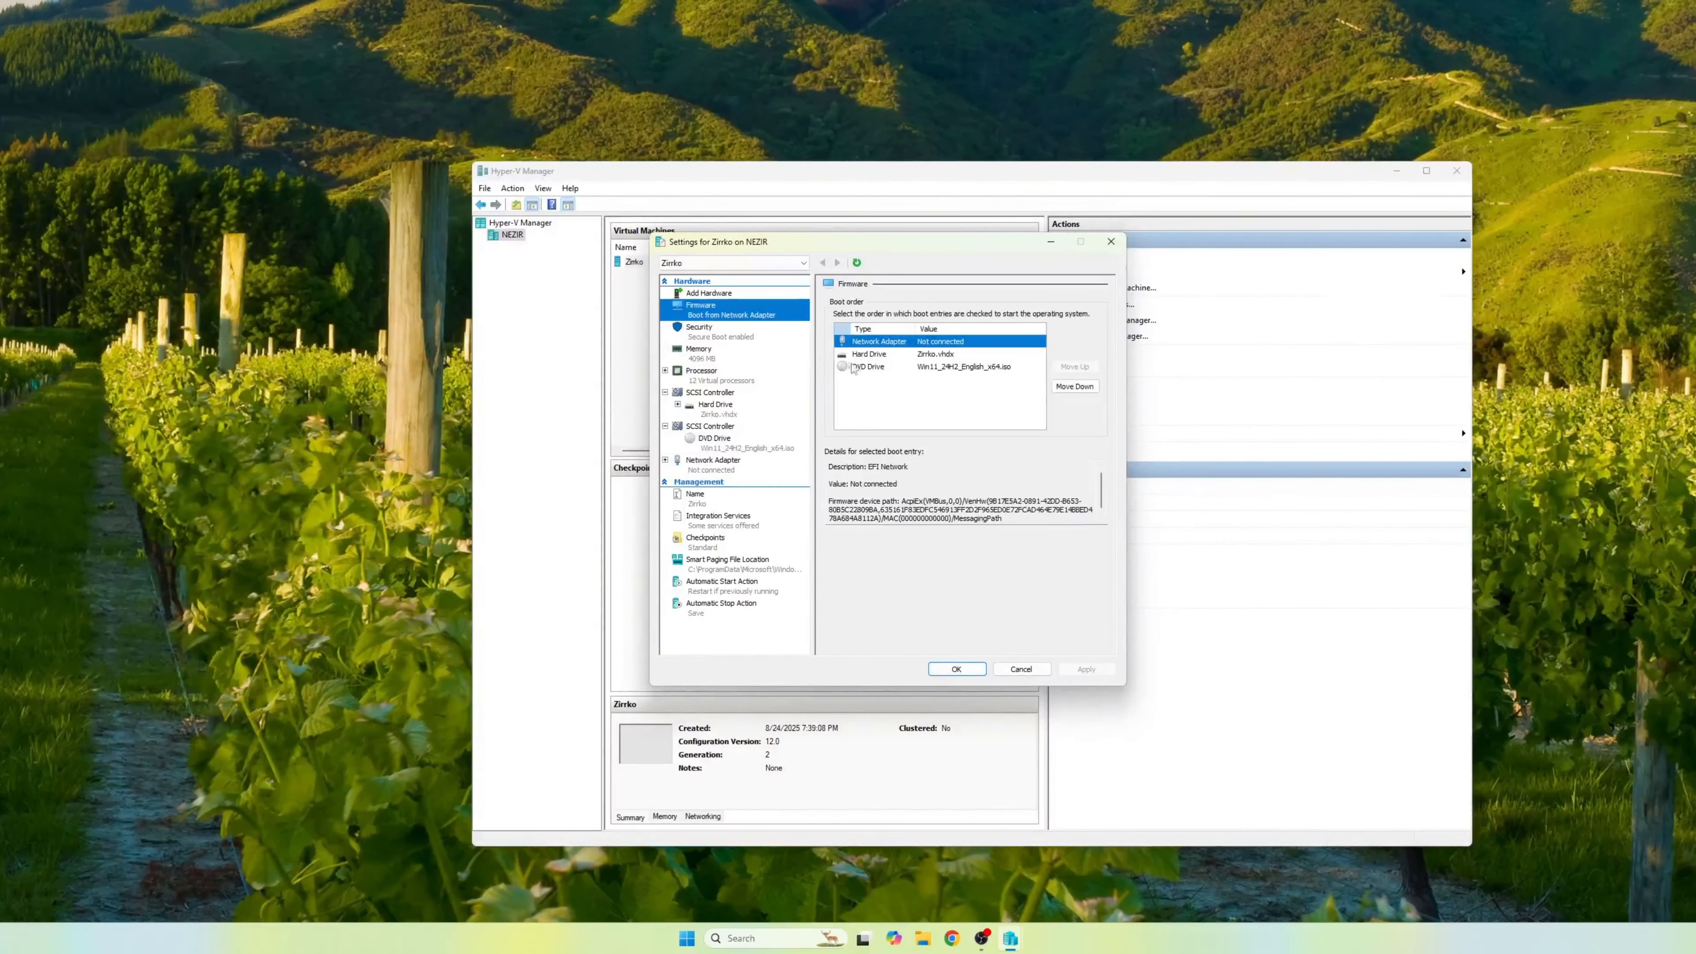
click(870, 369)
click(1074, 367)
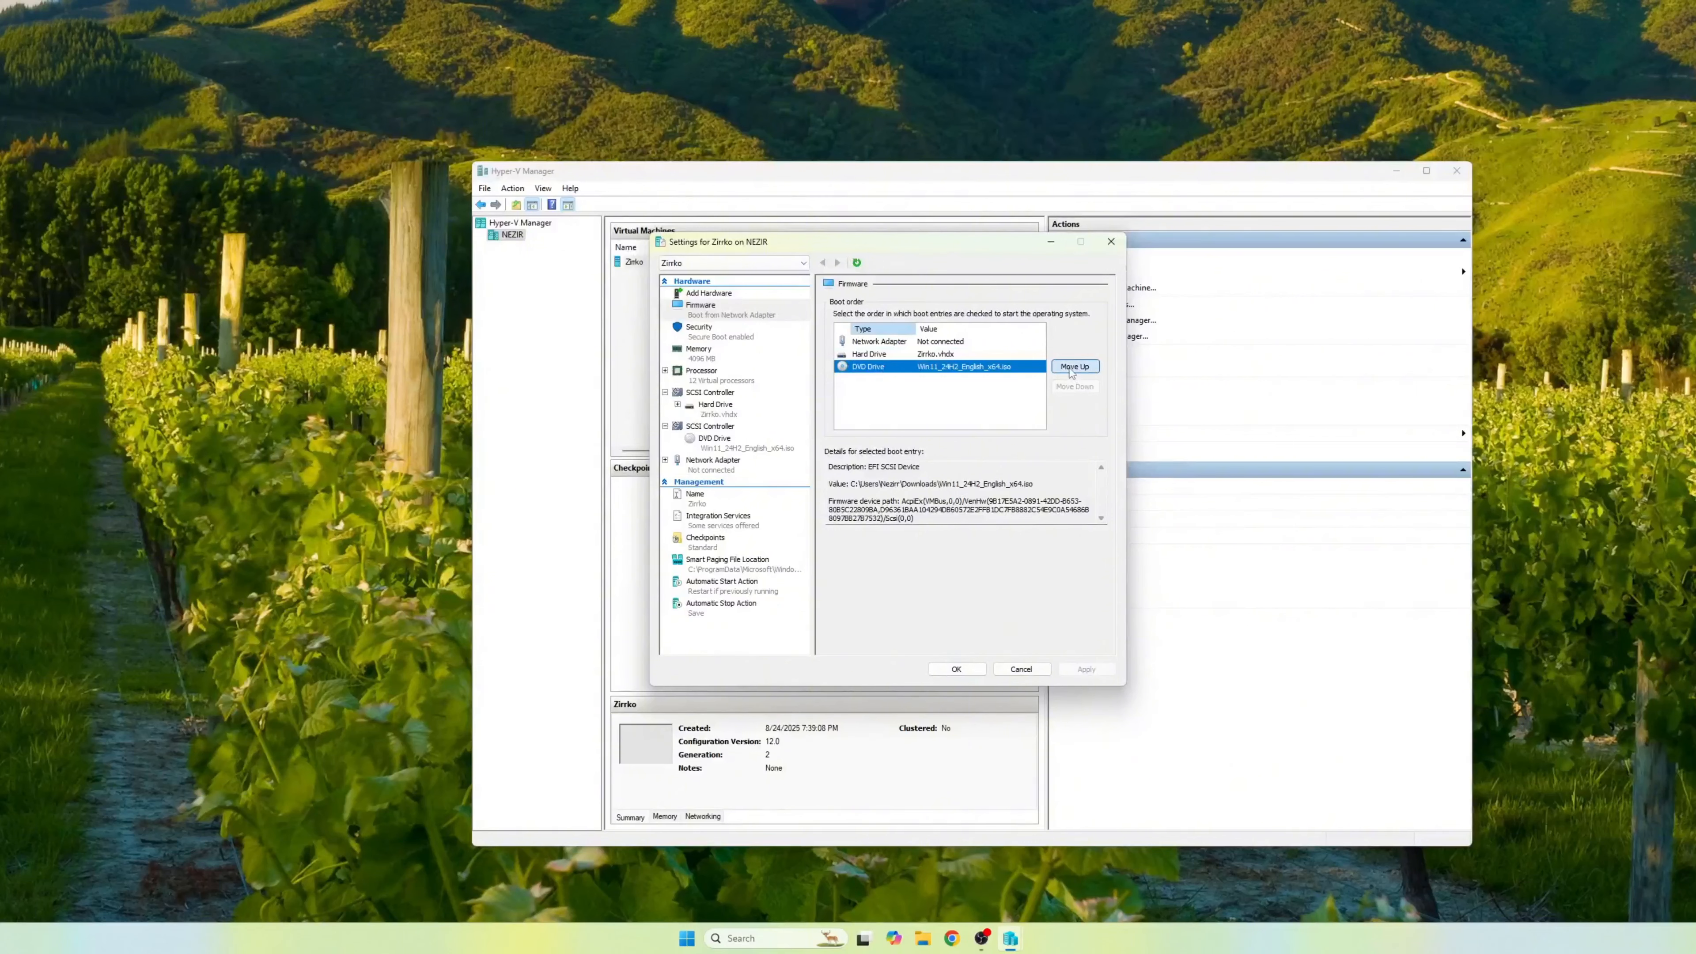
click(1072, 366)
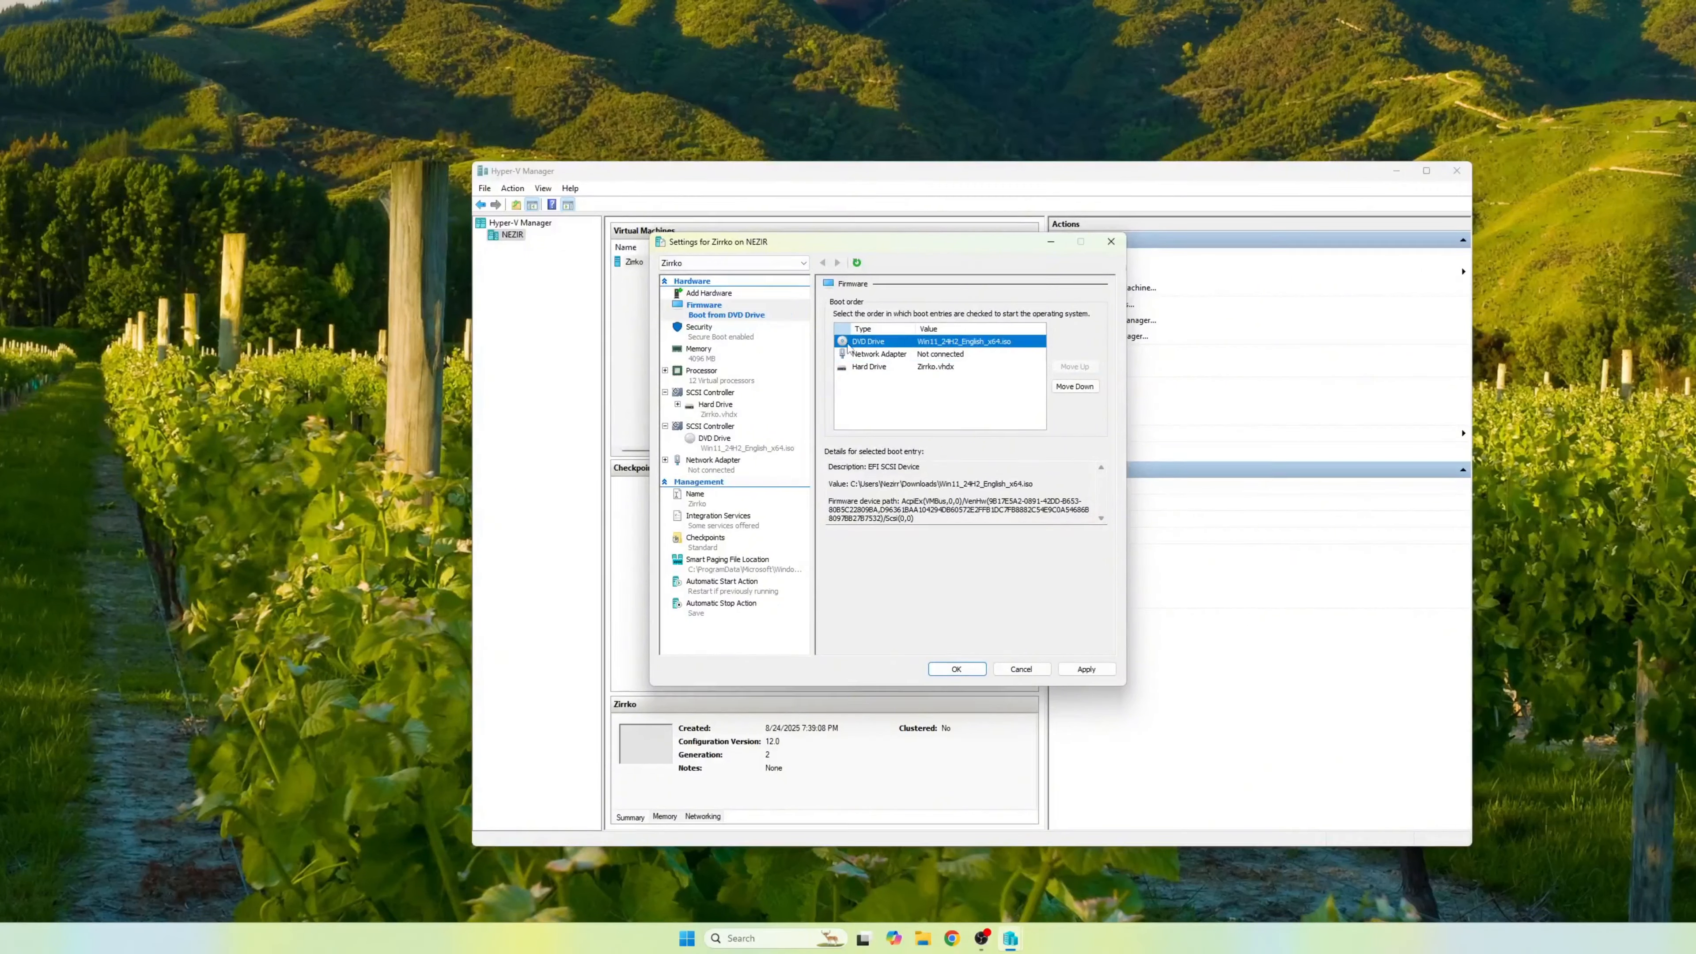
click(1086, 669)
click(956, 669)
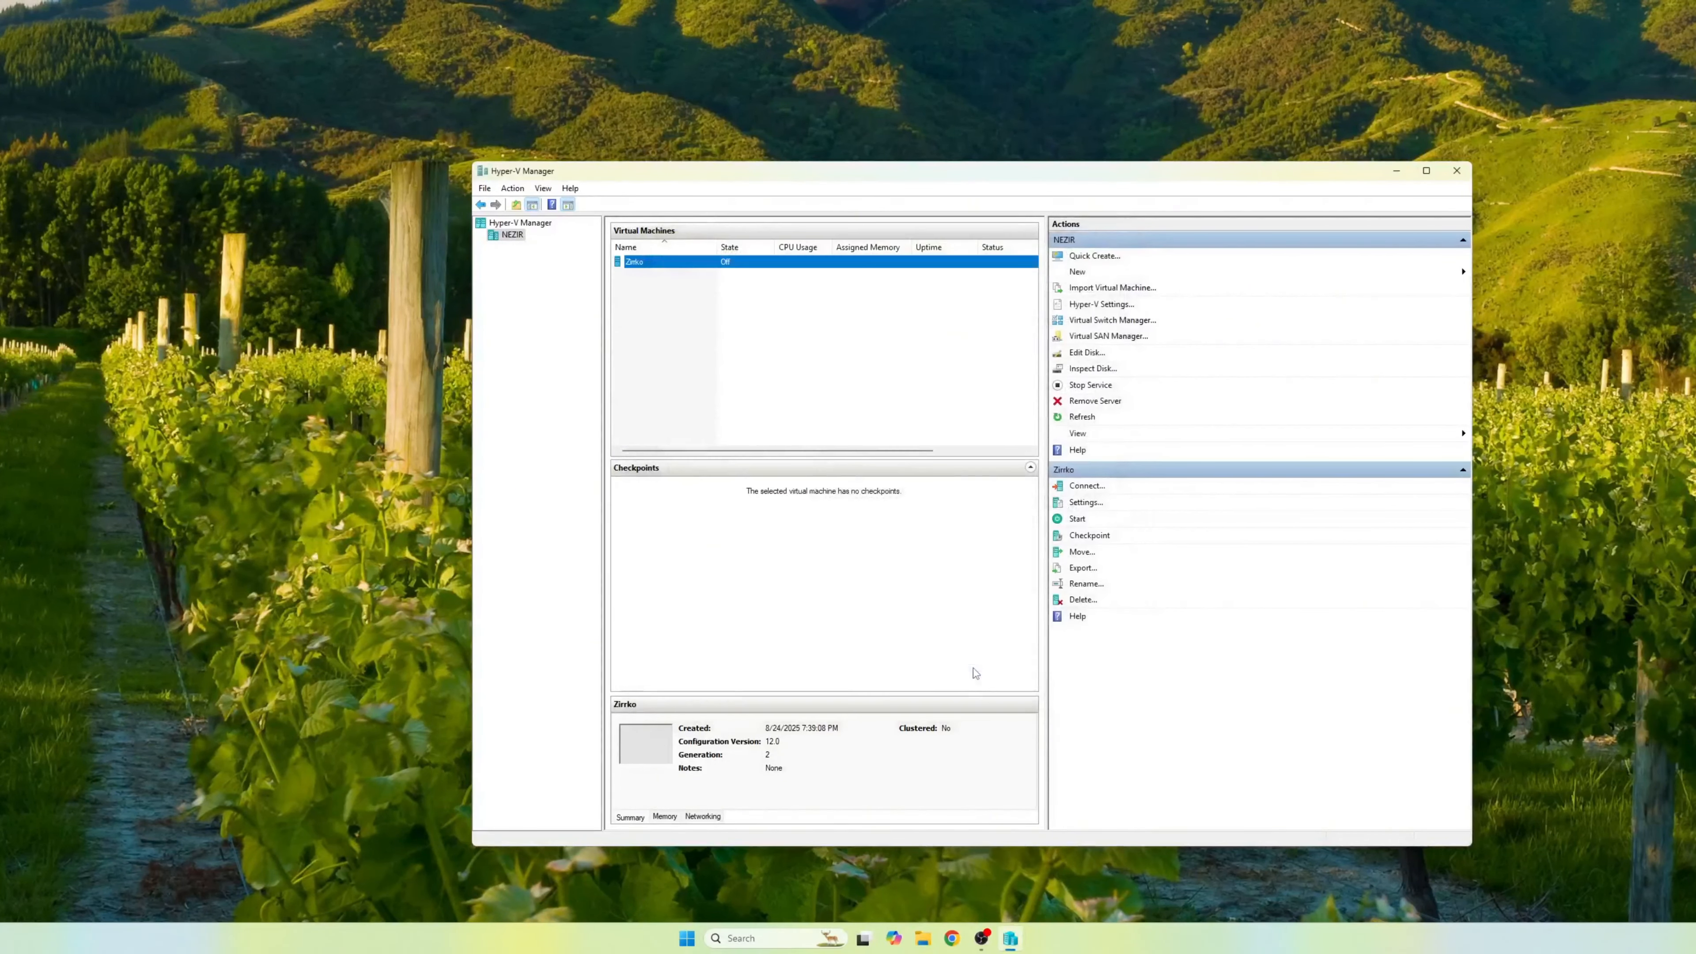
- Connect to the Zirrko virtual machine, start it, boot from the DVD and maximize the connection window
right_click(639, 263)
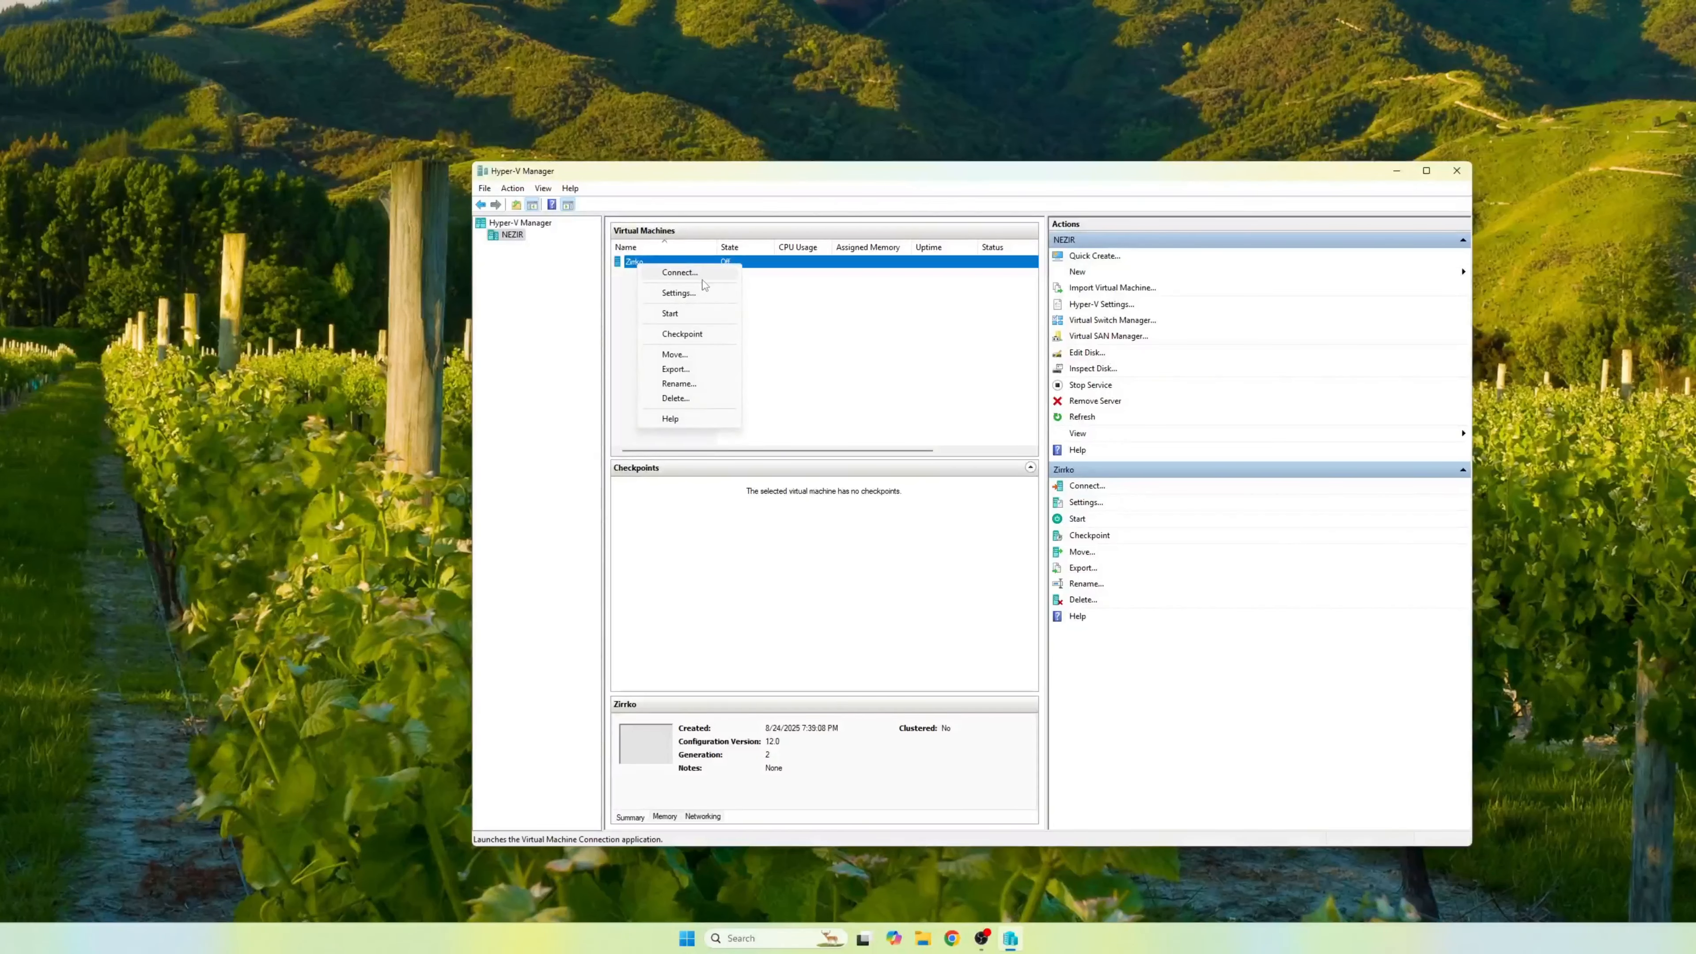
click(681, 274)
click(923, 538)
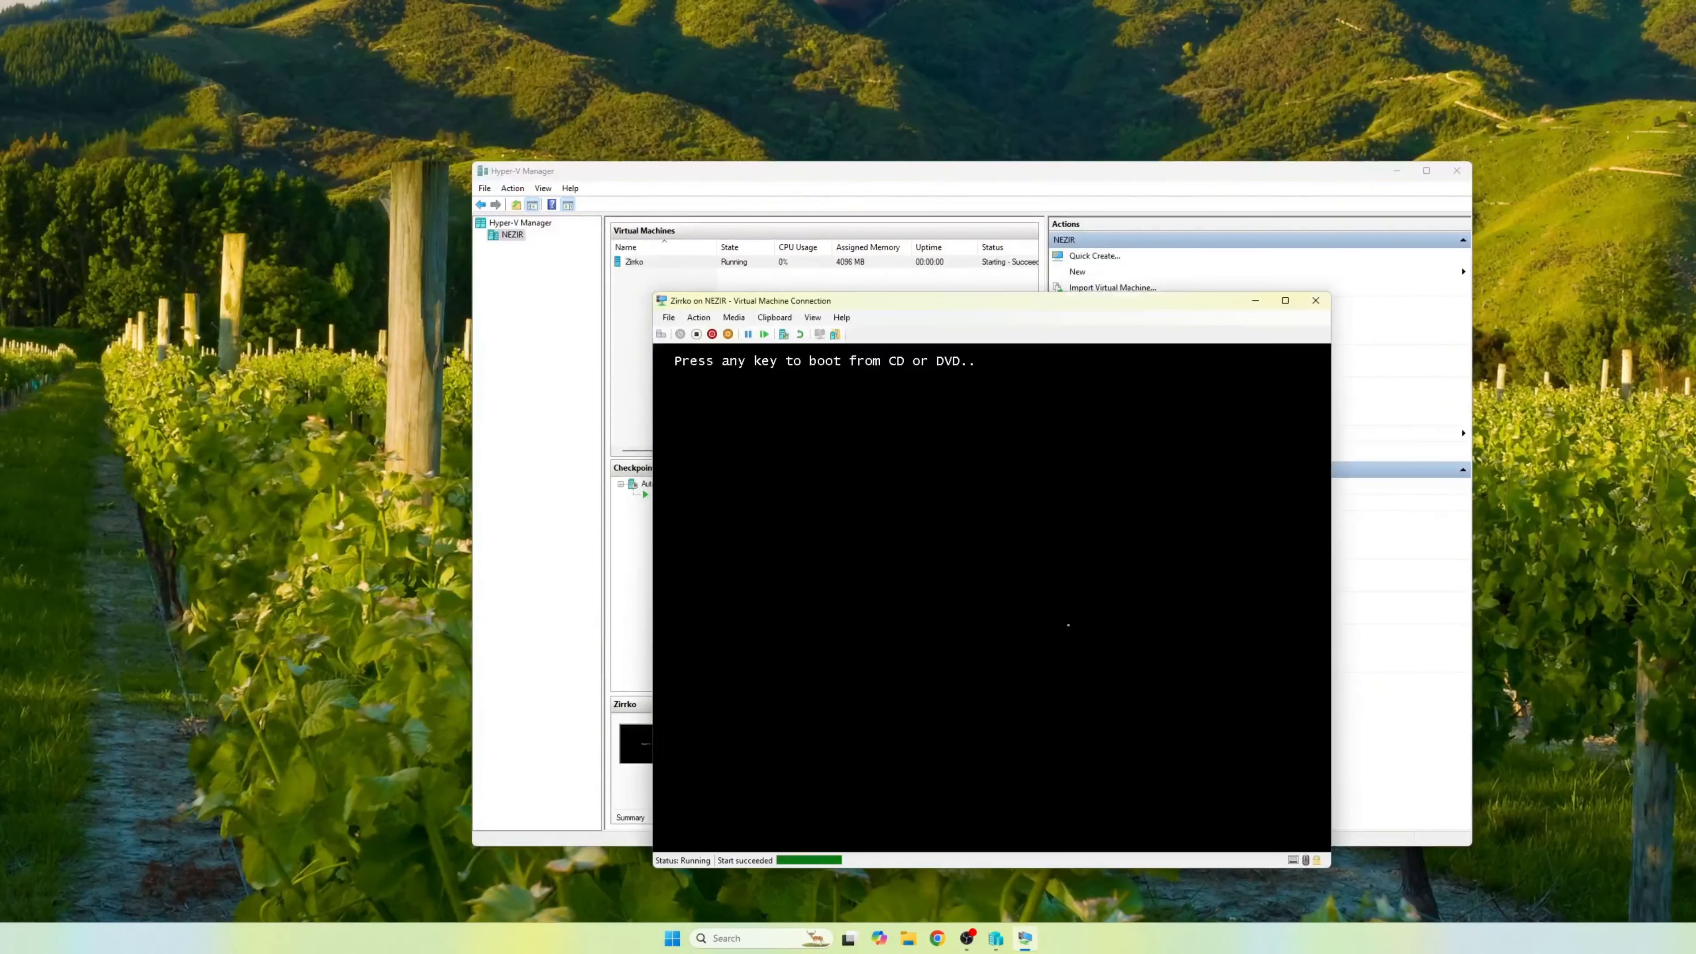
key(Return)
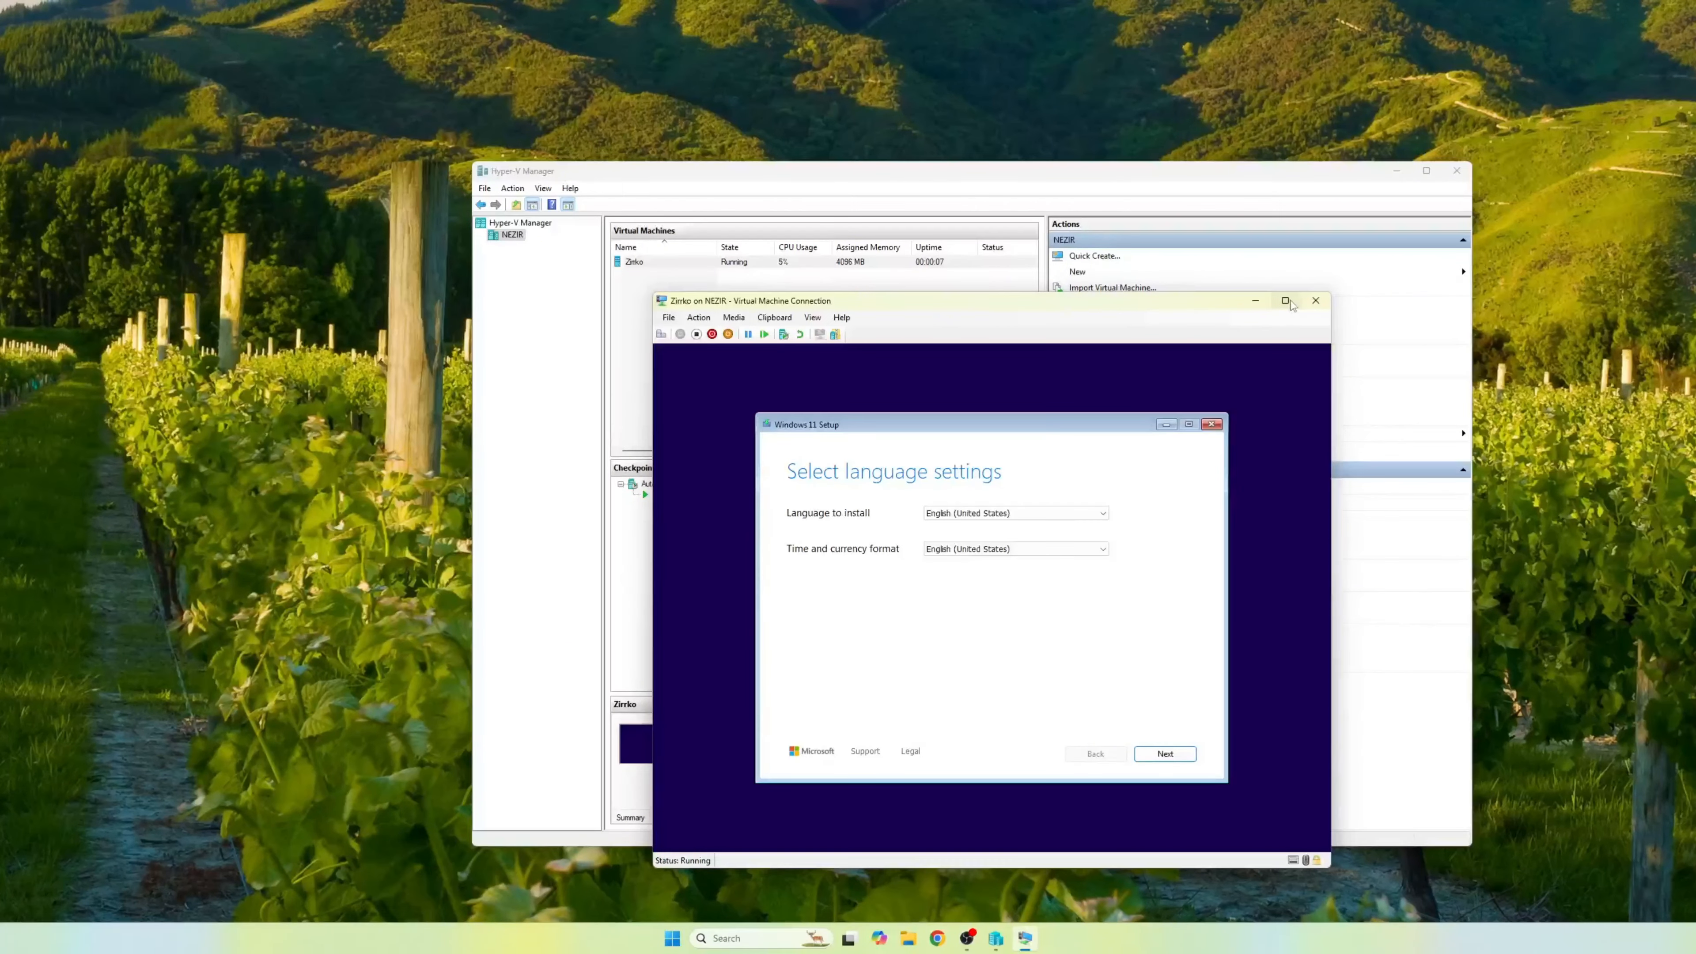
click(1287, 301)
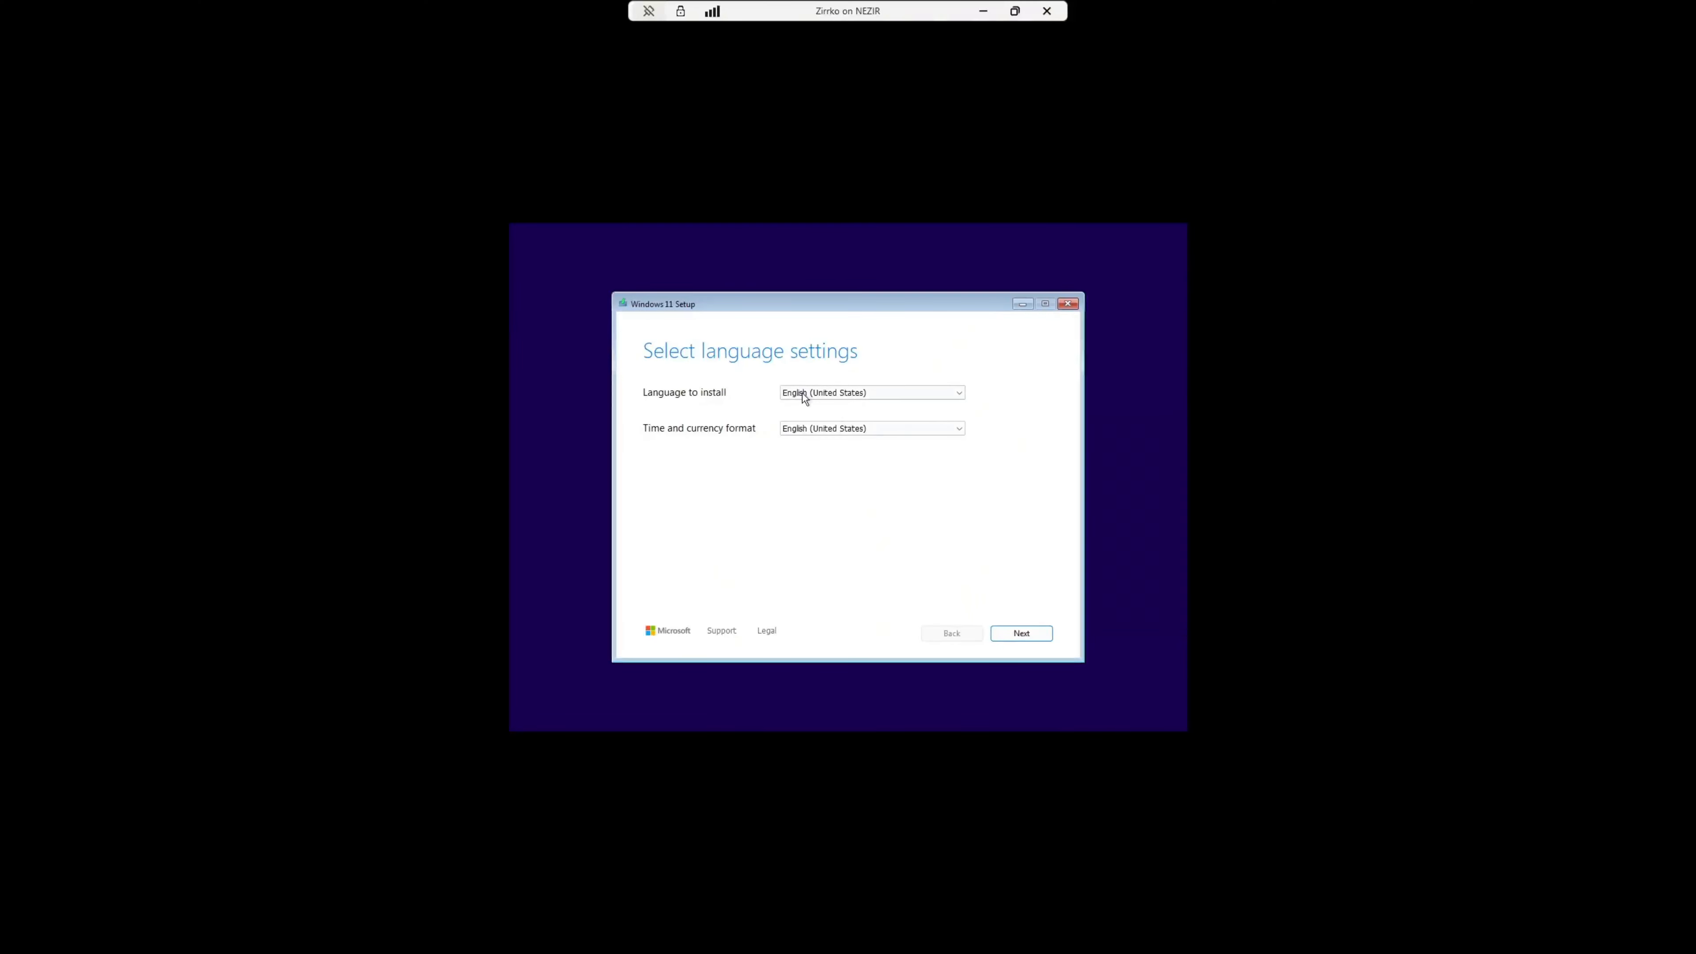
- Accept English (United States) and the US keyboard in Windows 11 Setup, choose Install Windows 11 and agree that everything will be deleted
click(1022, 636)
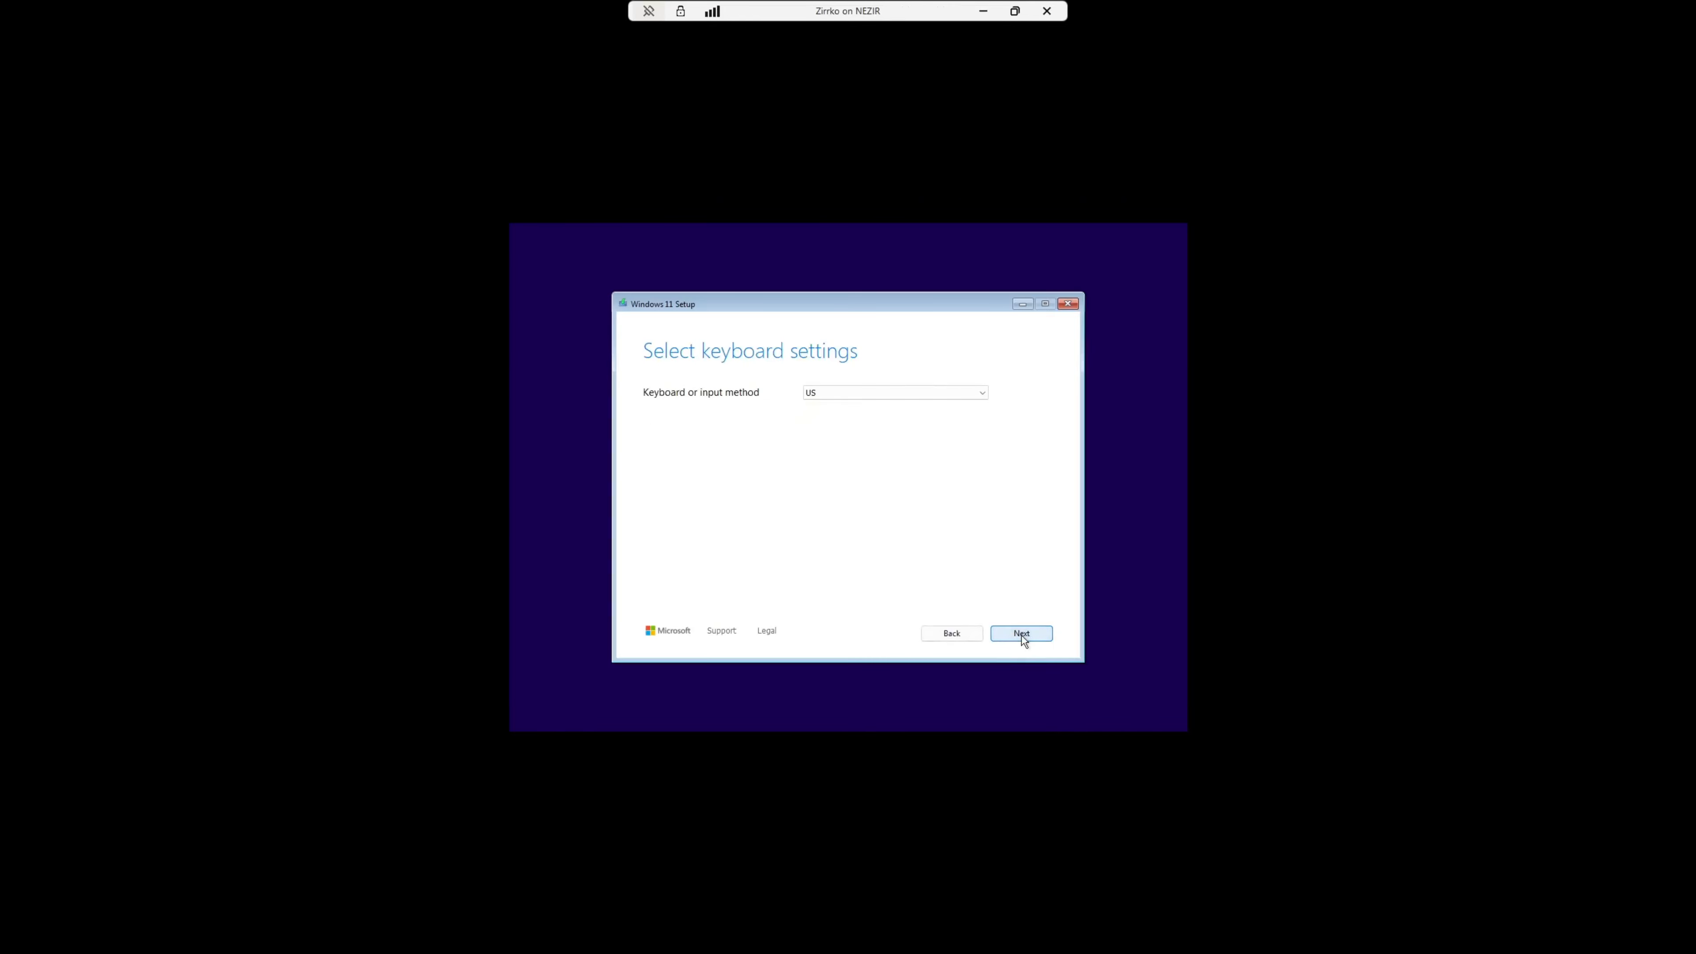
click(832, 391)
click(831, 391)
click(1027, 634)
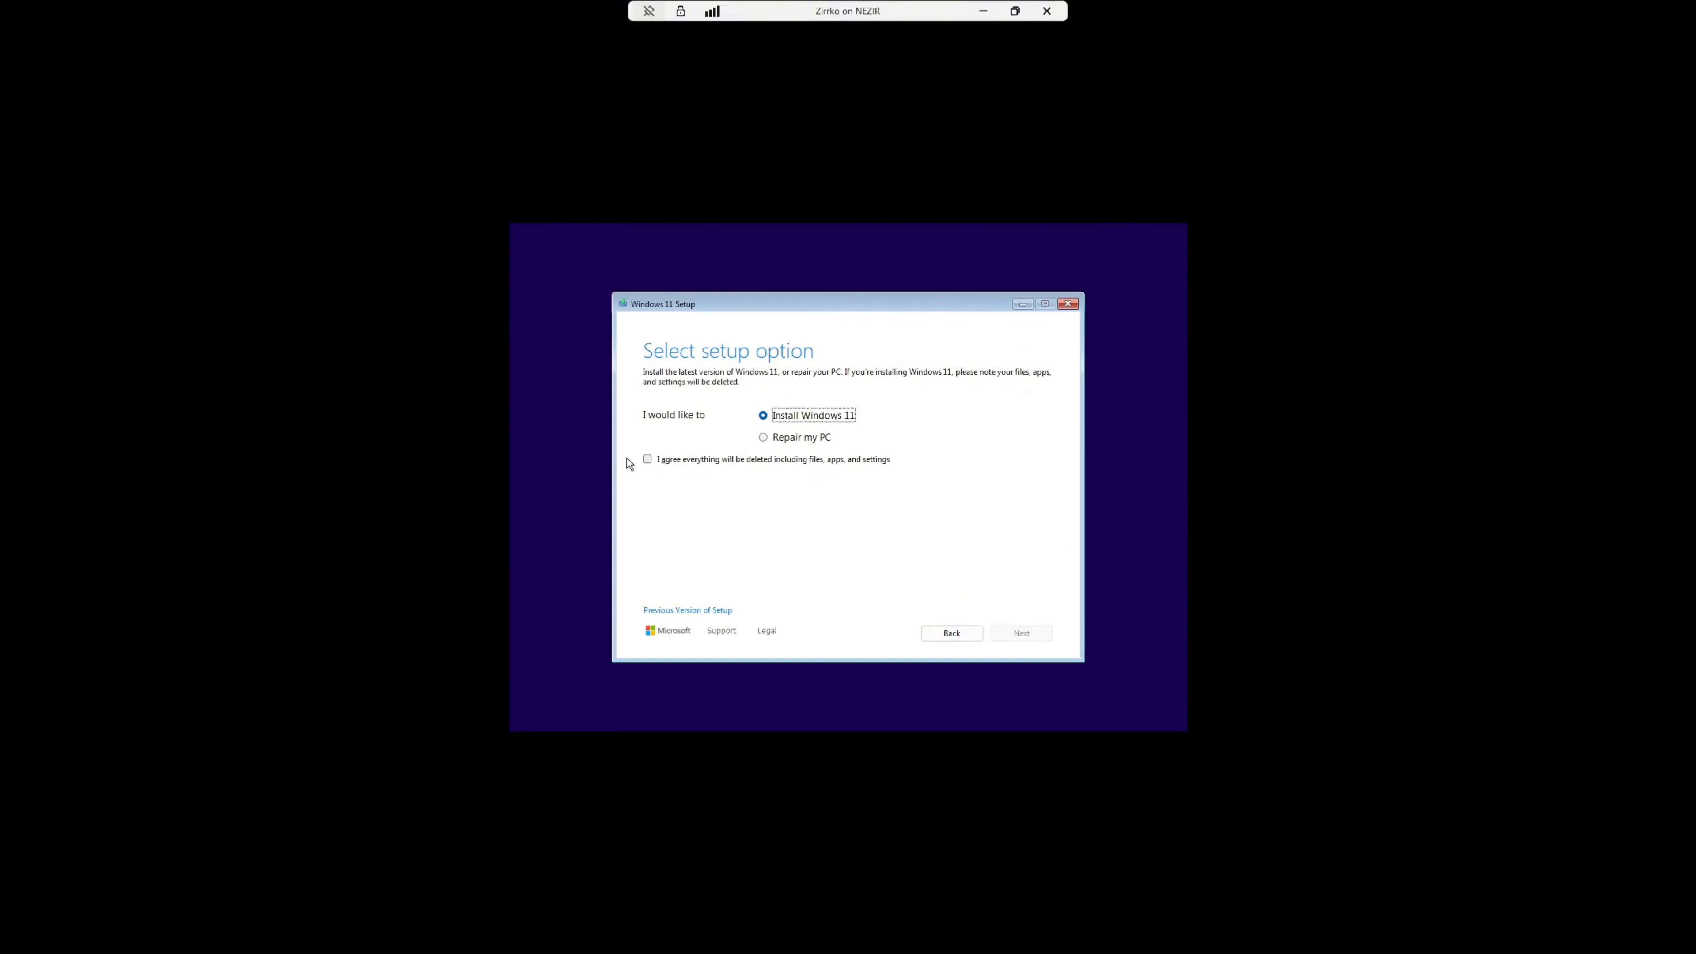
click(647, 459)
click(1022, 639)
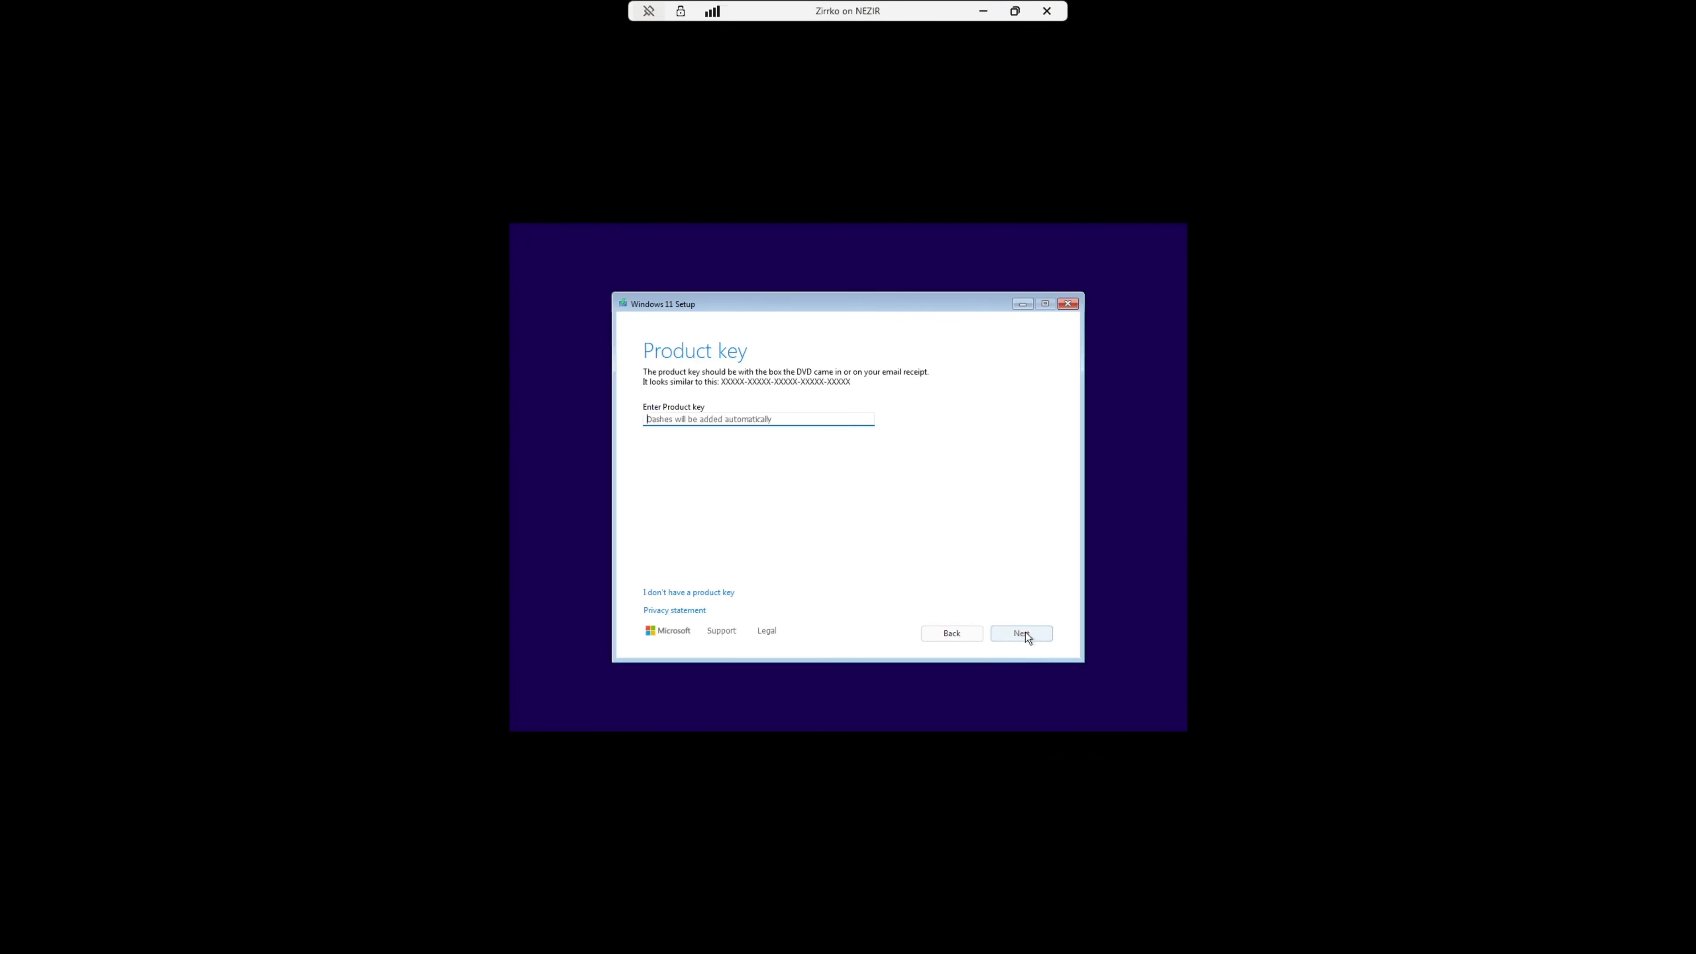
- Open a command prompt from the product key page and launch Registry Editor with regedit
key(shift+F10)
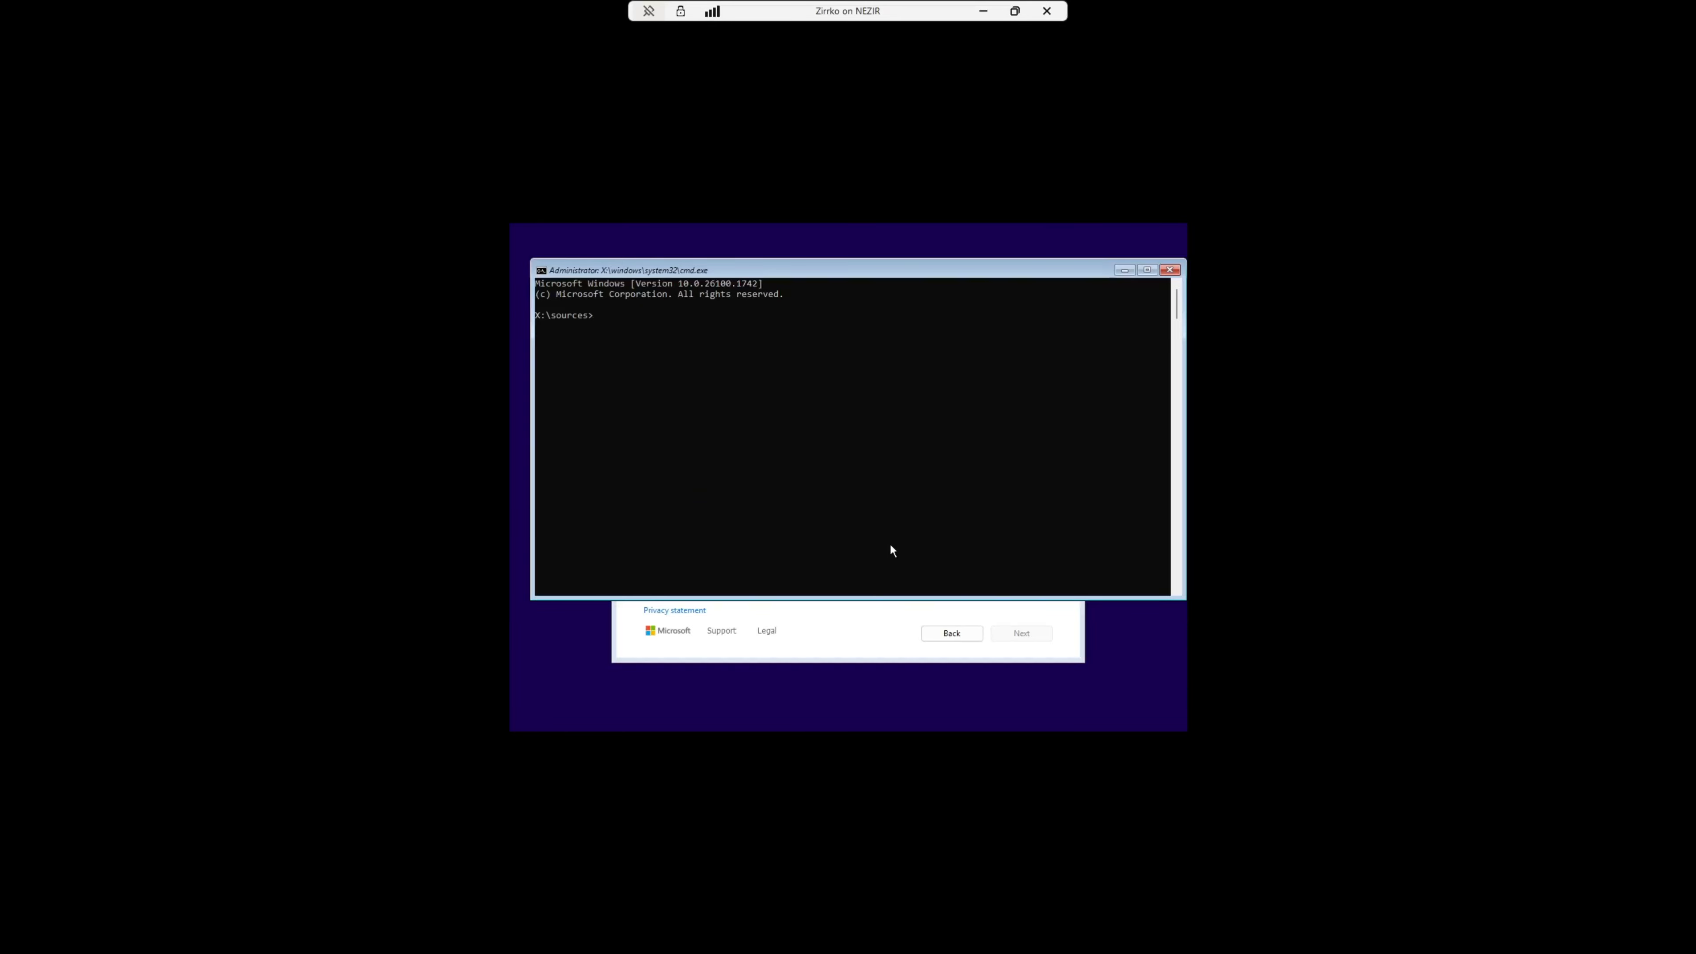
text(regedit)
key(Return)
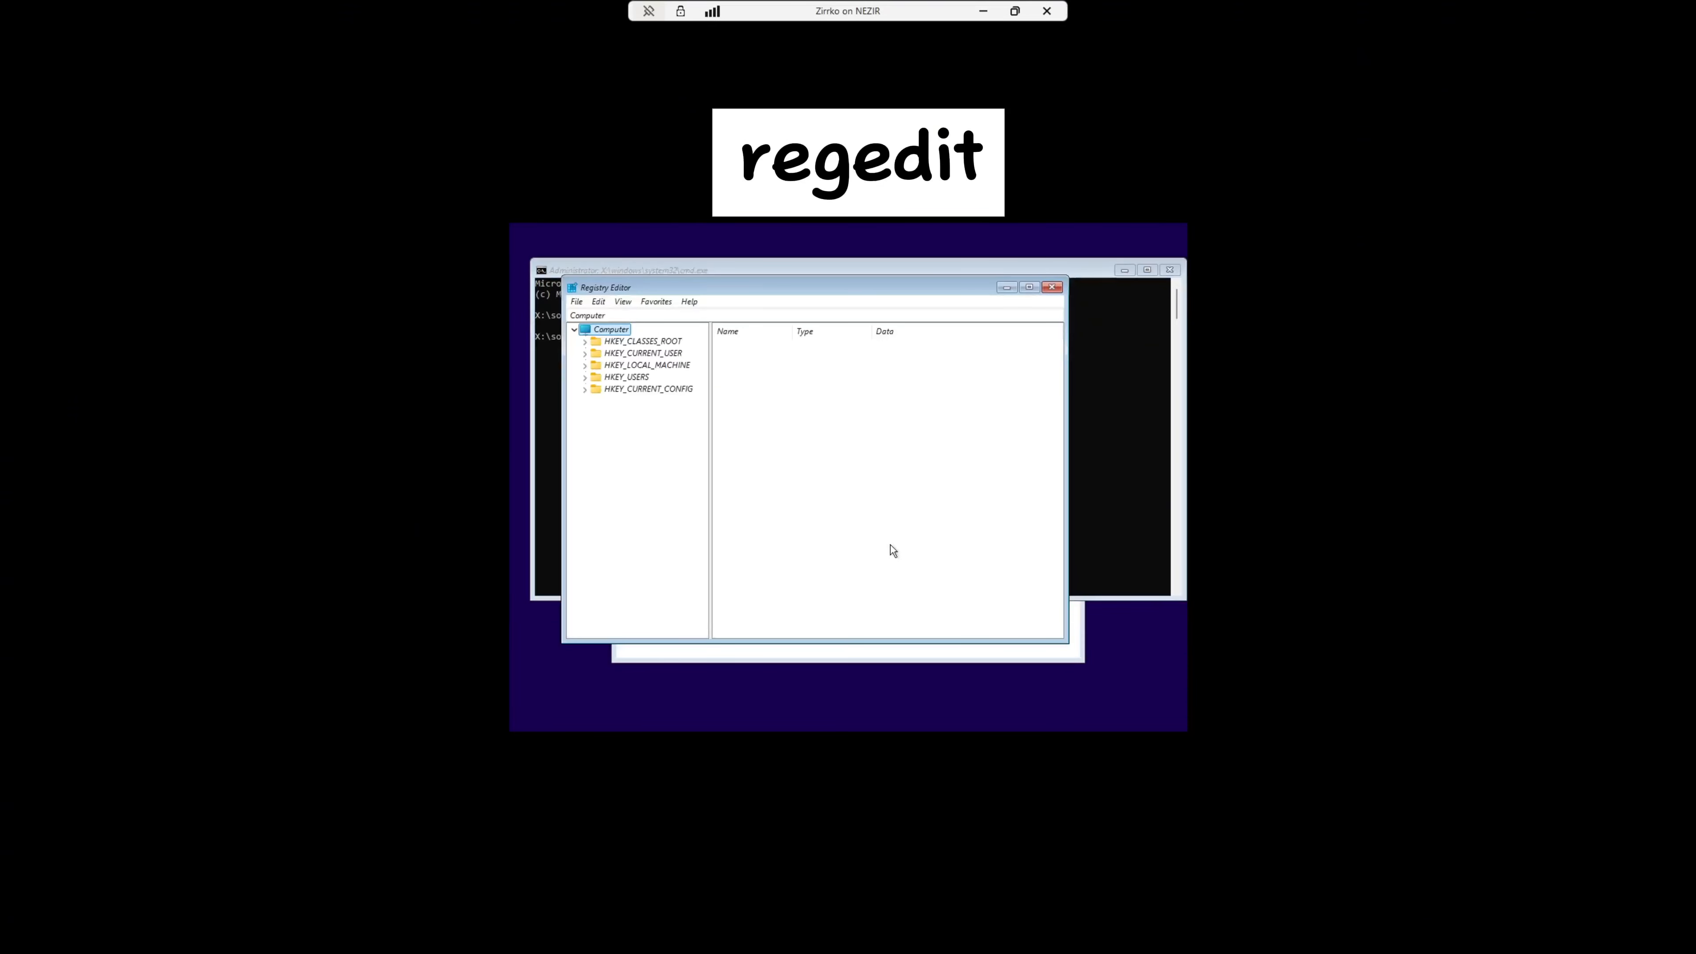
- Create a new key named LabConfig under HKEY_LOCAL_MACHINE\SYSTEM\Setup
click(585, 365)
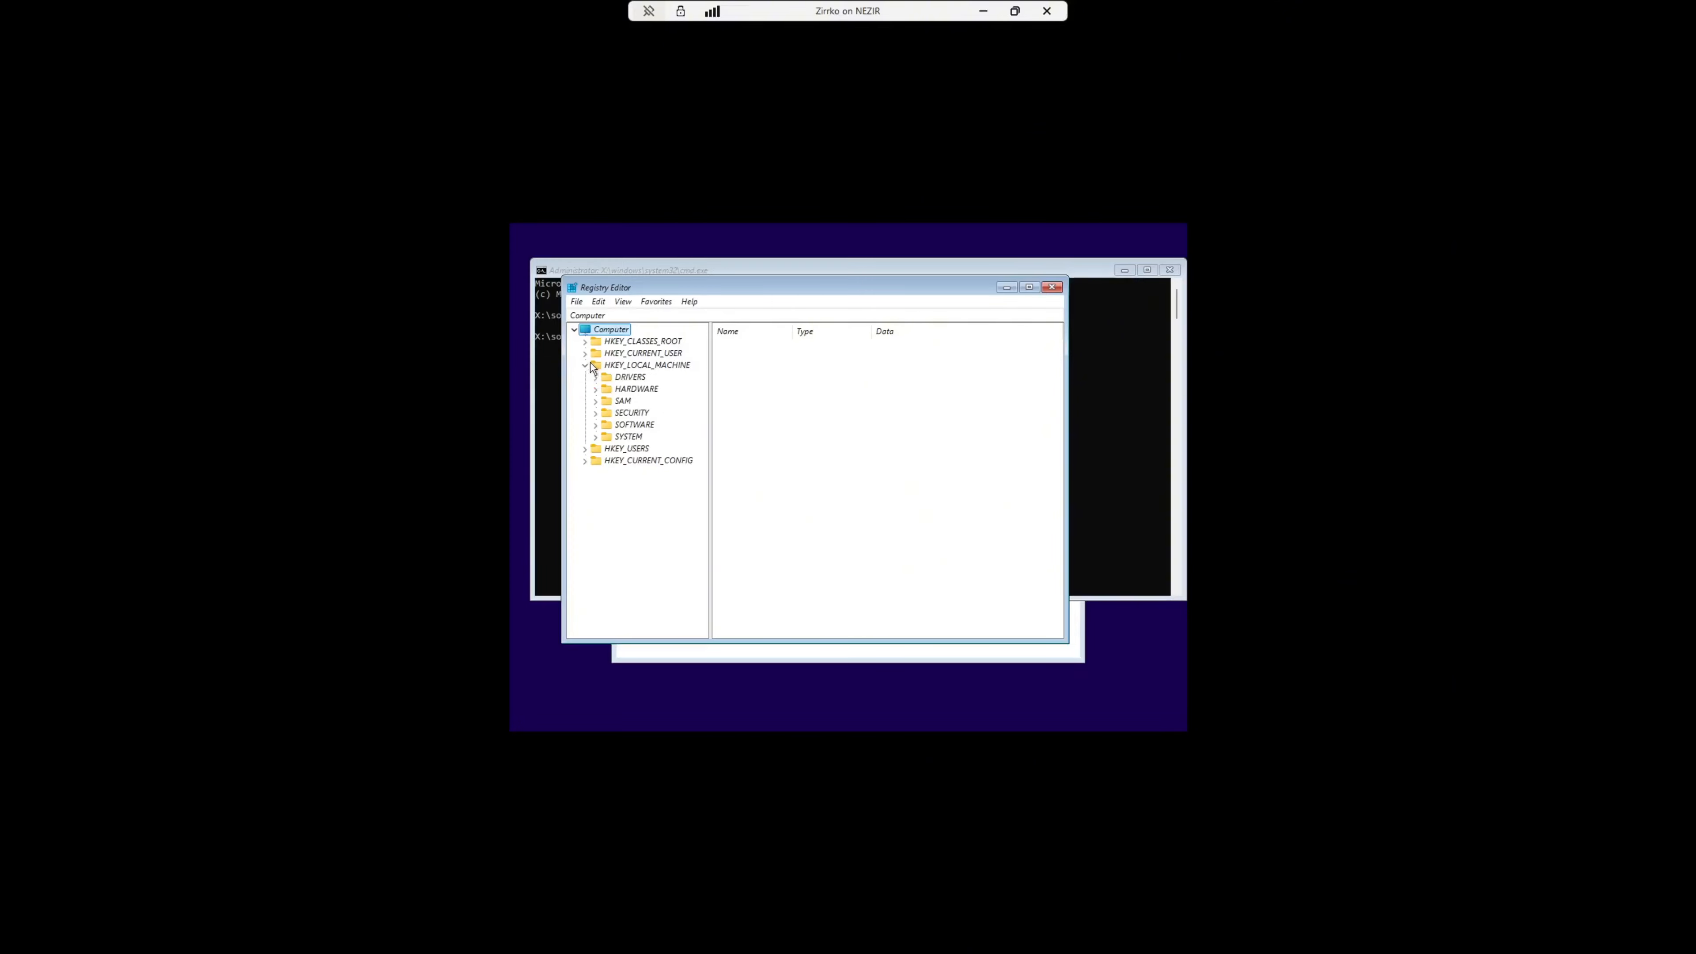
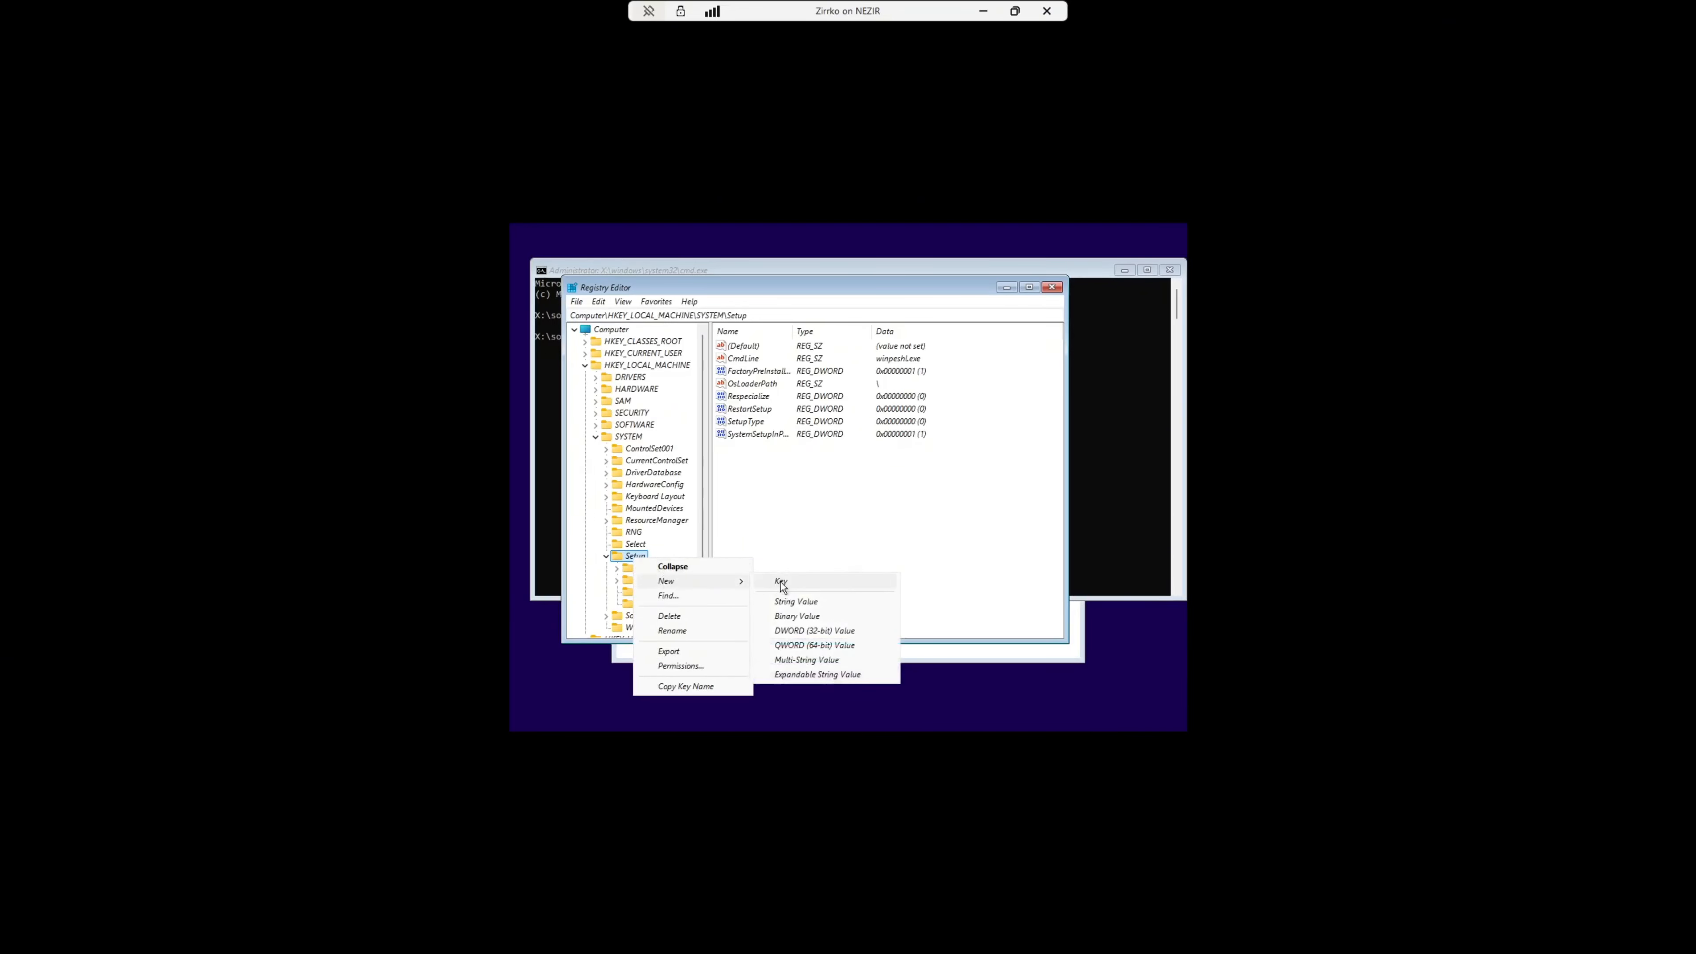
click(780, 581)
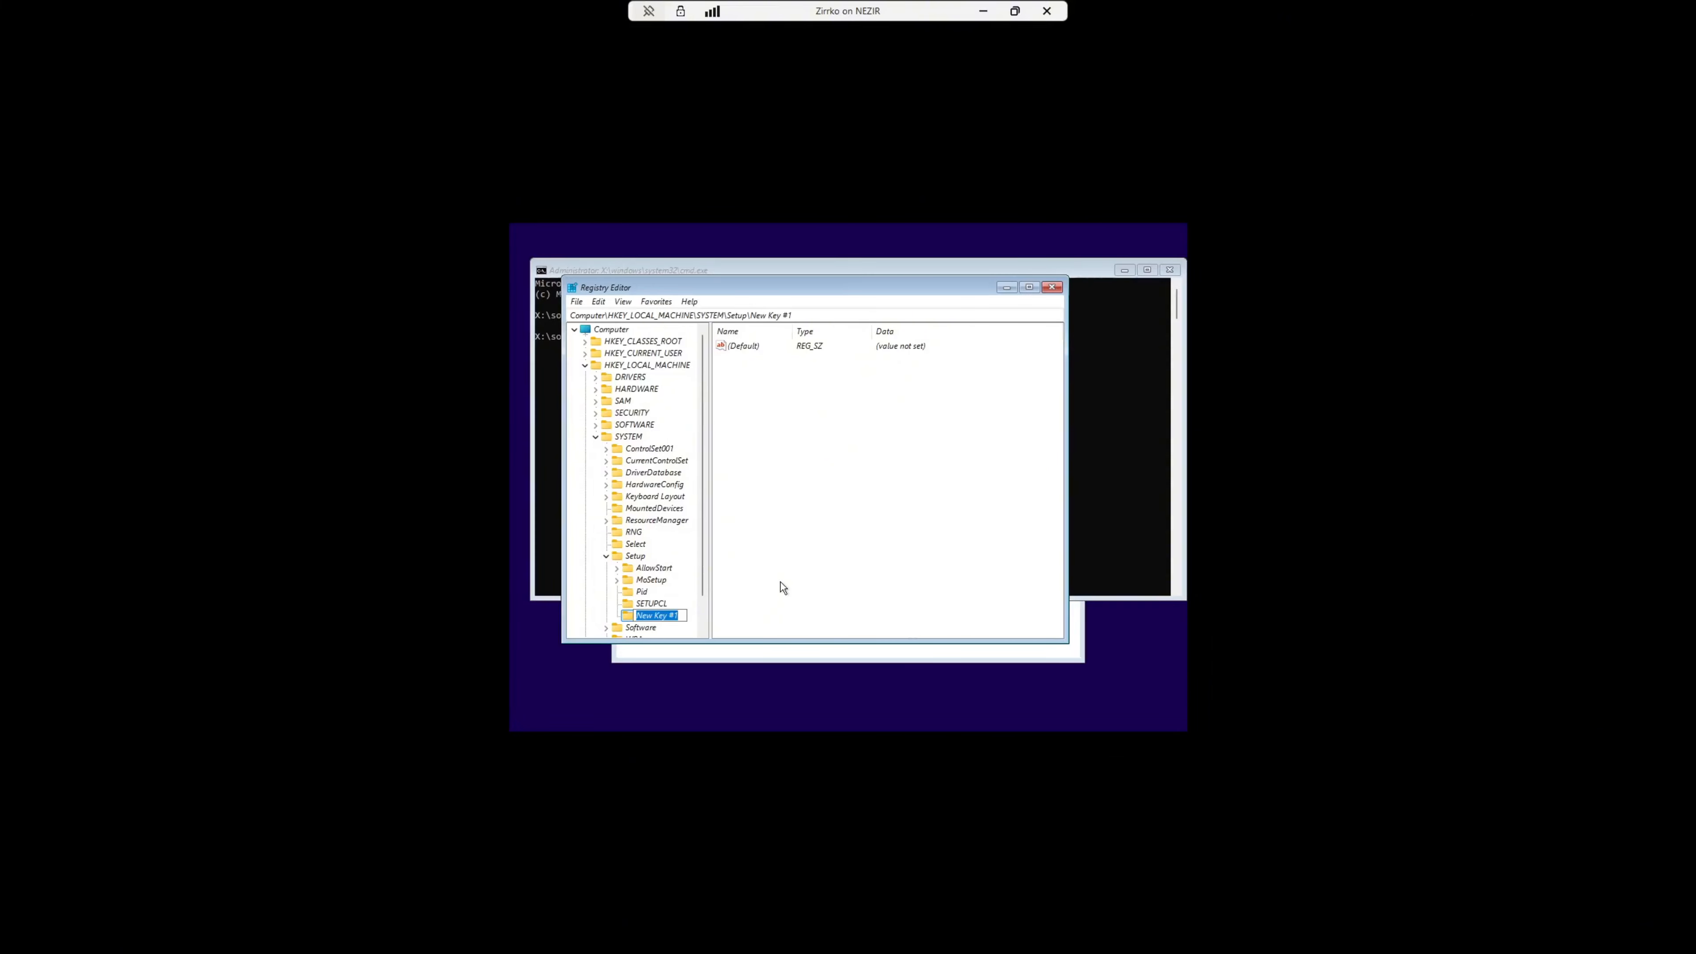
text(LabConfig)
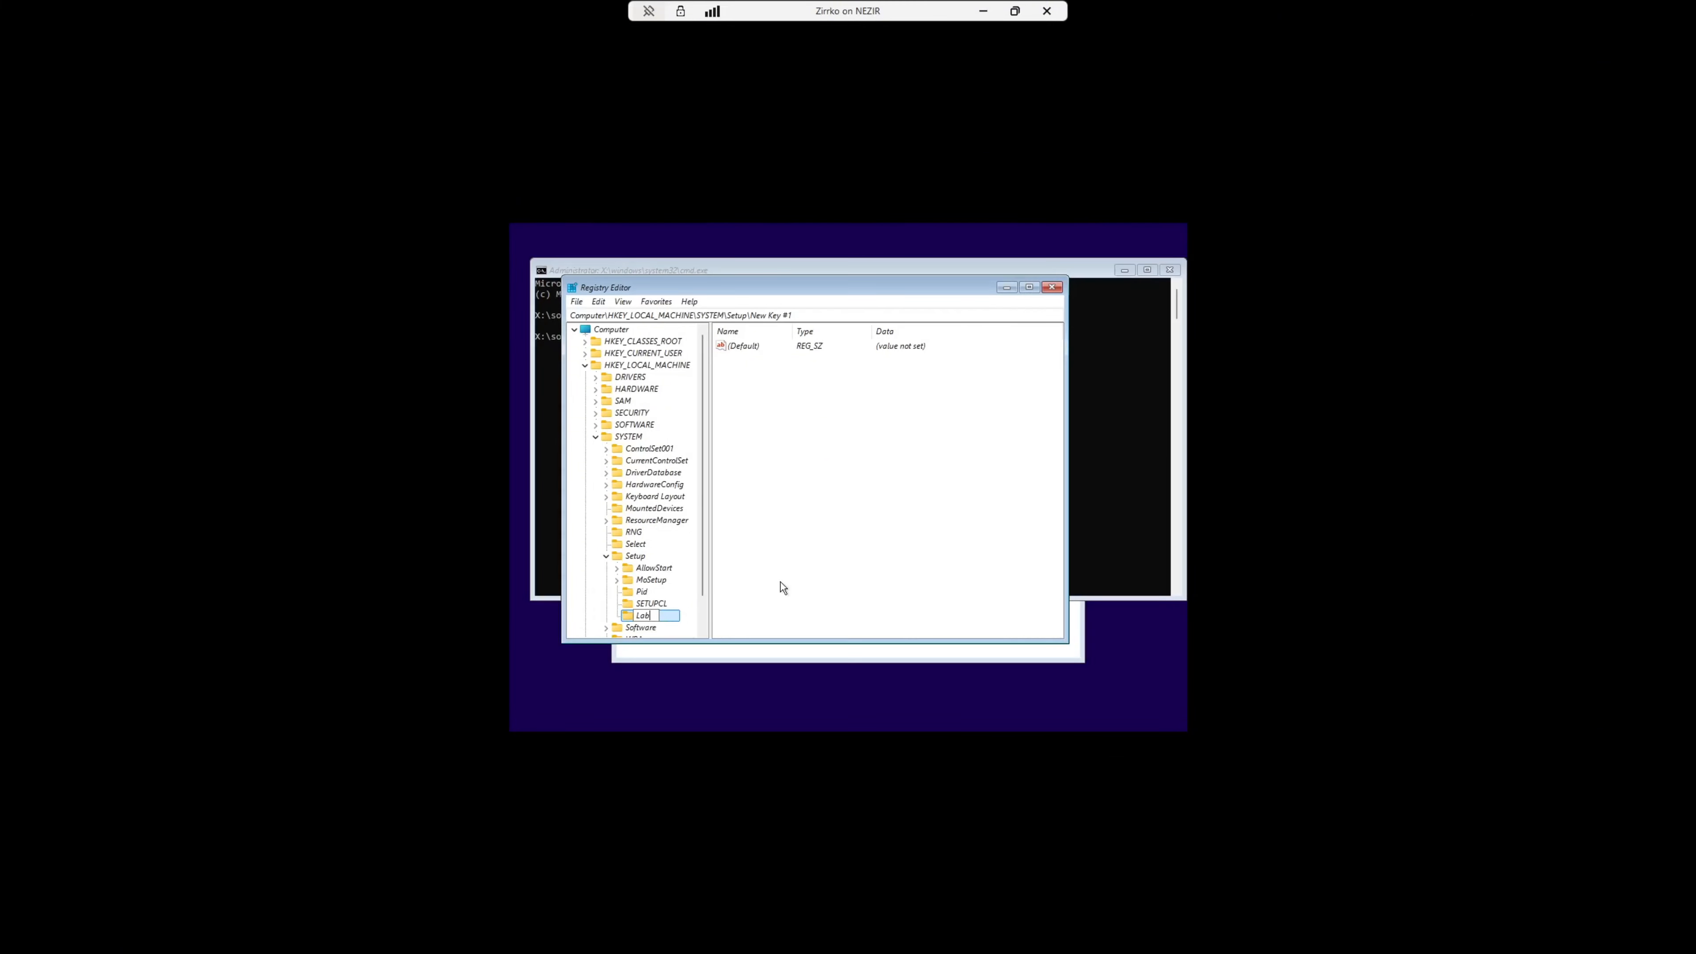